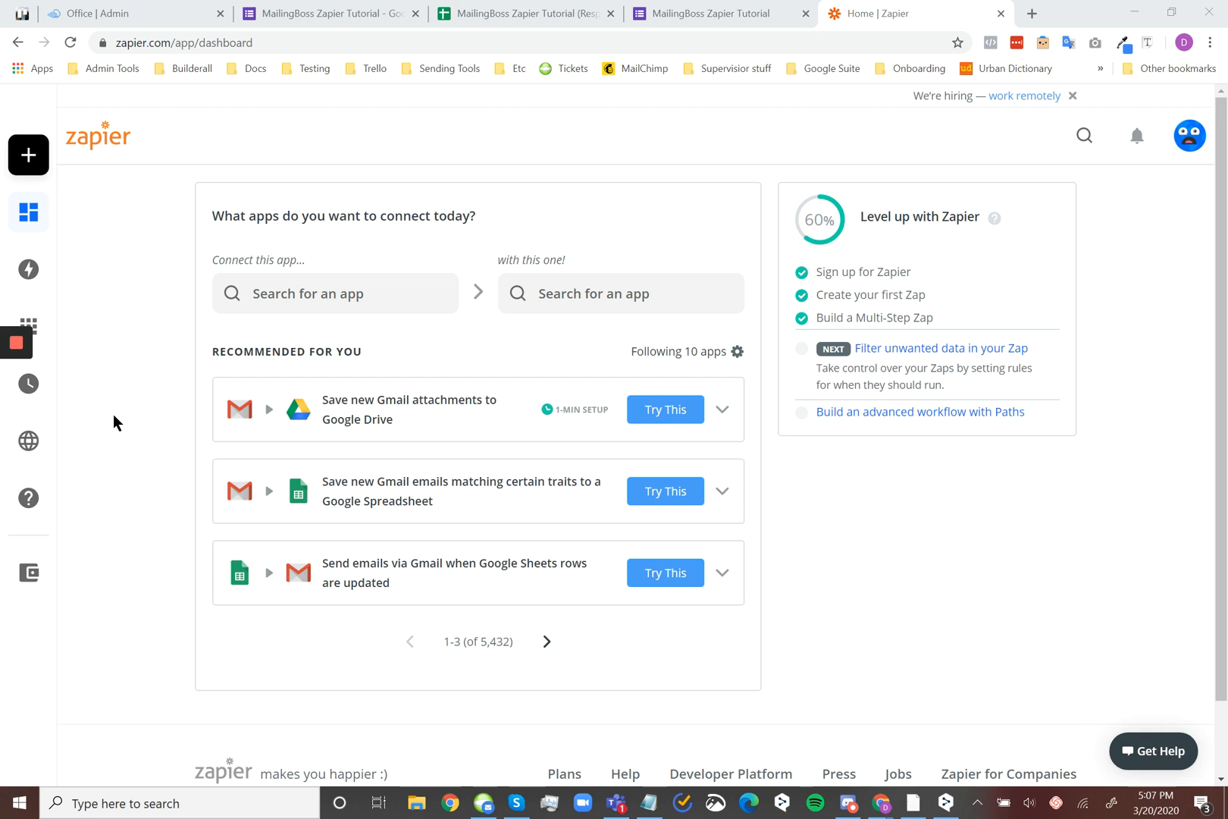
# View the MailingBoss Zapier Tutorial form in Google Forms and switch to the MailingBoss window
pyautogui.click(694, 6)
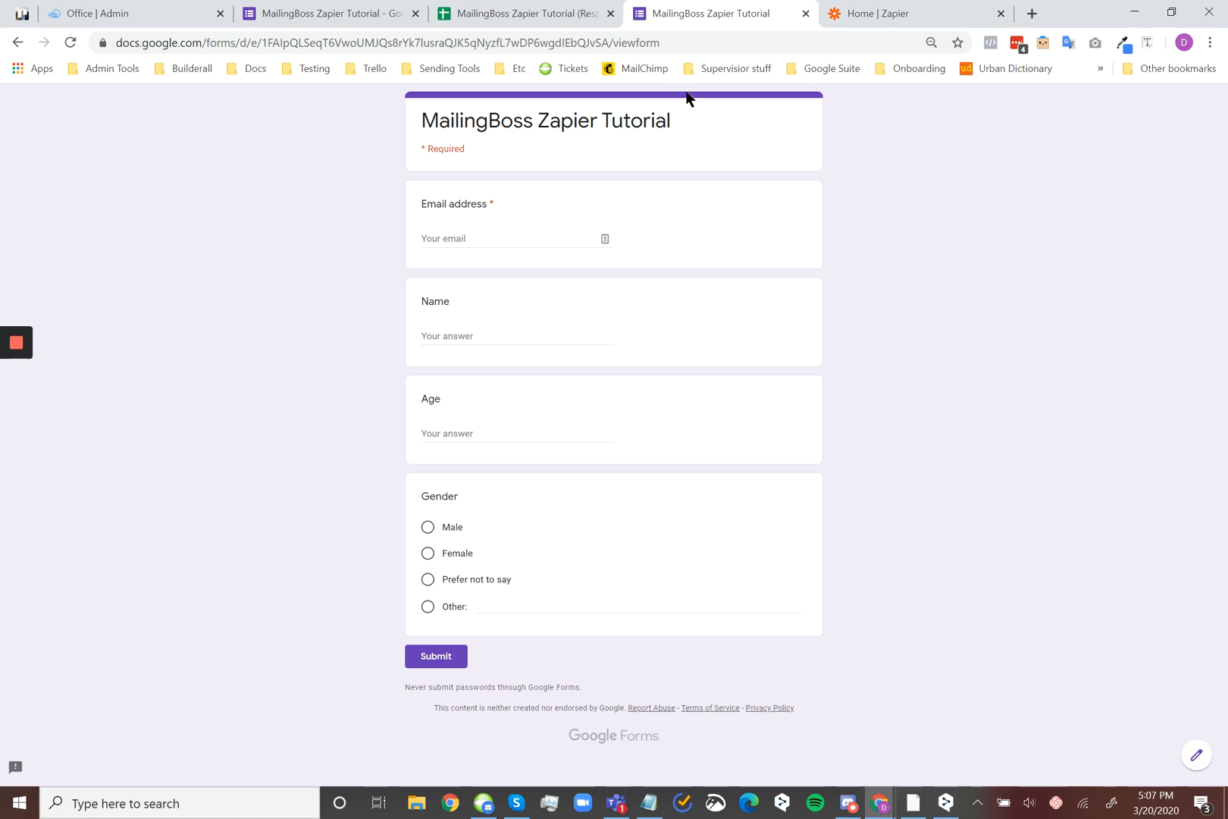
pyautogui.moveTo(881, 796)
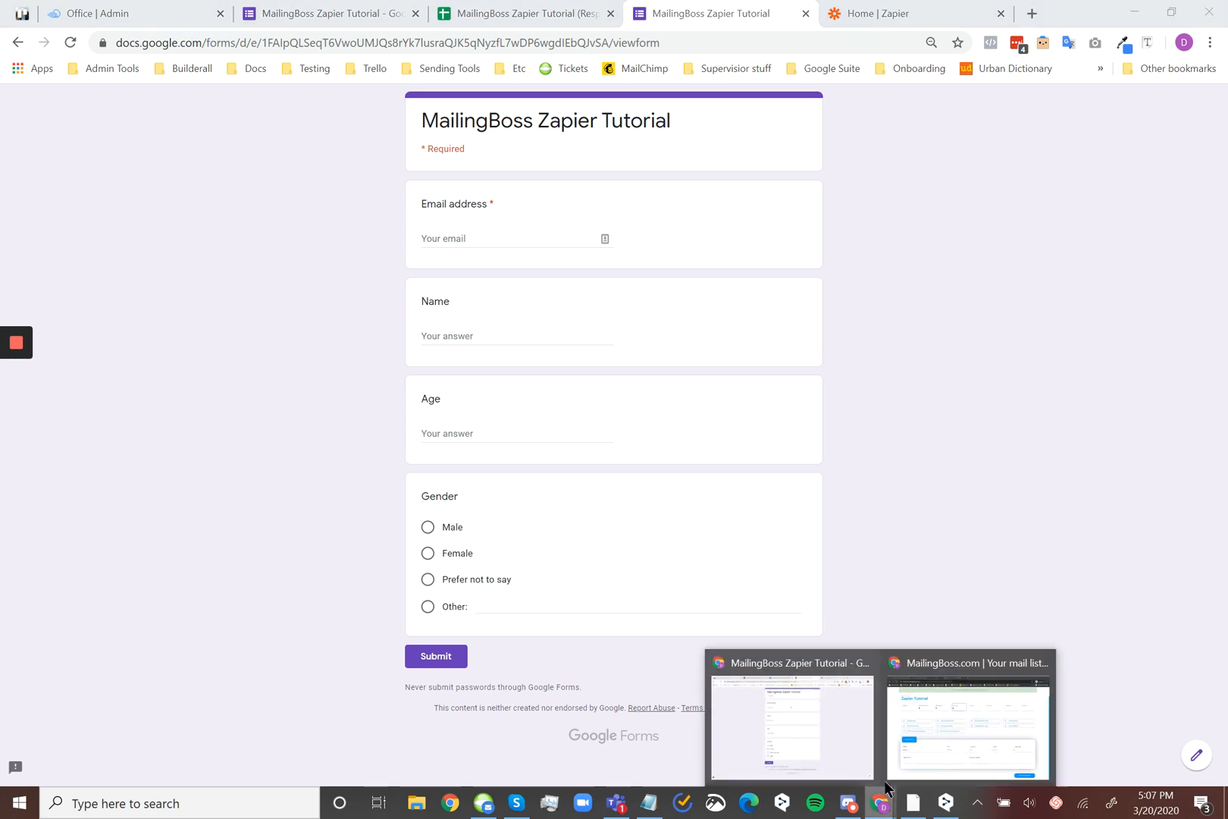
pyautogui.click(970, 724)
pyautogui.scroll(2, 543, 205)
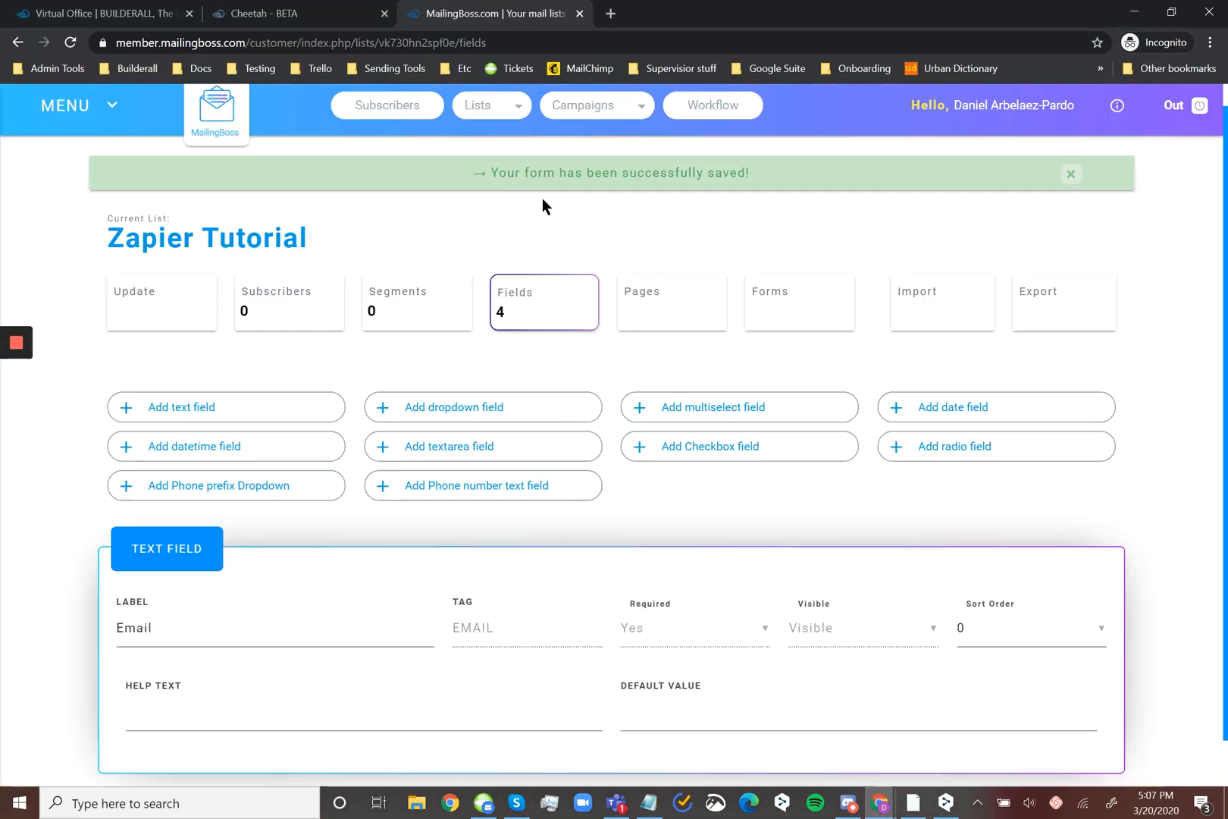
# Open the Zapier Tutorial list for editing from the MailingBoss lists and look over its general and advanced settings
pyautogui.click(496, 126)
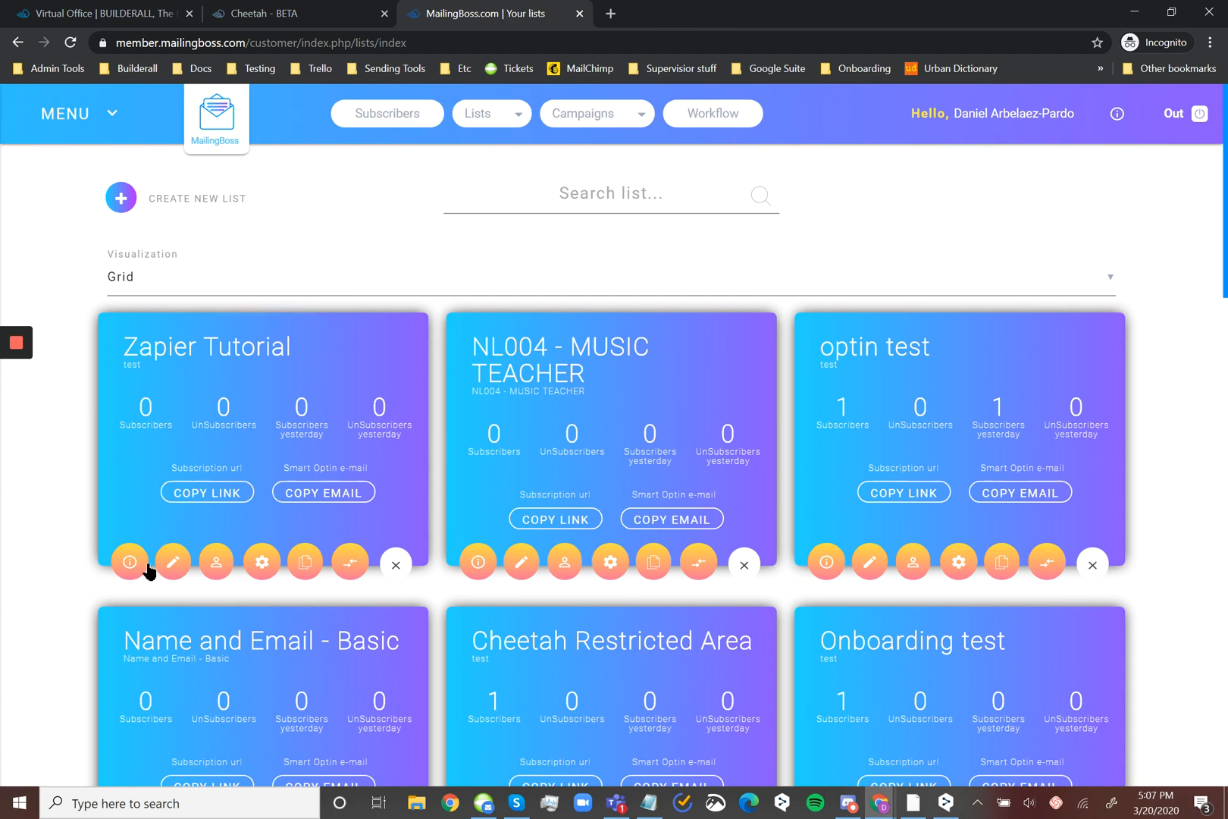
pyautogui.click(174, 563)
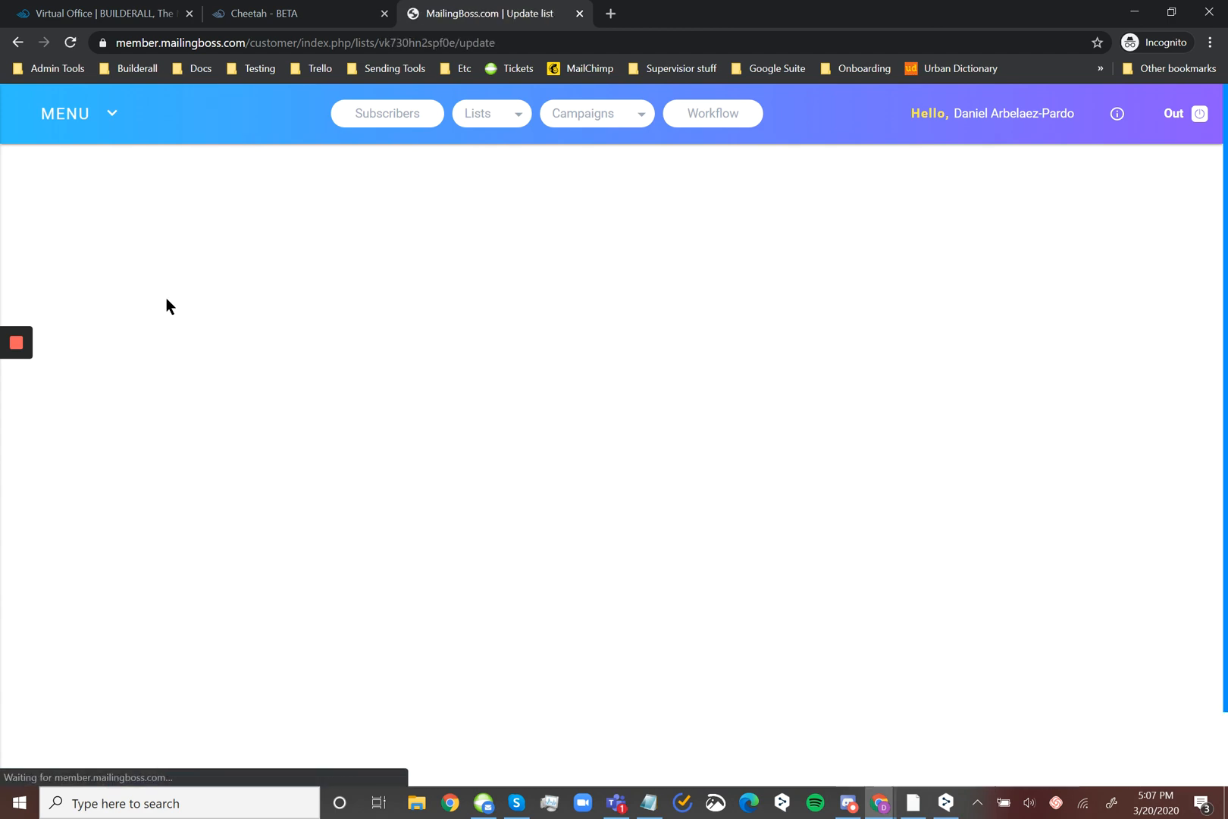
pyautogui.scroll(-2, 357, 576)
pyautogui.click(233, 680)
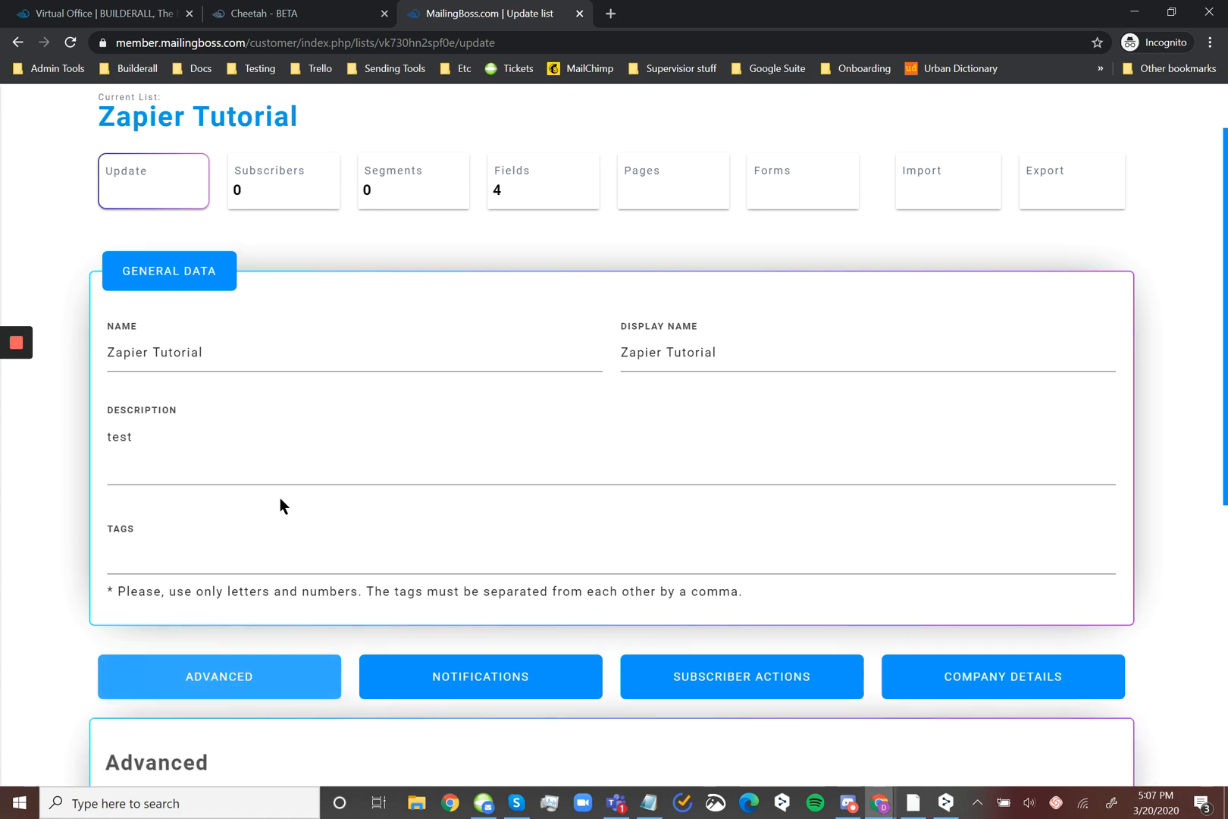
pyautogui.scroll(-6, 360, 596)
pyautogui.scroll(8, 361, 552)
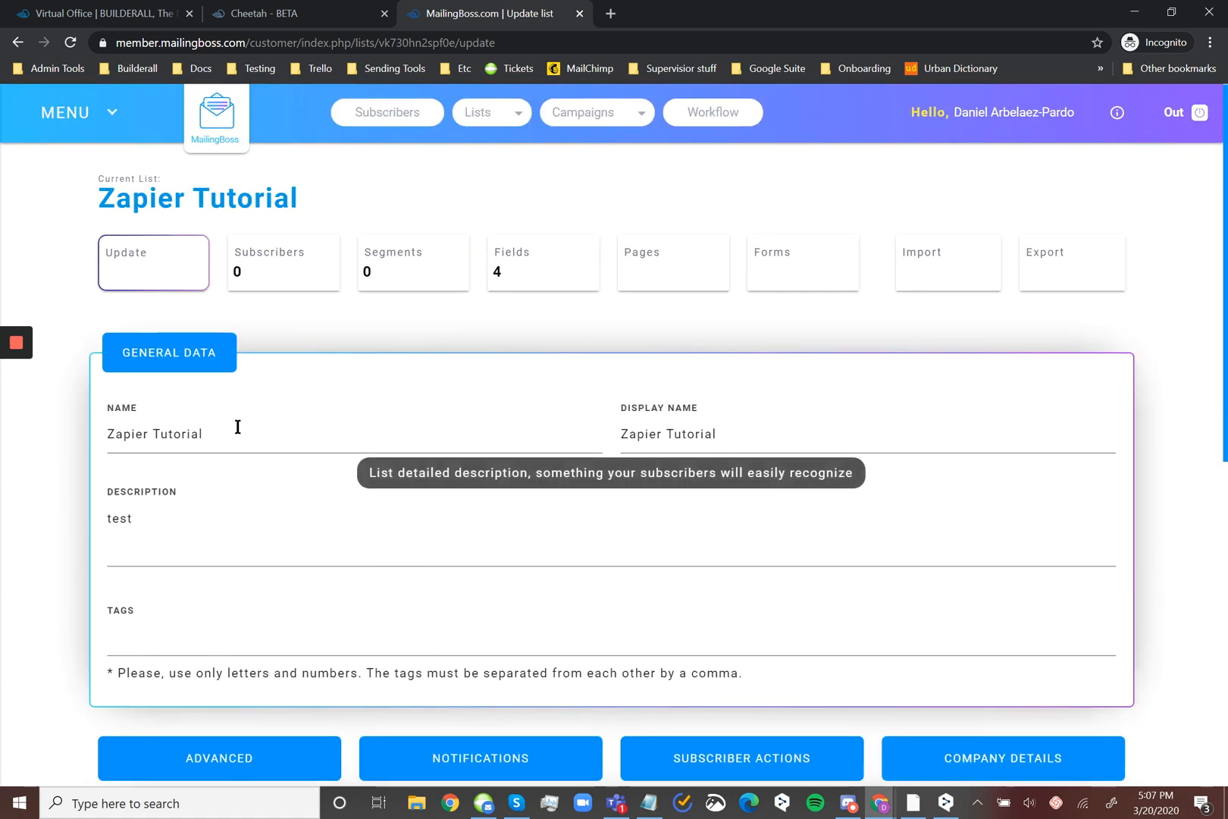
# Examine the name, display name, description and tags in the Zapier Tutorial list's general data
pyautogui.click(470, 440)
pyautogui.press('Tab')
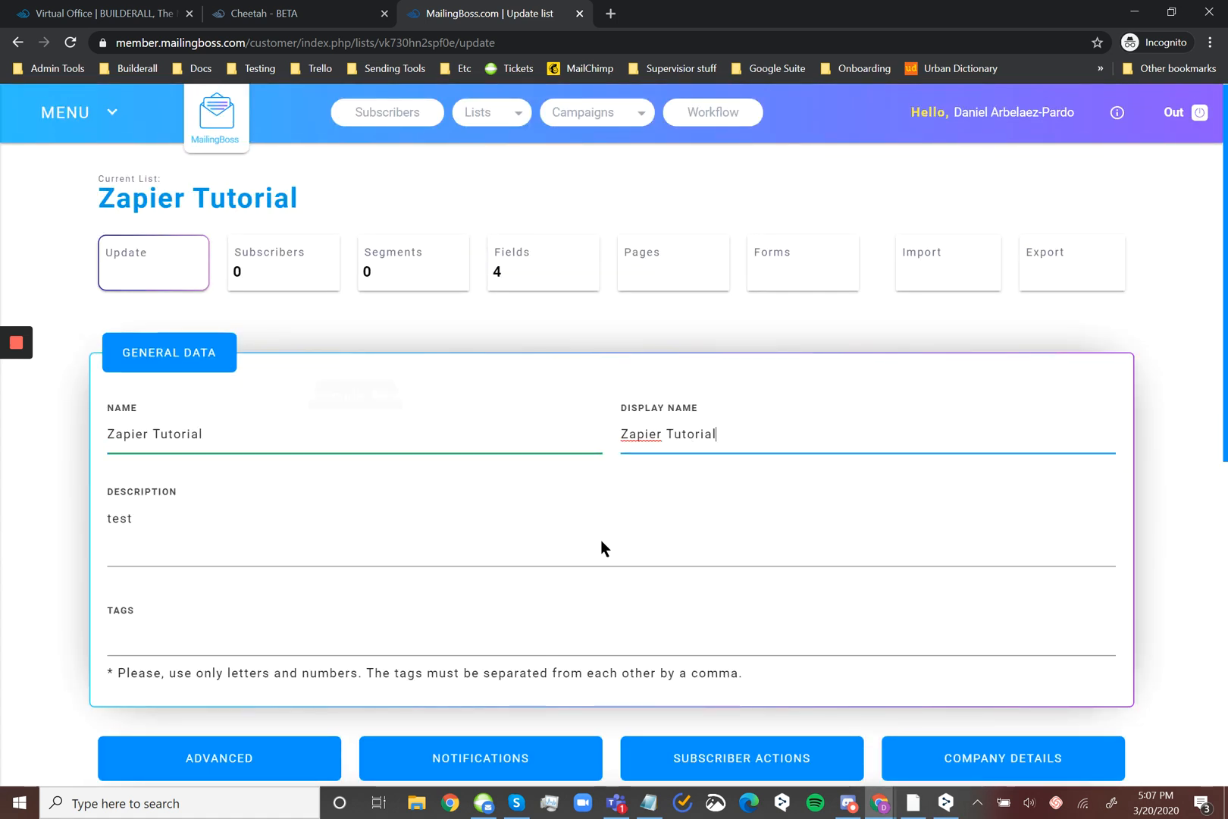
pyautogui.click(321, 565)
pyautogui.scroll(-1, 629, 472)
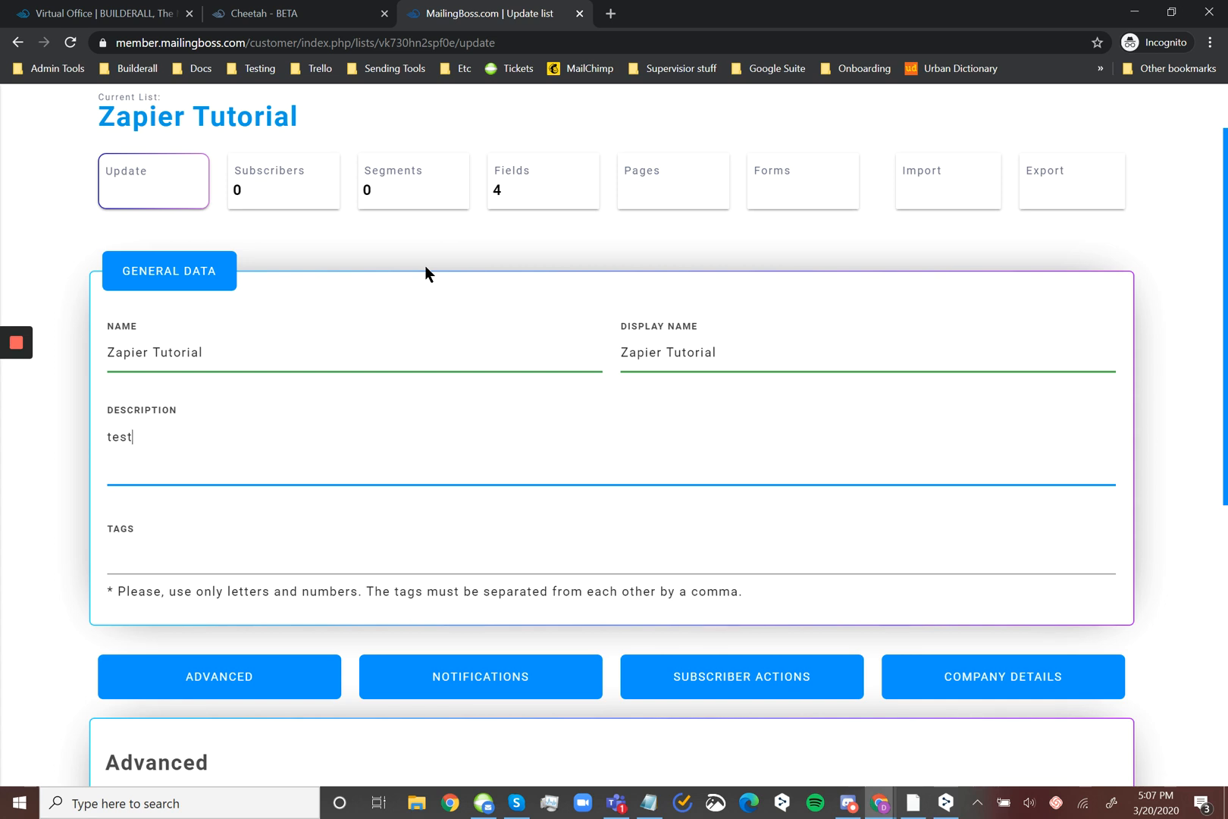
pyautogui.moveTo(766, 350); pyautogui.dragTo(617, 351)
pyautogui.moveTo(205, 354); pyautogui.dragTo(121, 356)
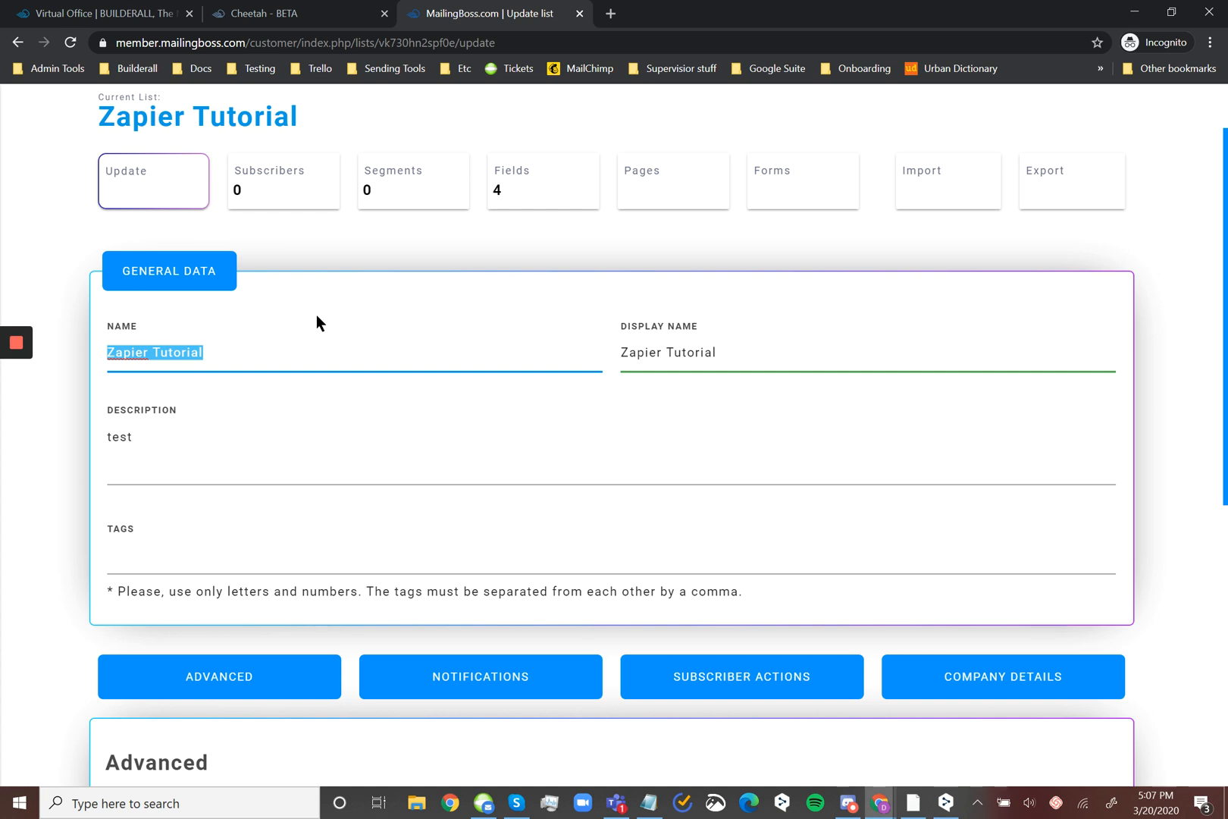
pyautogui.click(786, 347)
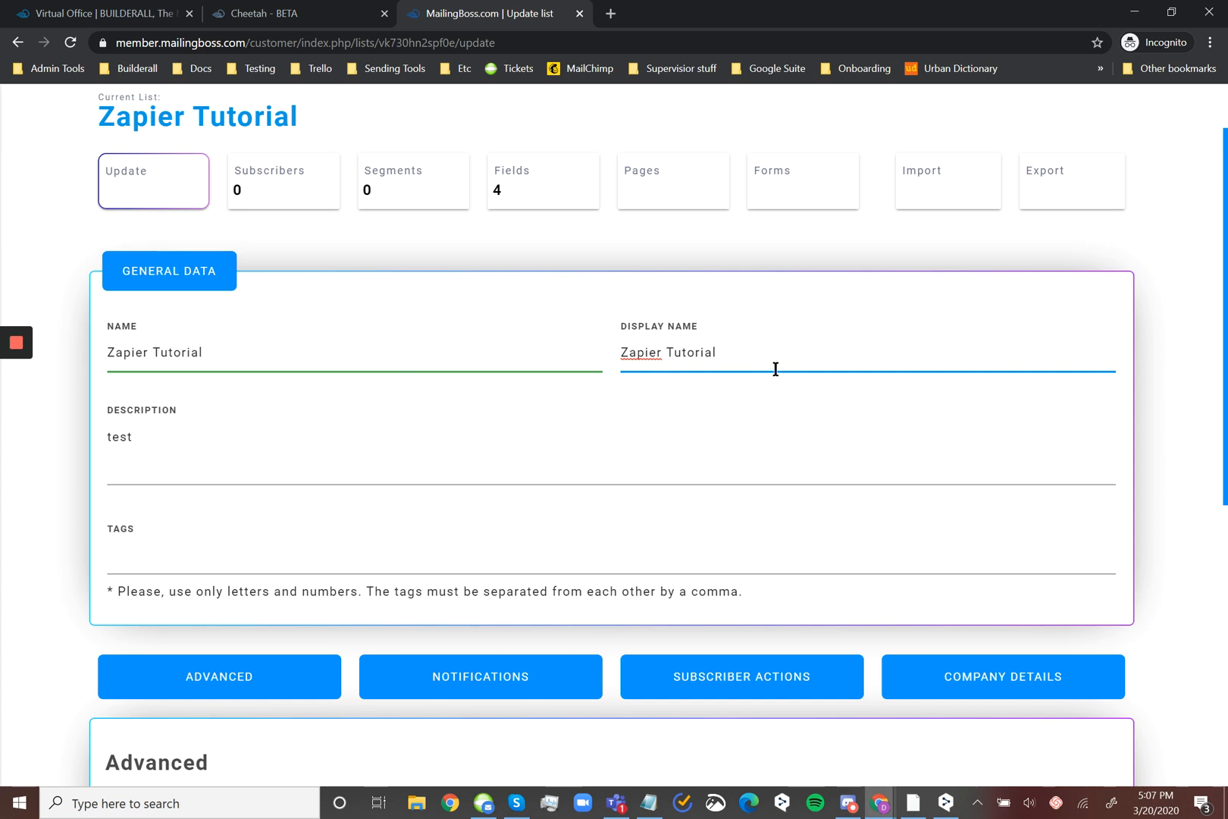
pyautogui.moveTo(776, 360); pyautogui.dragTo(583, 340)
pyautogui.click(751, 364)
pyautogui.scroll(-1, 669, 494)
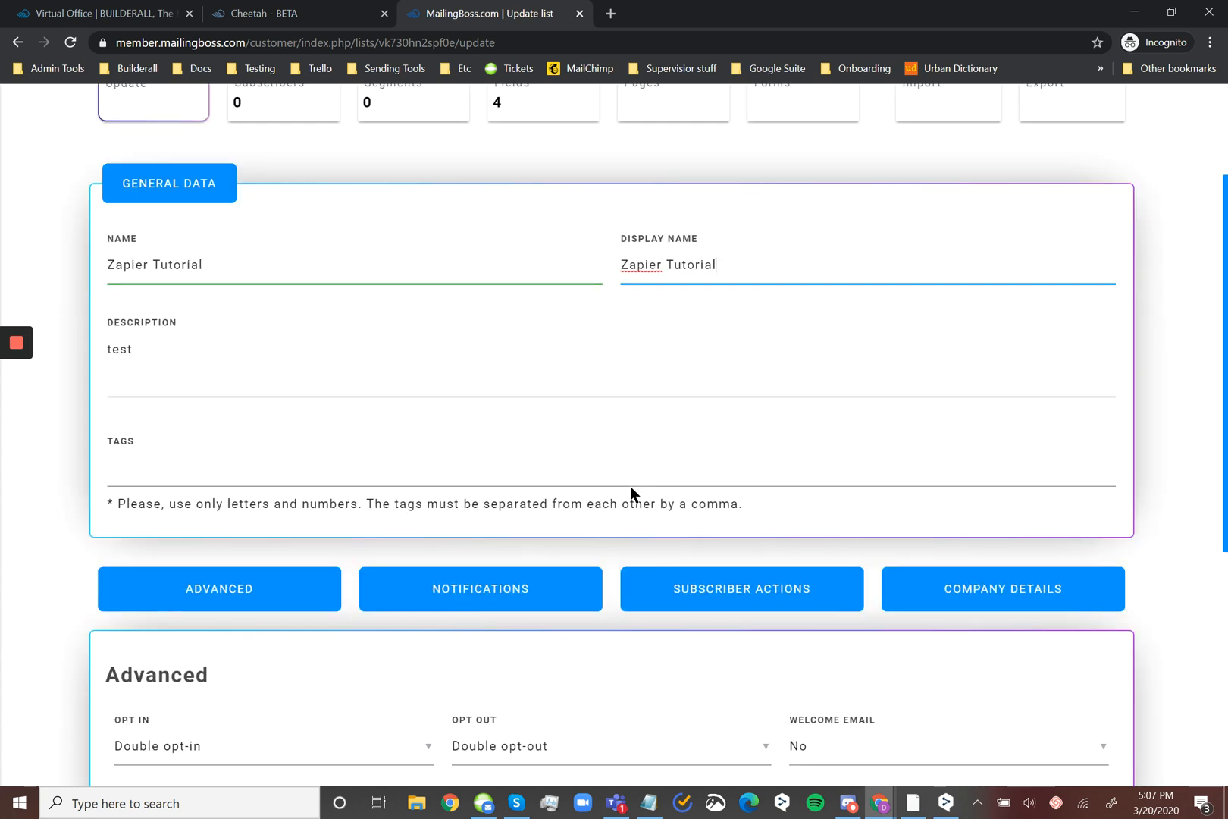
pyautogui.scroll(3, 631, 485)
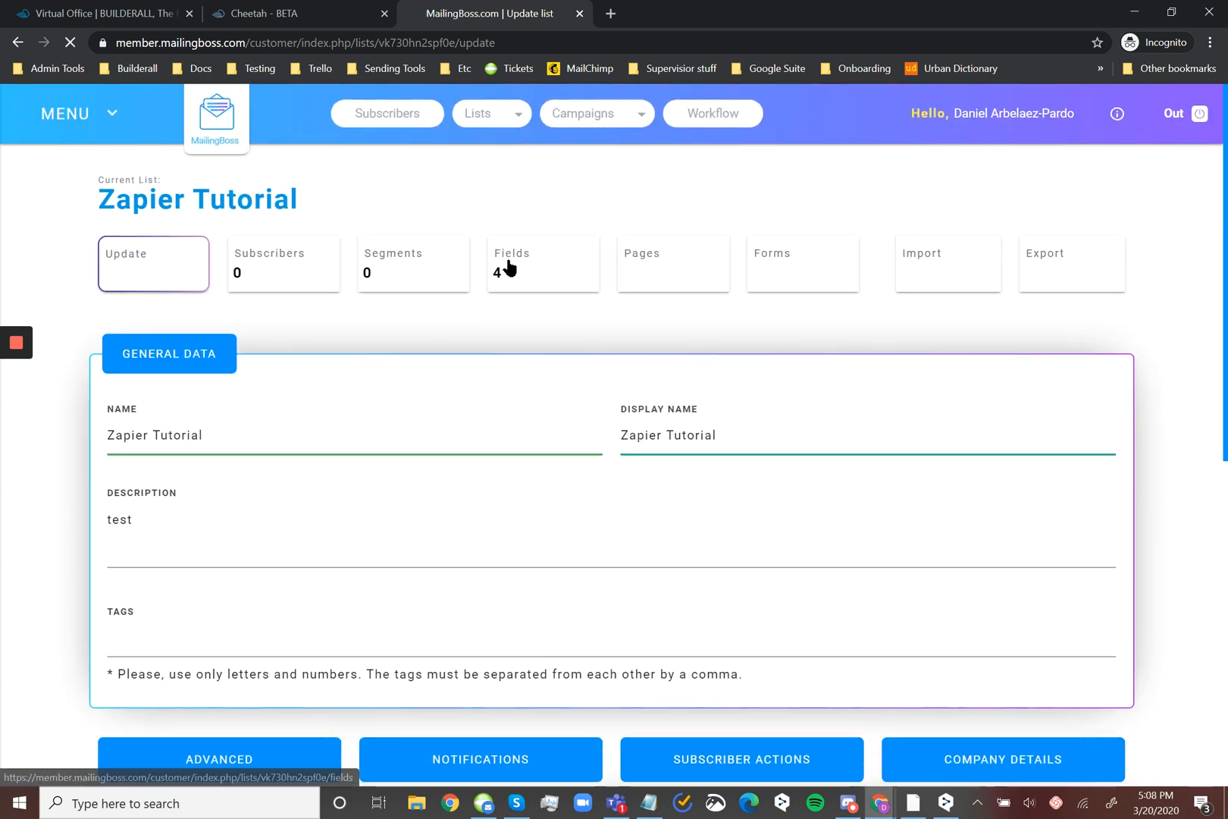
# Open the Zapier Tutorial list's fields and compare them with the questions on the Google form
pyautogui.click(507, 266)
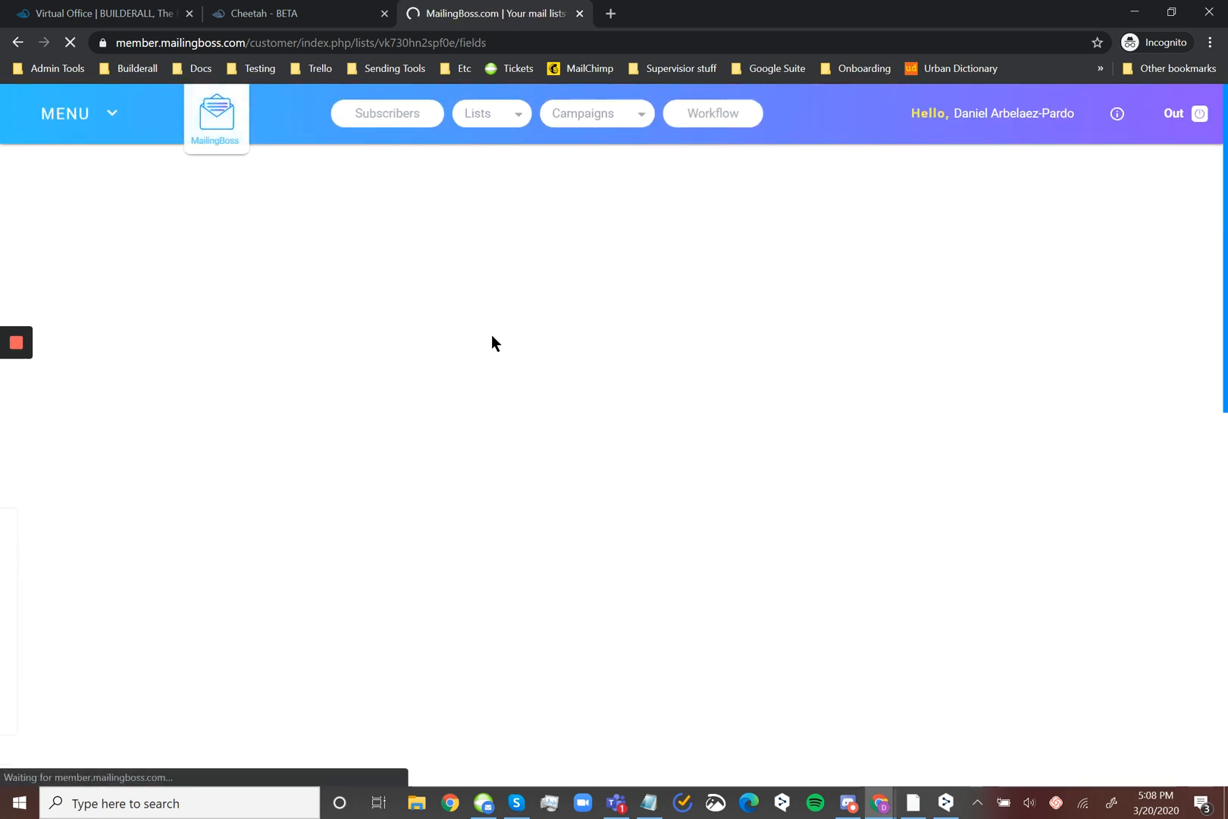
pyautogui.scroll(-4, 530, 334)
pyautogui.scroll(-6, 569, 333)
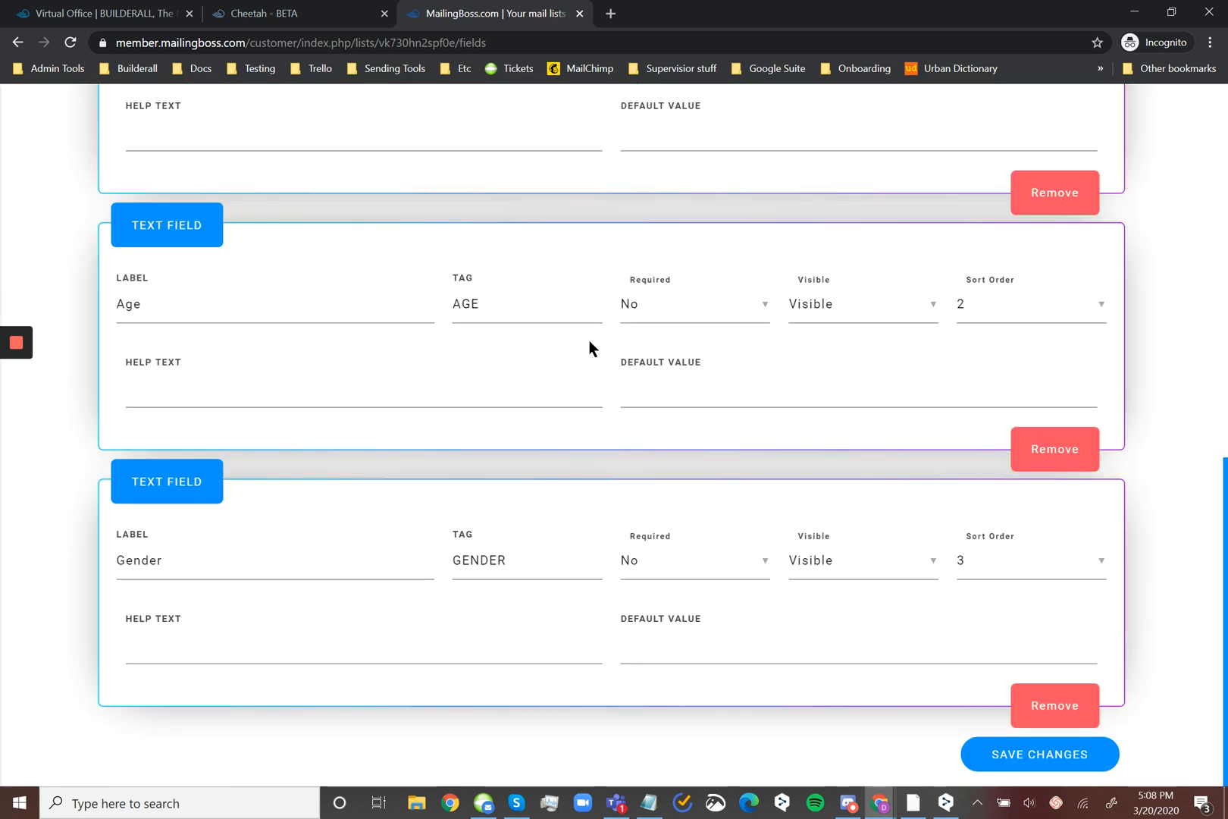
pyautogui.scroll(5, 617, 384)
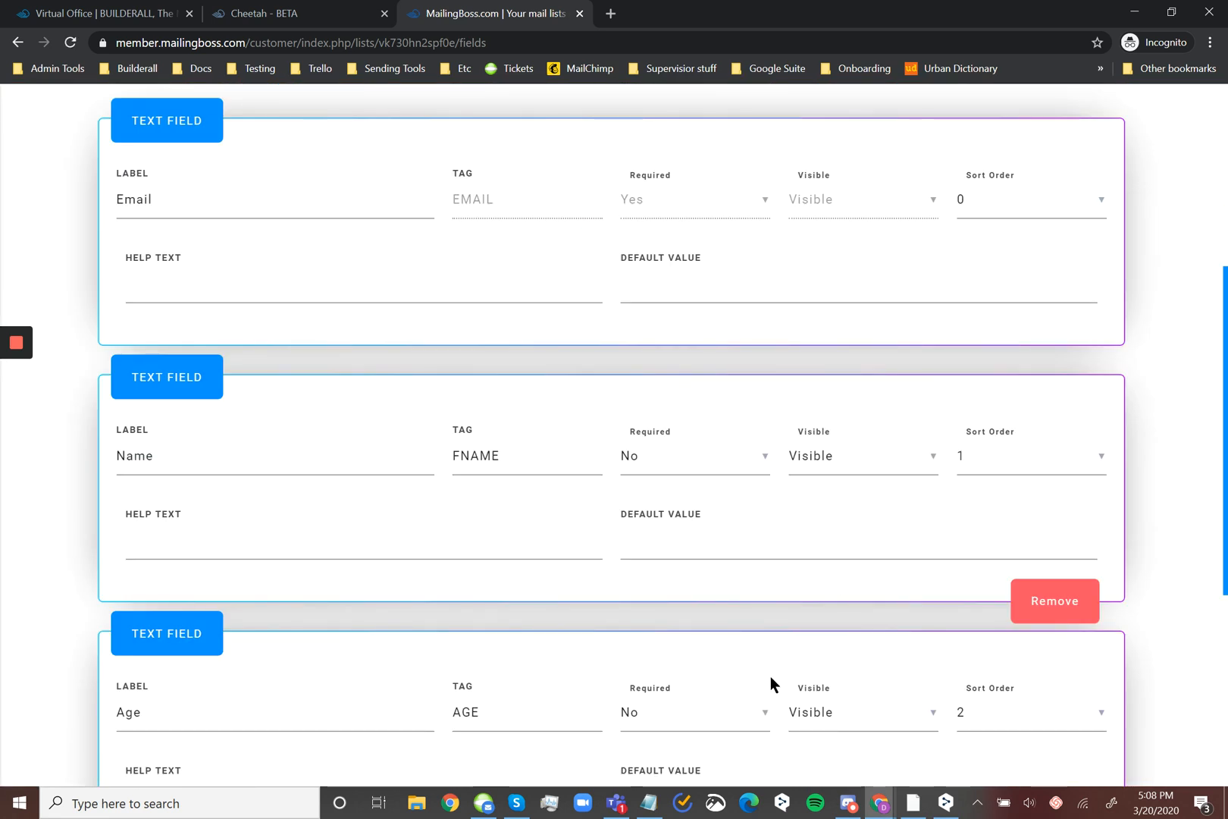
pyautogui.moveTo(879, 802)
pyautogui.click(821, 752)
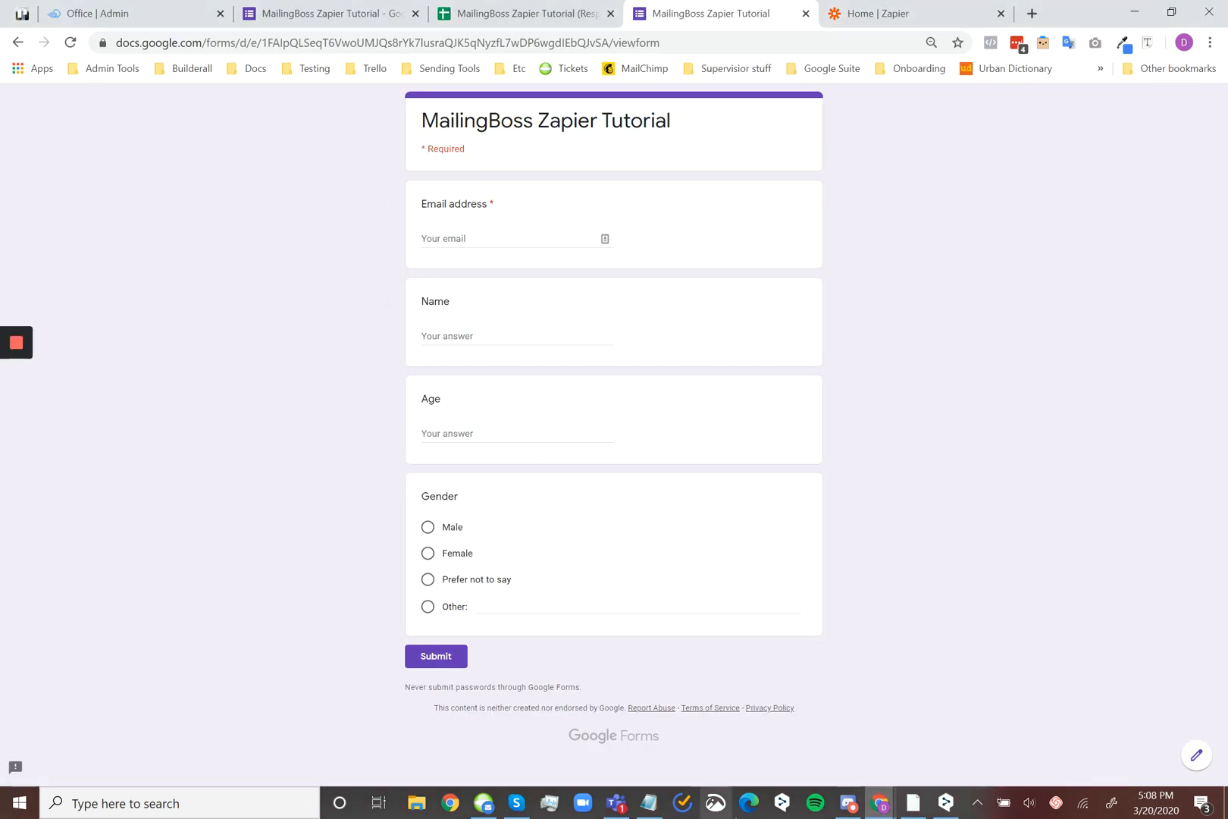
pyautogui.moveTo(880, 802)
pyautogui.click(926, 753)
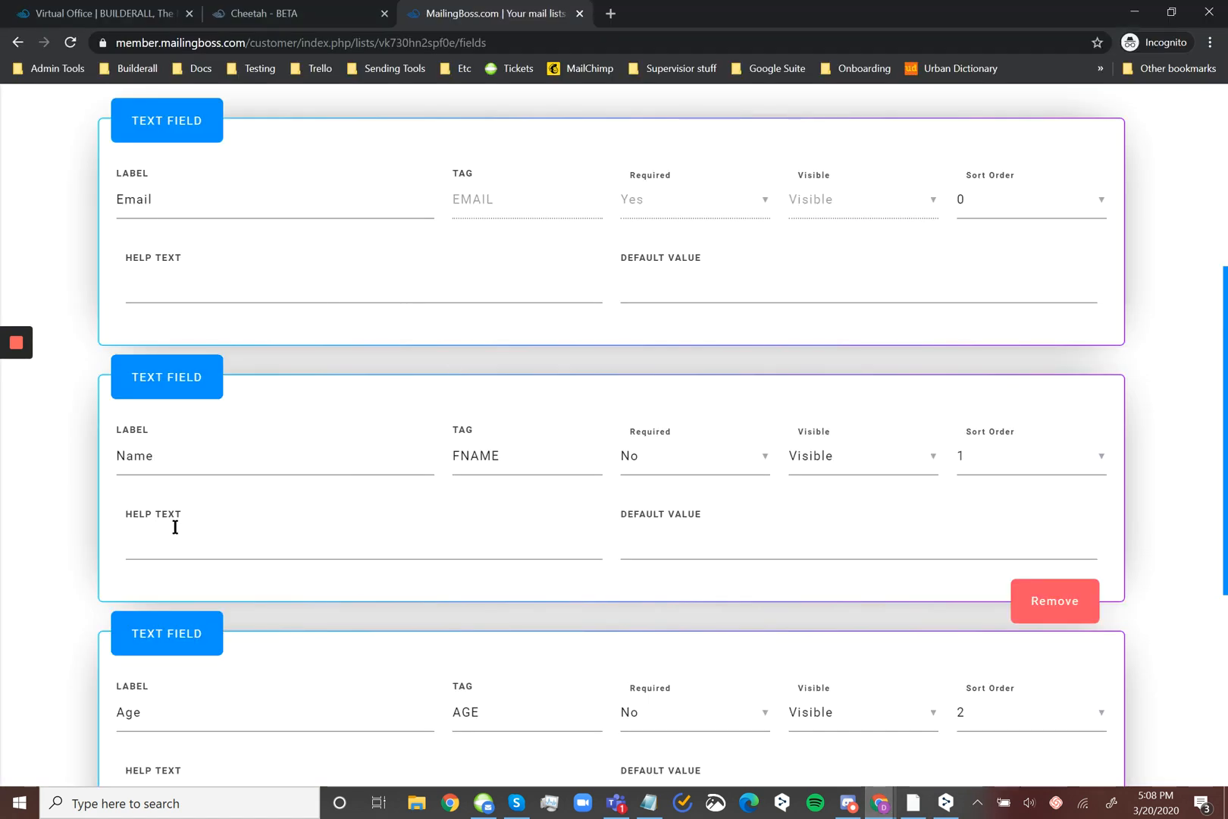
# Examine the labels and tags of the list's Email, Name, Age and Gender fields and the field types that can be added
pyautogui.scroll(-4, 262, 600)
pyautogui.scroll(-2, 381, 455)
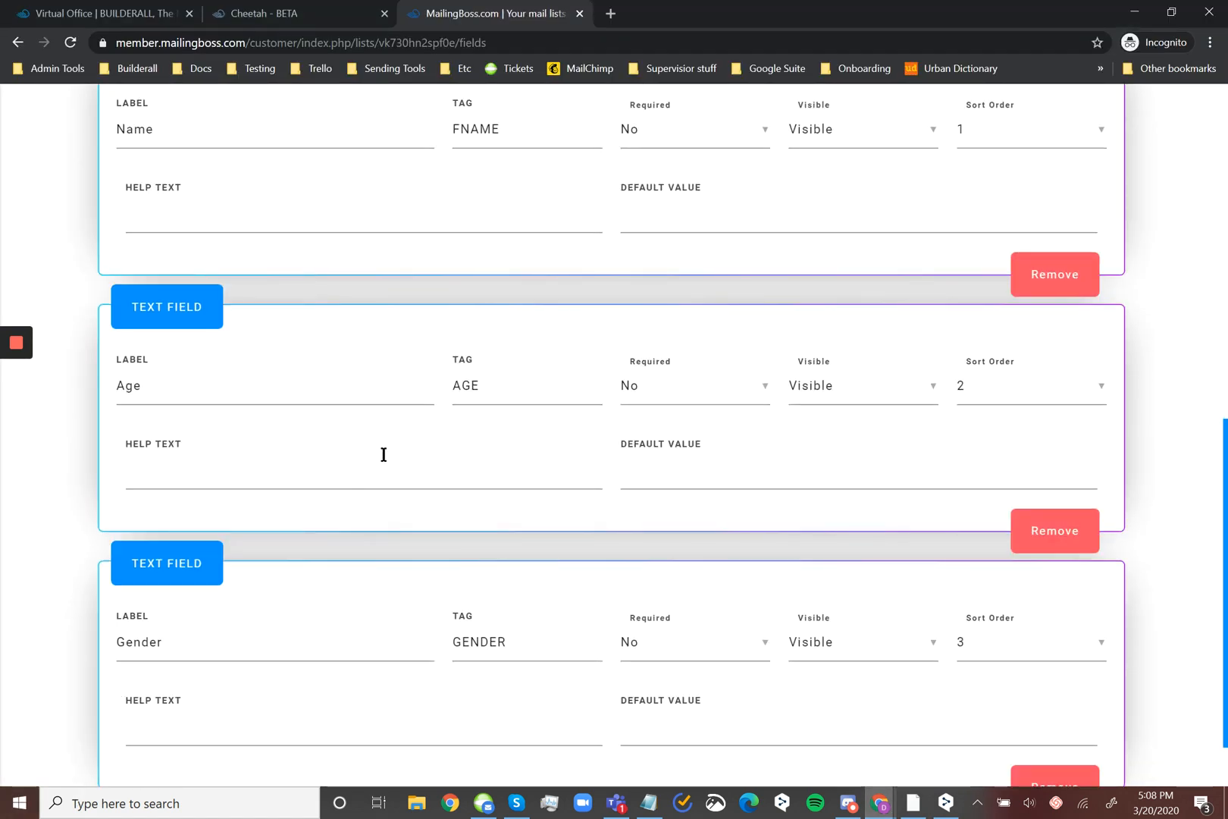
pyautogui.scroll(10, 450, 469)
pyautogui.scroll(1, 462, 489)
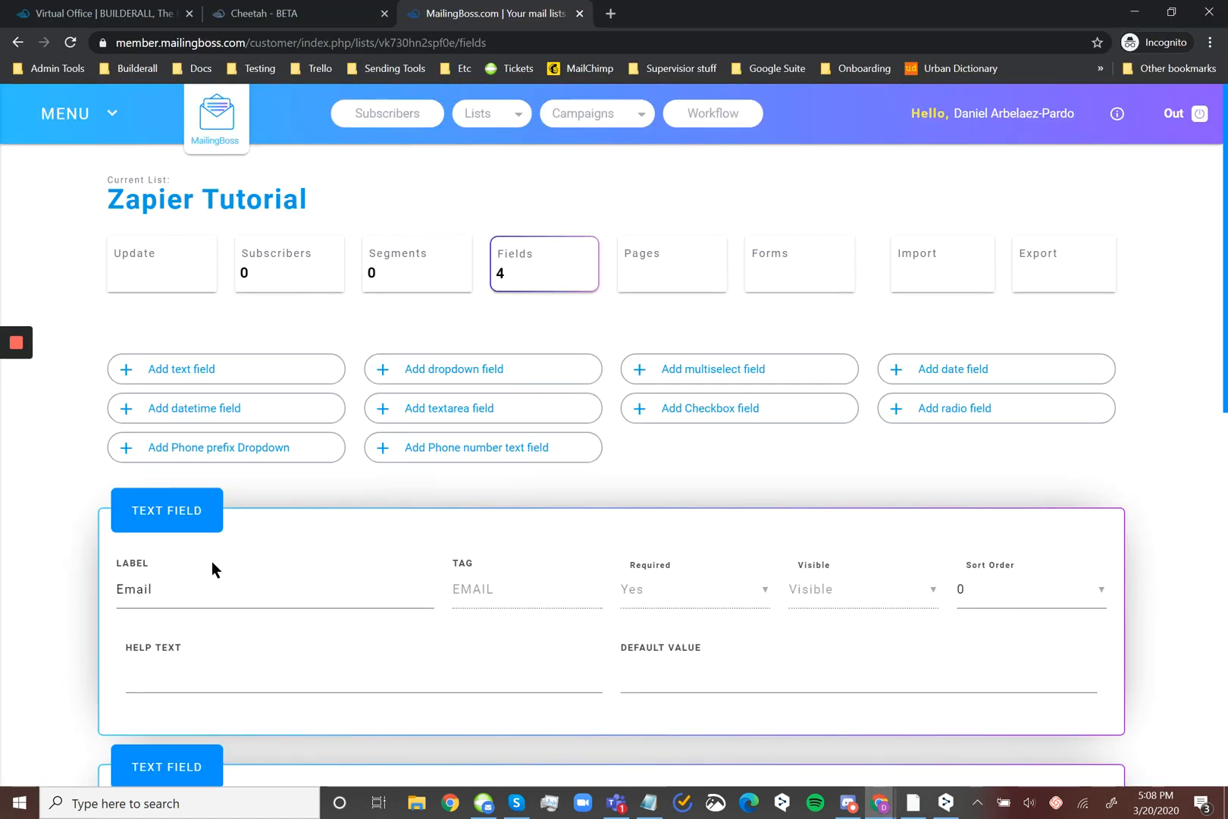
pyautogui.scroll(-7, 334, 460)
pyautogui.scroll(-3, 312, 246)
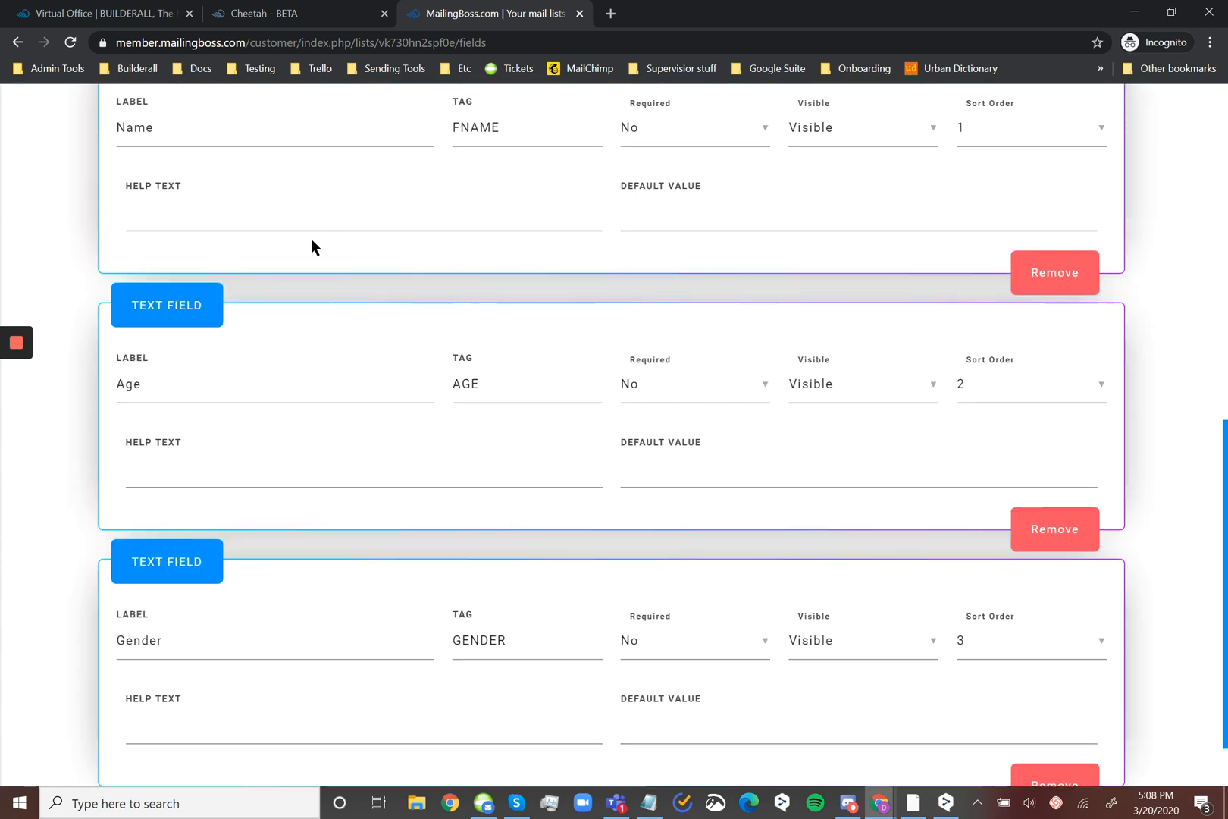
pyautogui.scroll(10, 233, 197)
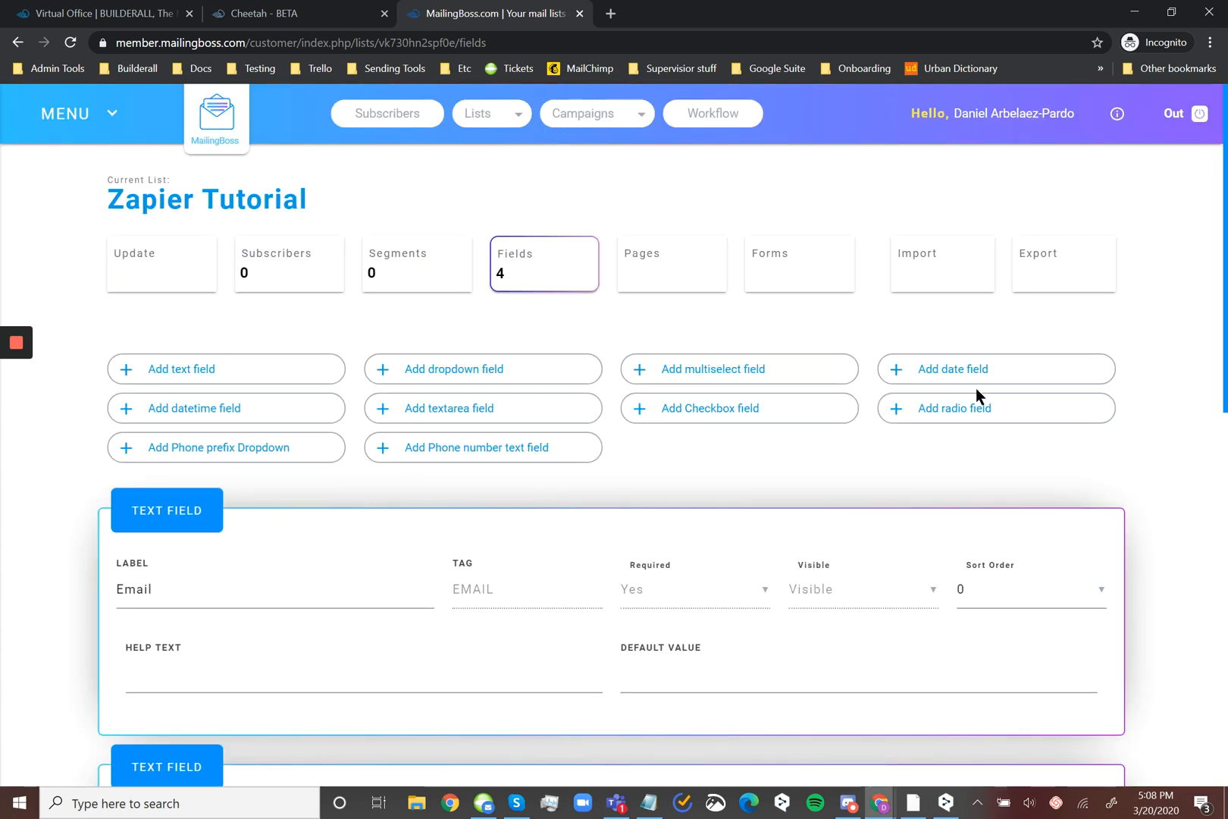
pyautogui.scroll(-3, 419, 550)
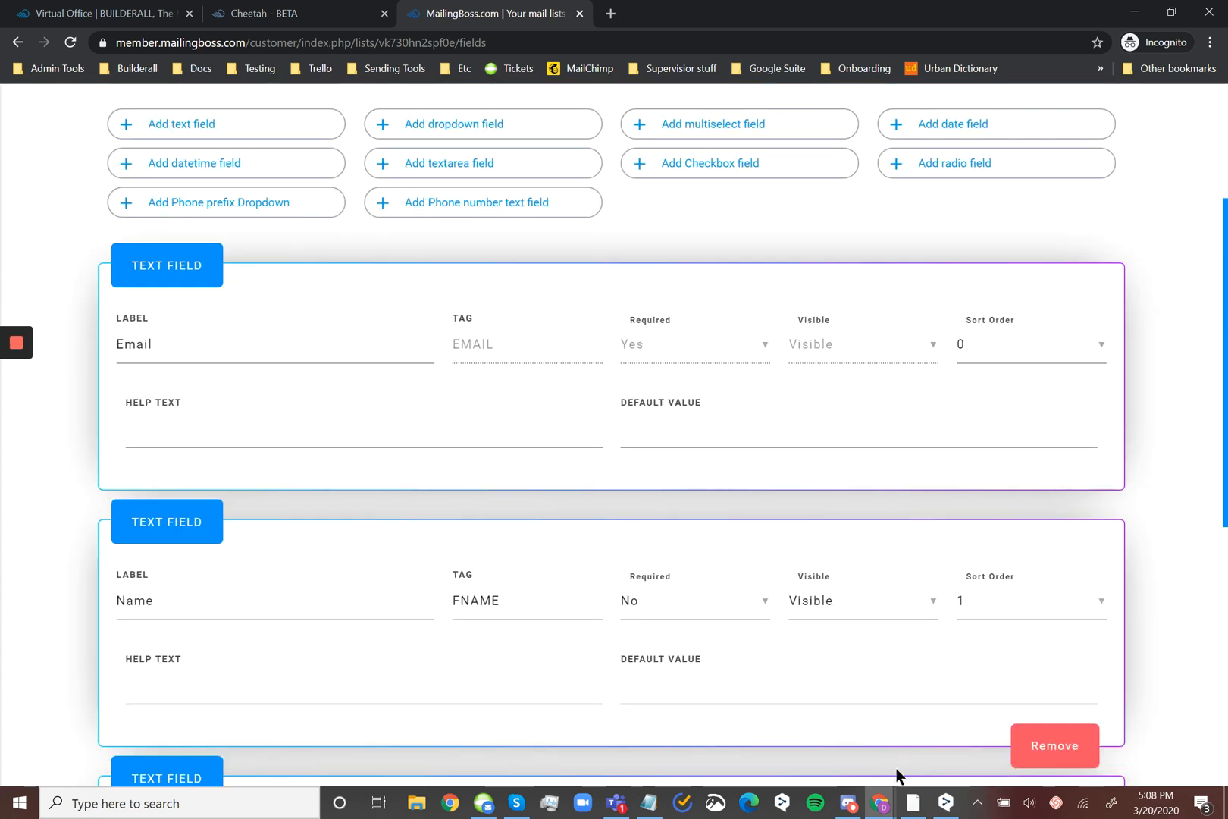
pyautogui.scroll(3, 394, 417)
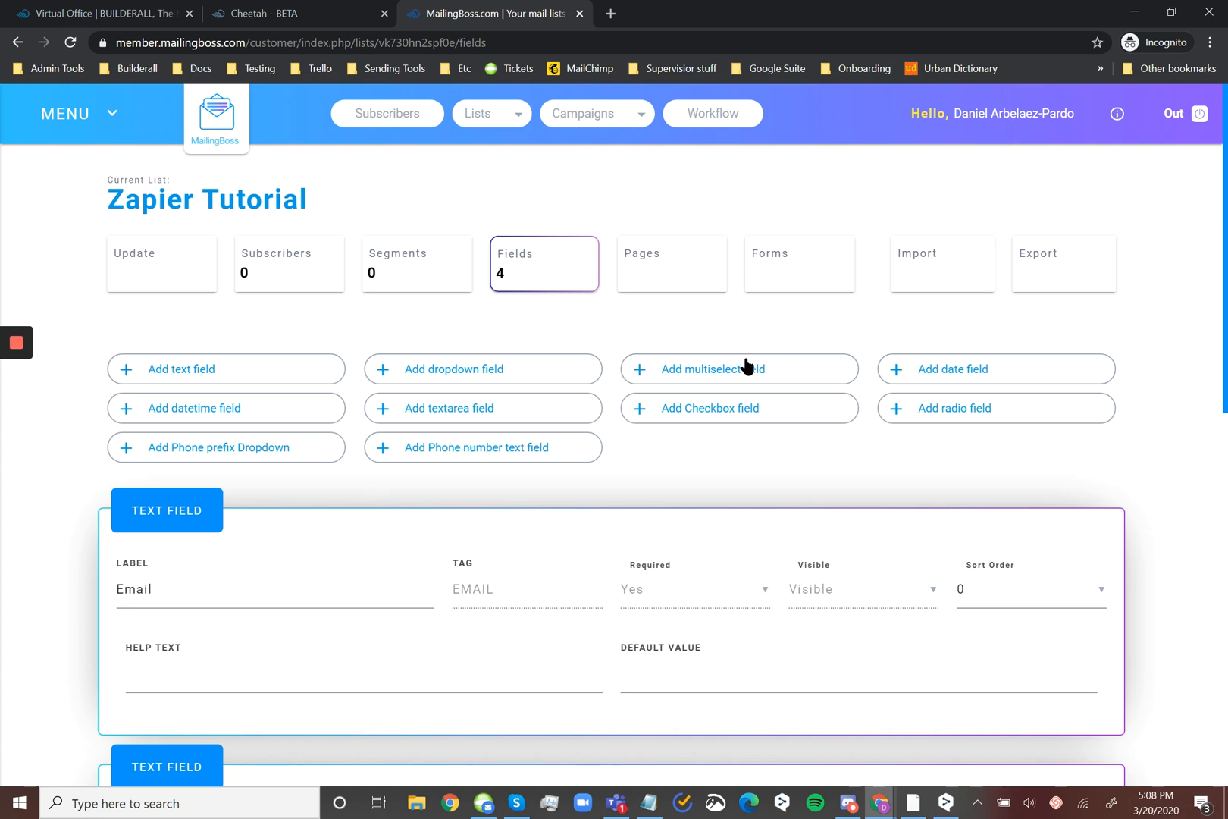
pyautogui.scroll(-10, 734, 379)
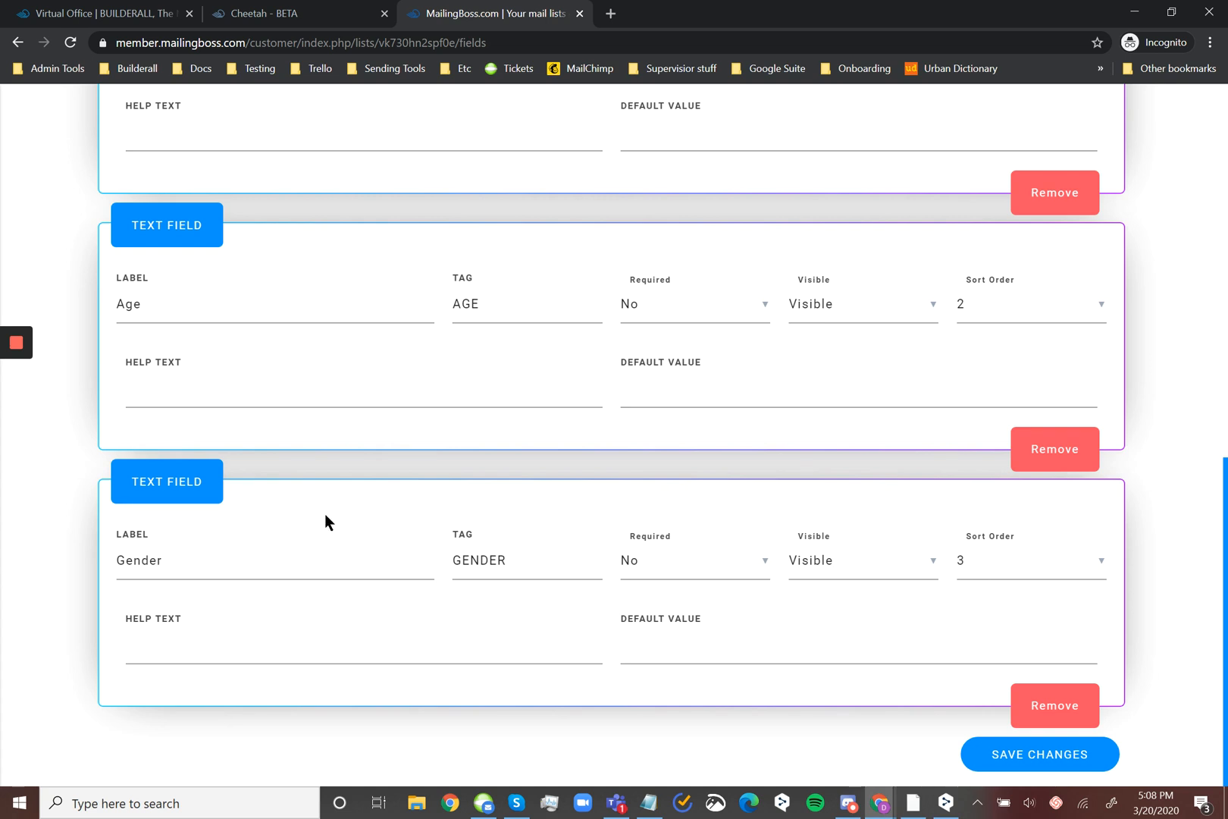
pyautogui.scroll(10, 397, 488)
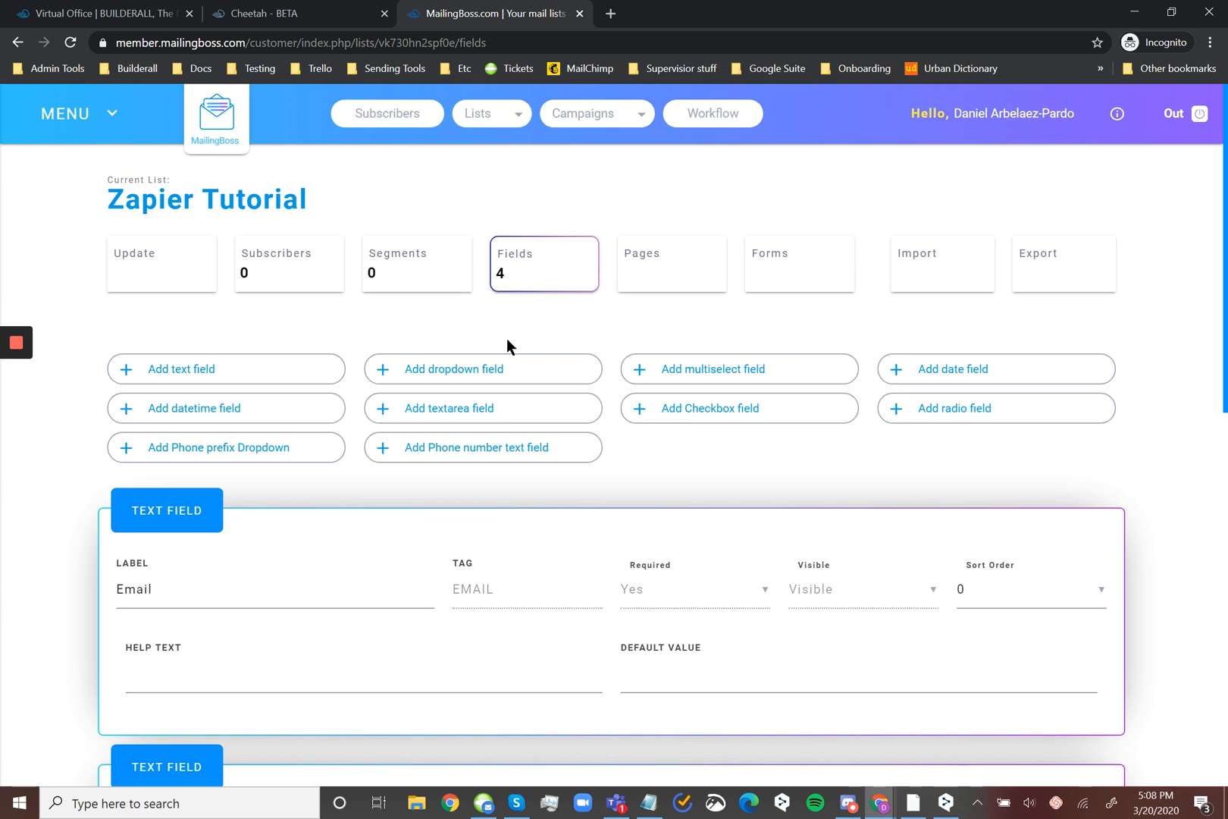
pyautogui.scroll(-10, 745, 411)
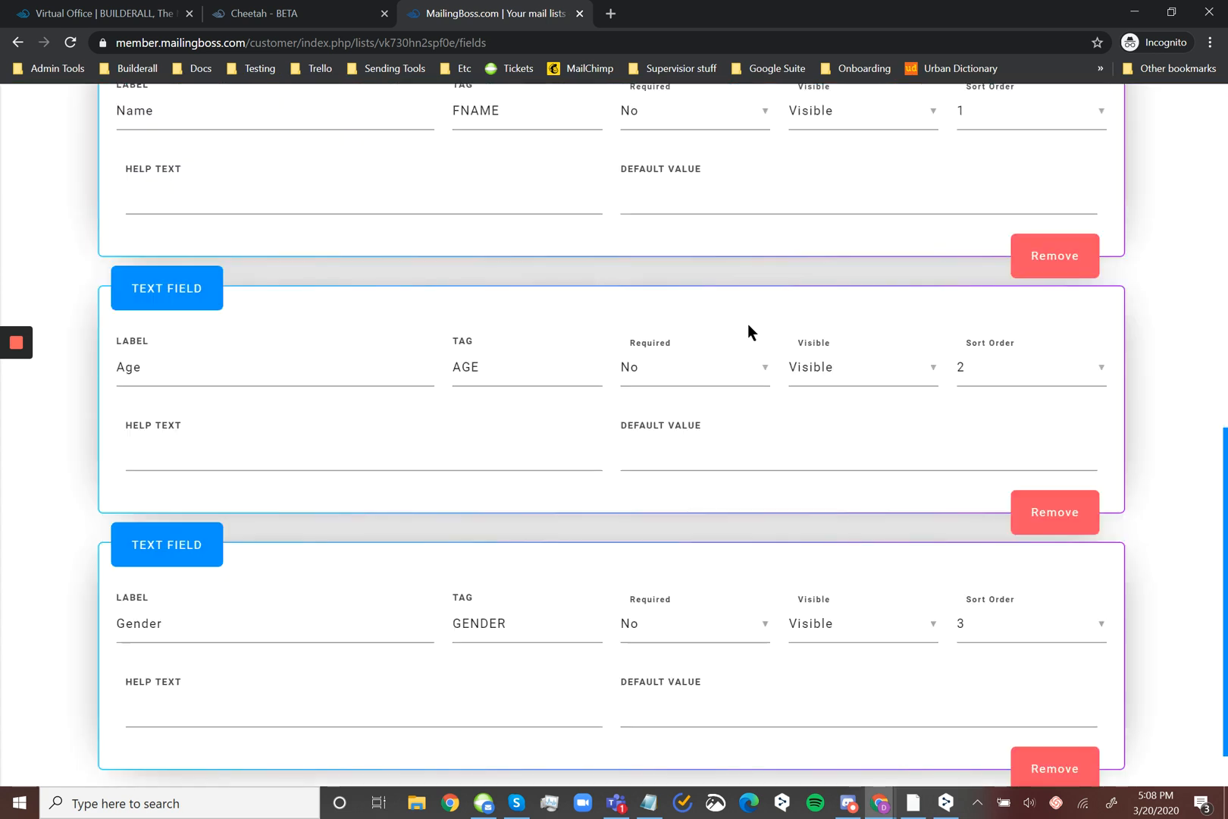
# Switch back to Zapier and start a new Zap
pyautogui.moveTo(879, 802)
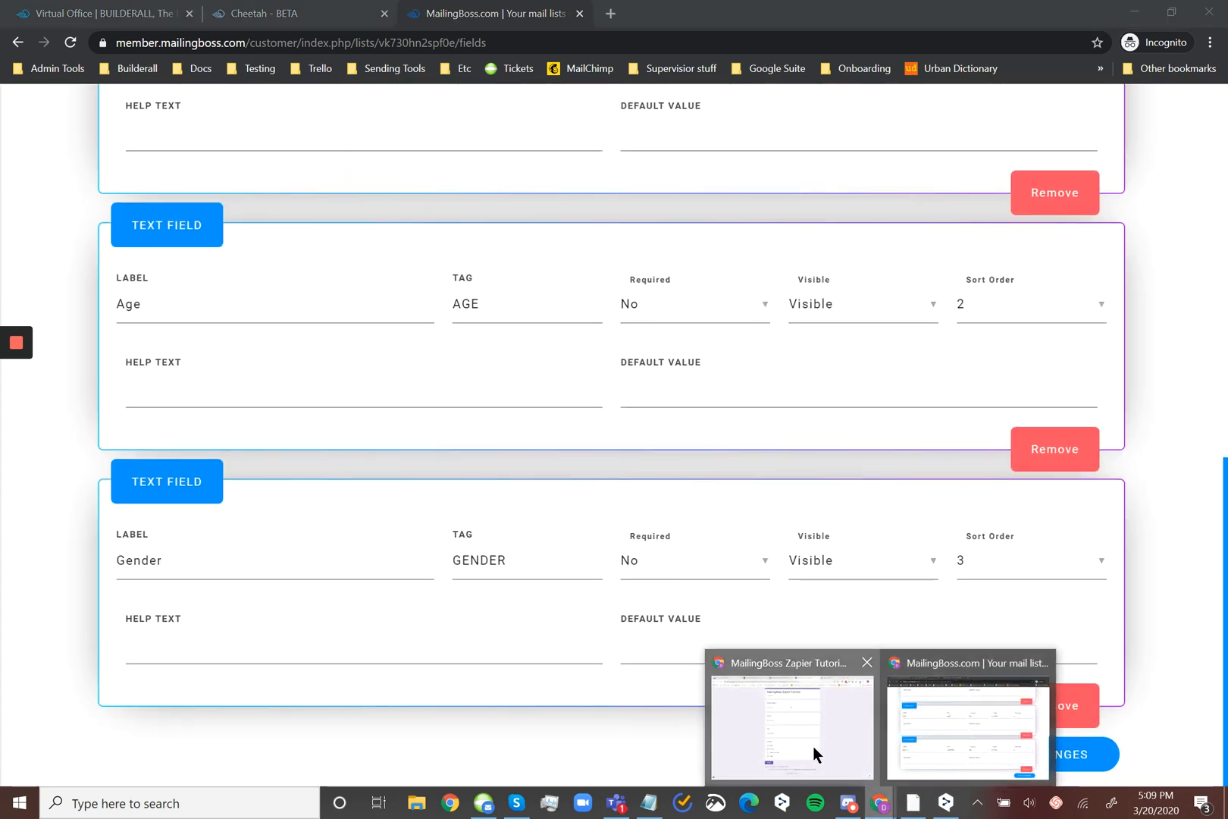
pyautogui.click(812, 745)
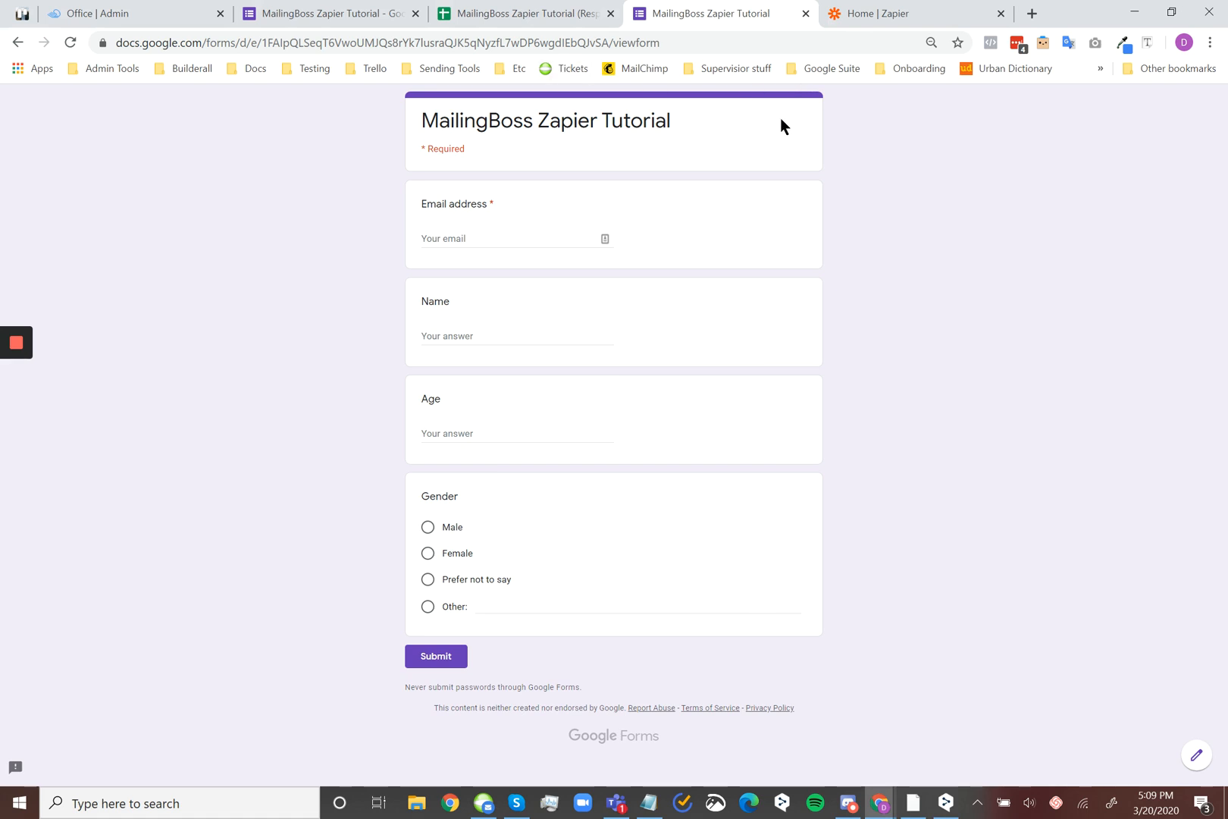
pyautogui.click(877, 12)
pyautogui.moveTo(6, 156)
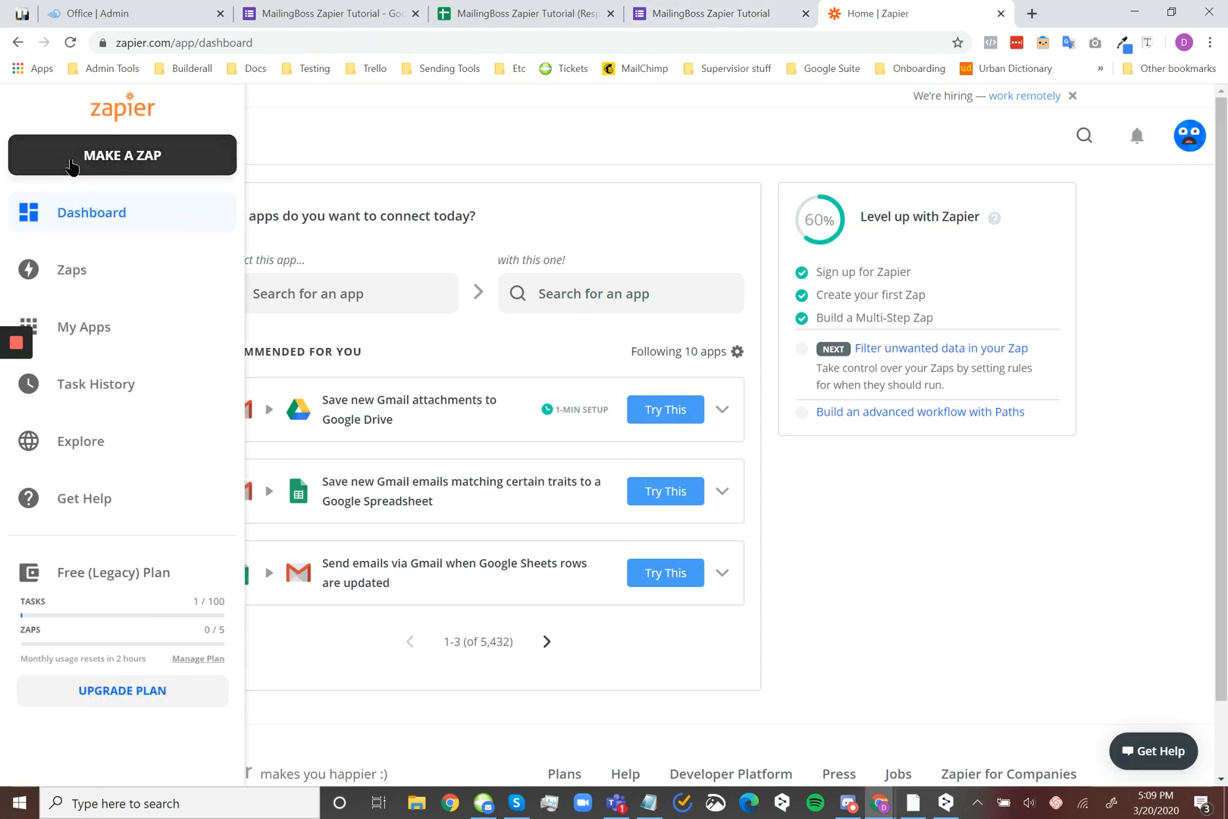
pyautogui.click(186, 167)
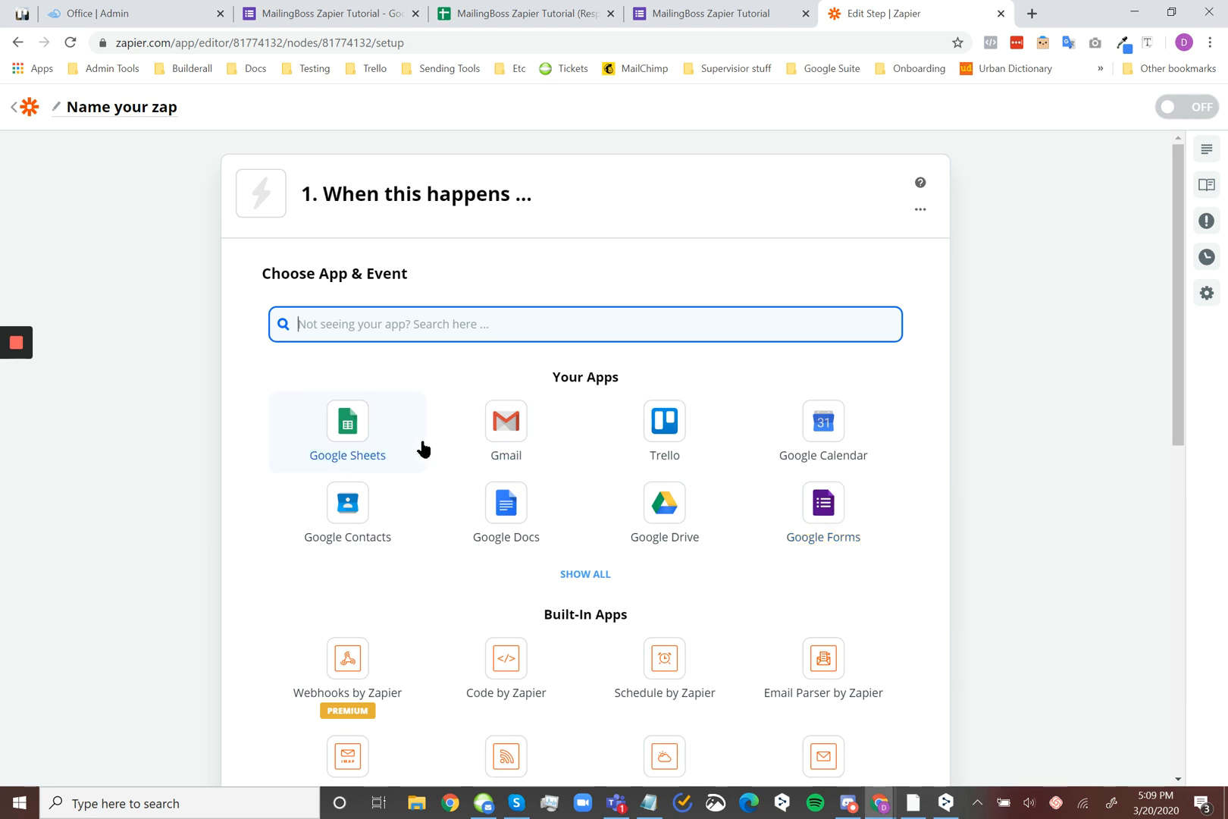
# Set the Zap's trigger to Google Forms with the event New or Updated Response in Spreadsheet and continue to the account choice
pyautogui.click(852, 513)
pyautogui.click(423, 419)
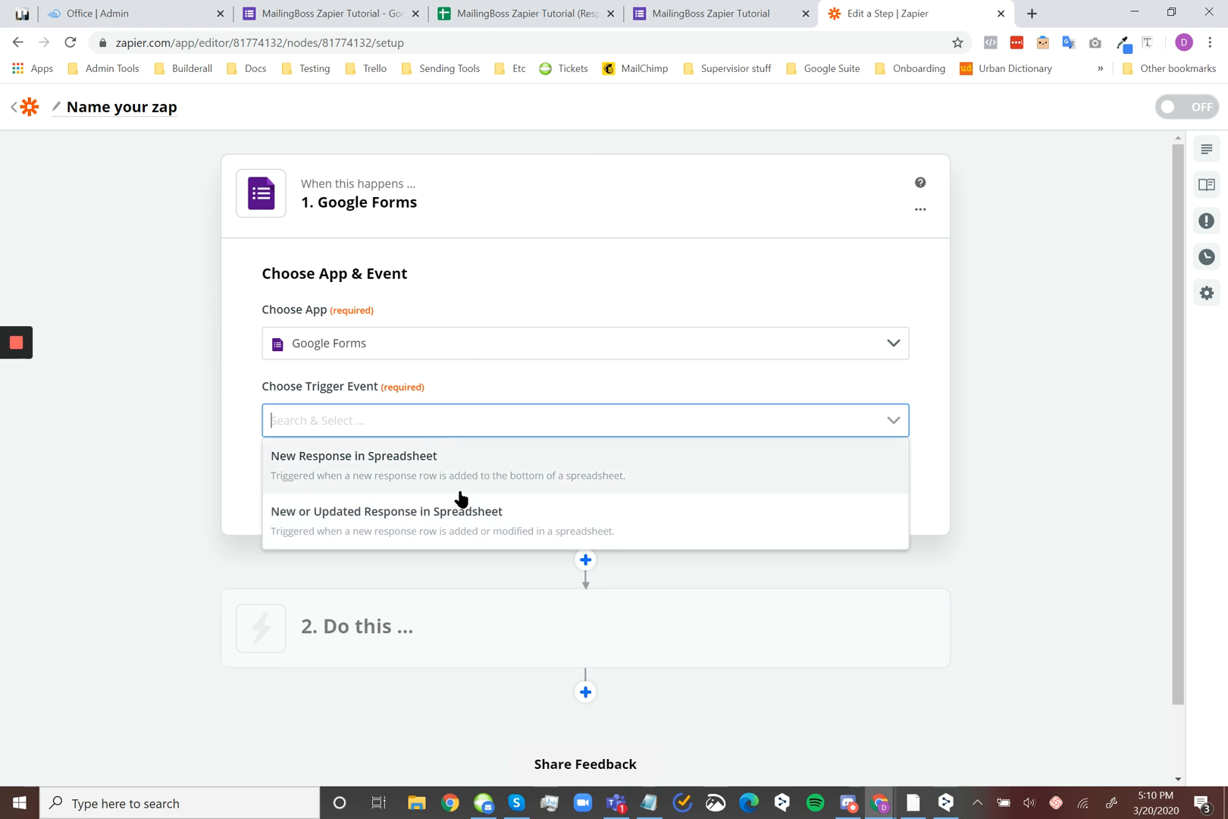
pyautogui.click(505, 540)
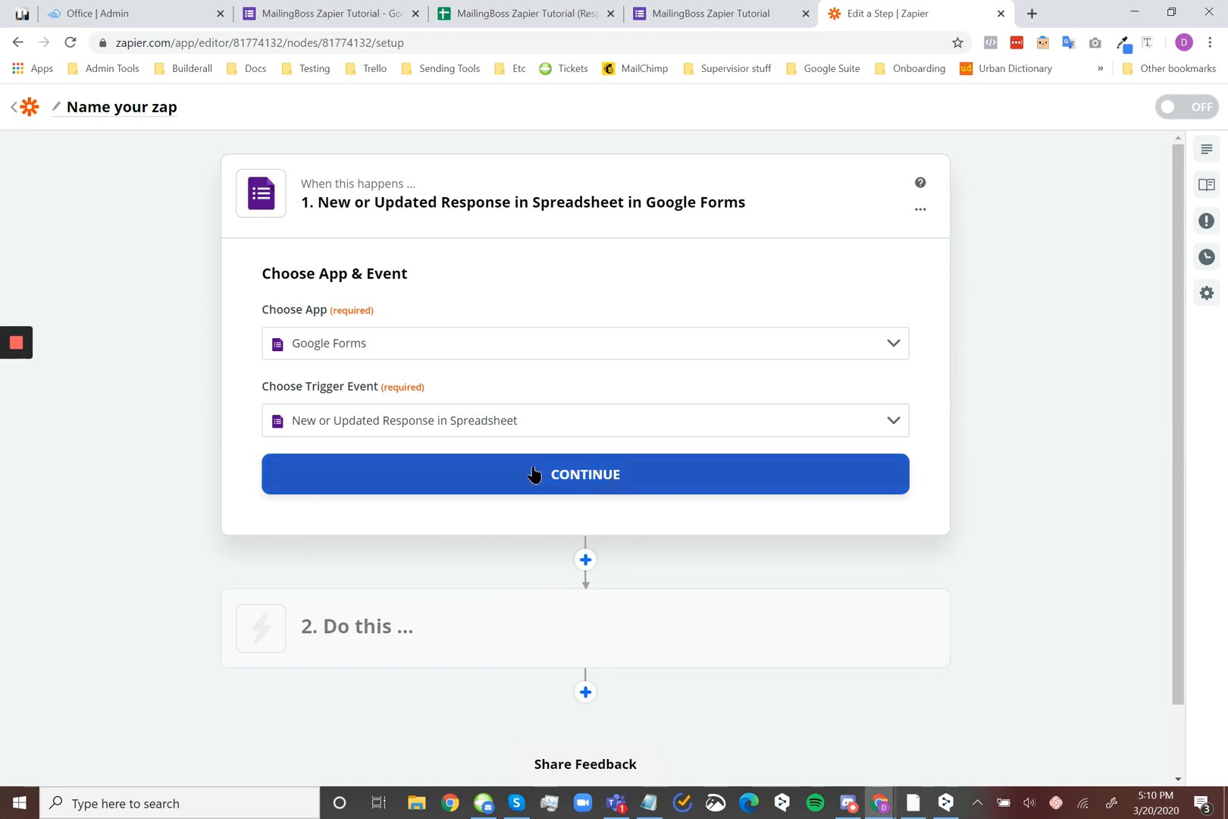
pyautogui.click(611, 482)
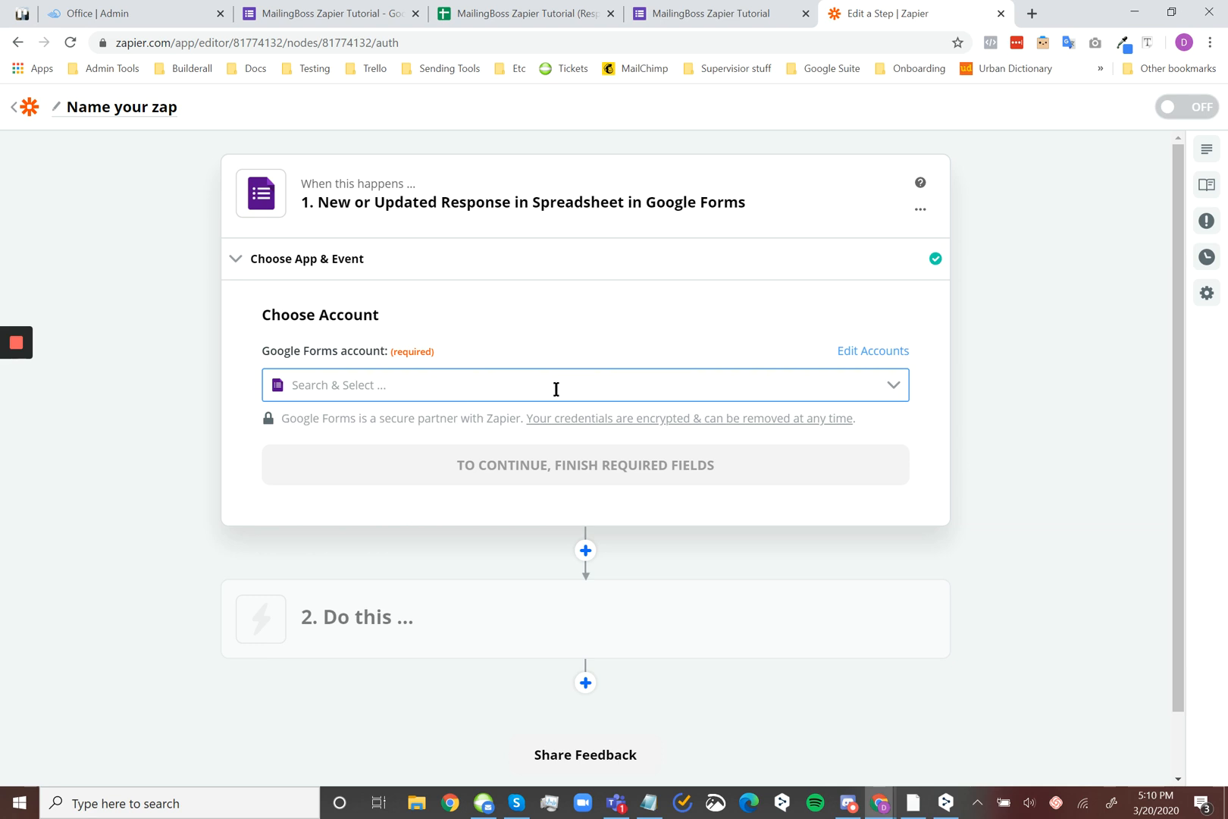
# Choose the existing Google Forms account for the trigger and continue to the response settings
pyautogui.click(458, 395)
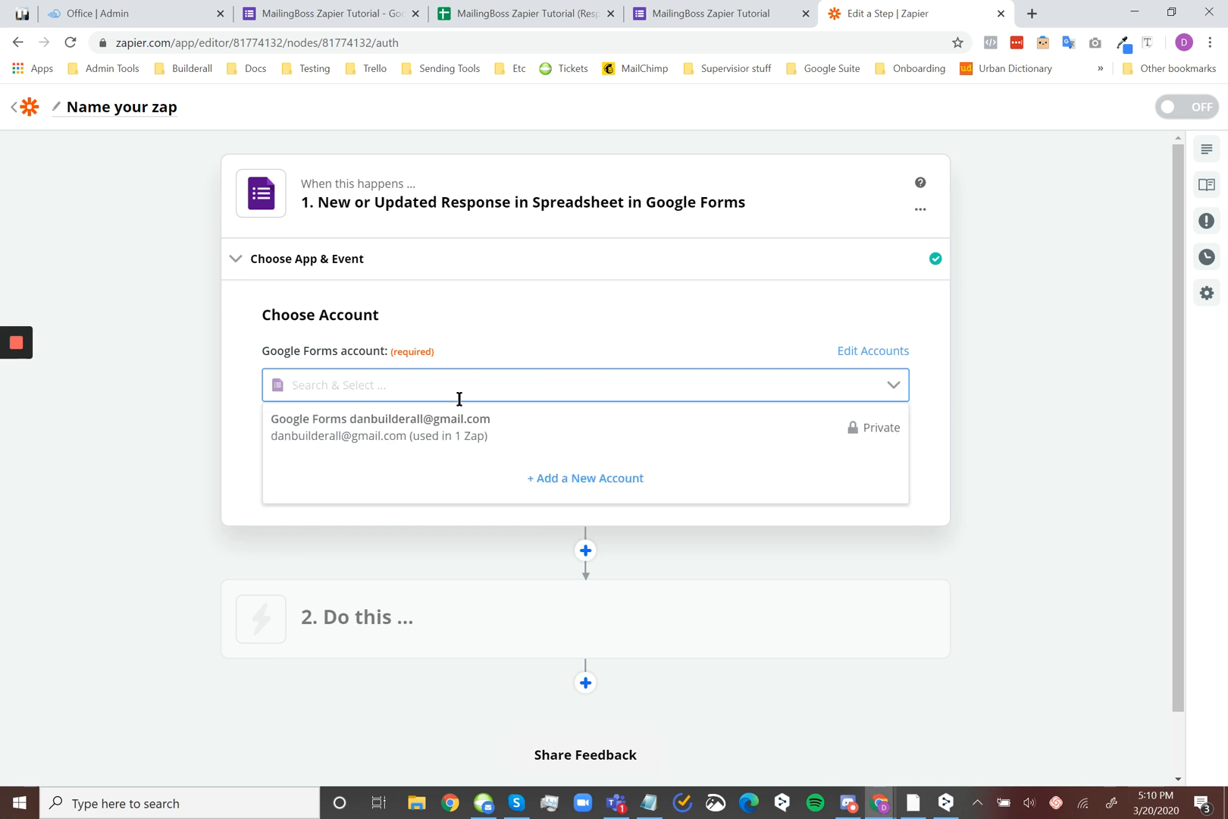
pyautogui.click(560, 443)
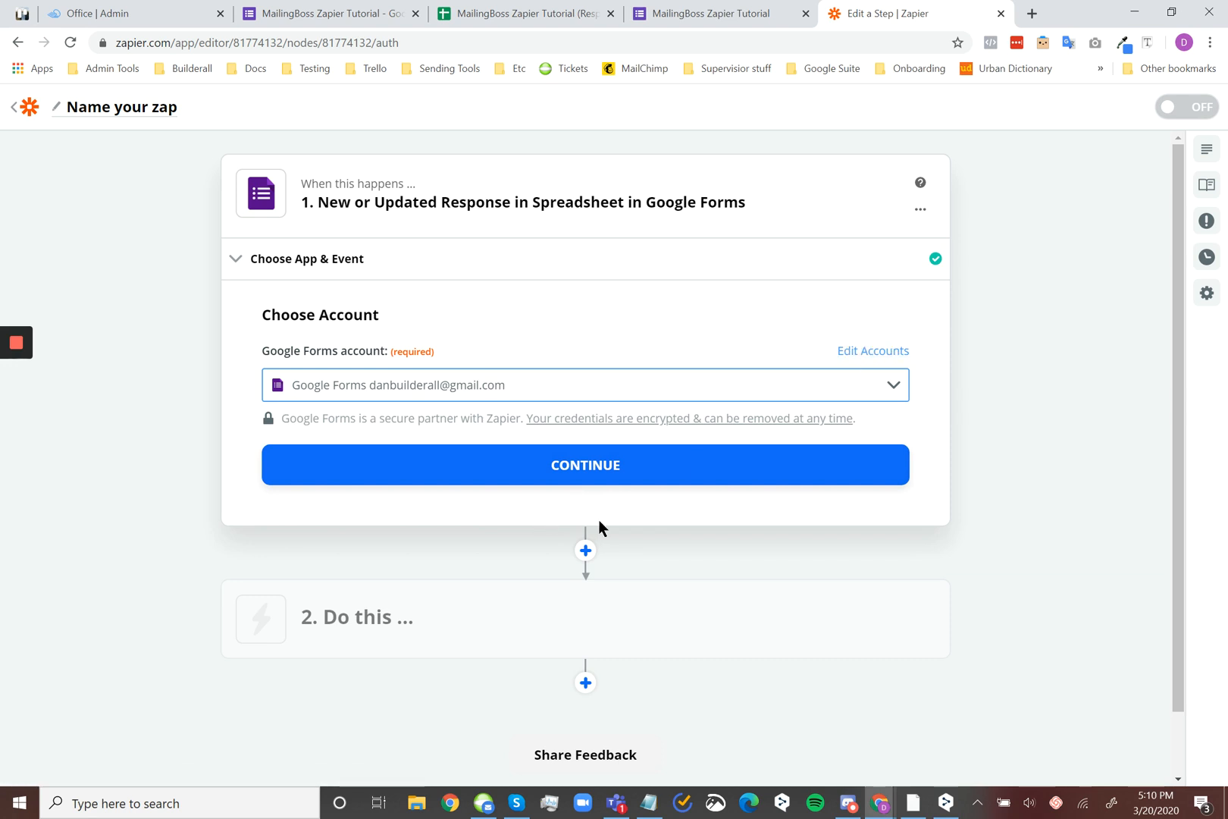
pyautogui.click(616, 482)
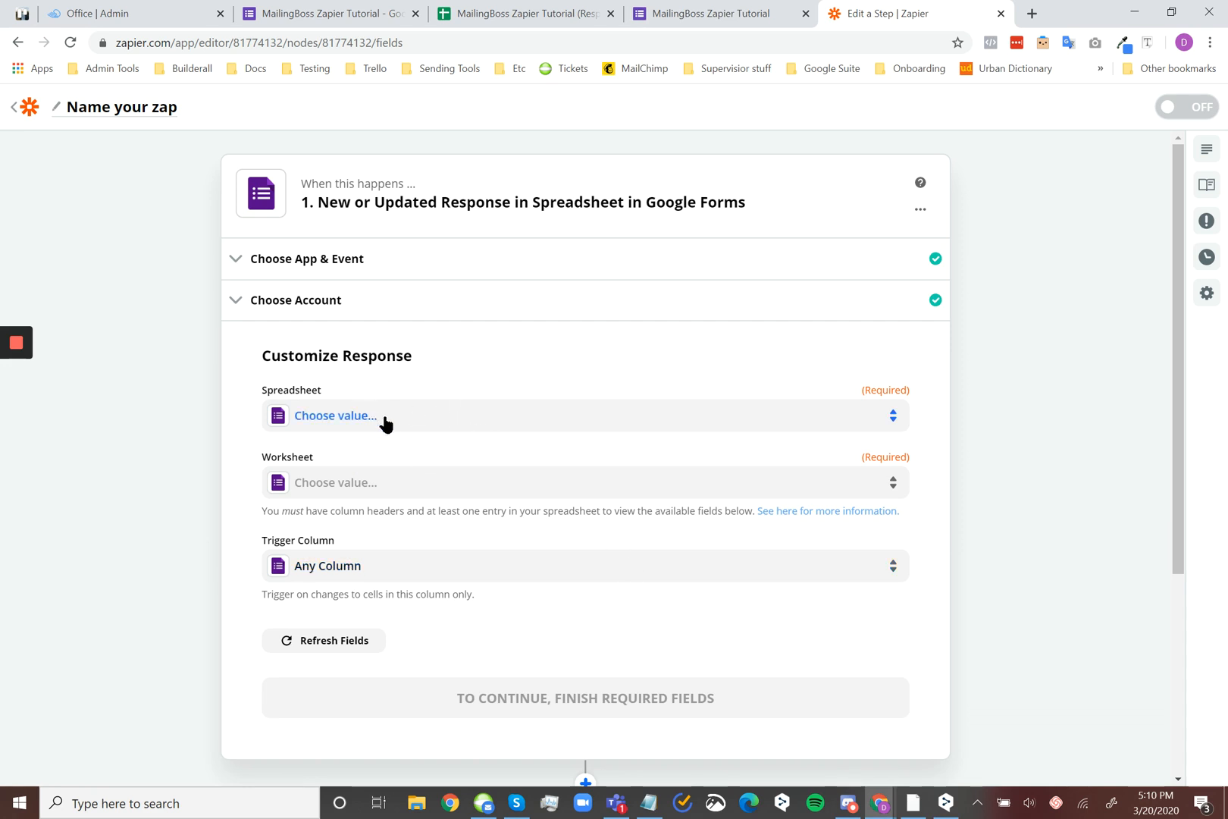
# Compare the live Google form and its Responses summary with the linked MailingBoss Zapier Tutorial (Responses) spreadsheet, and return to Zapier
pyautogui.click(693, 10)
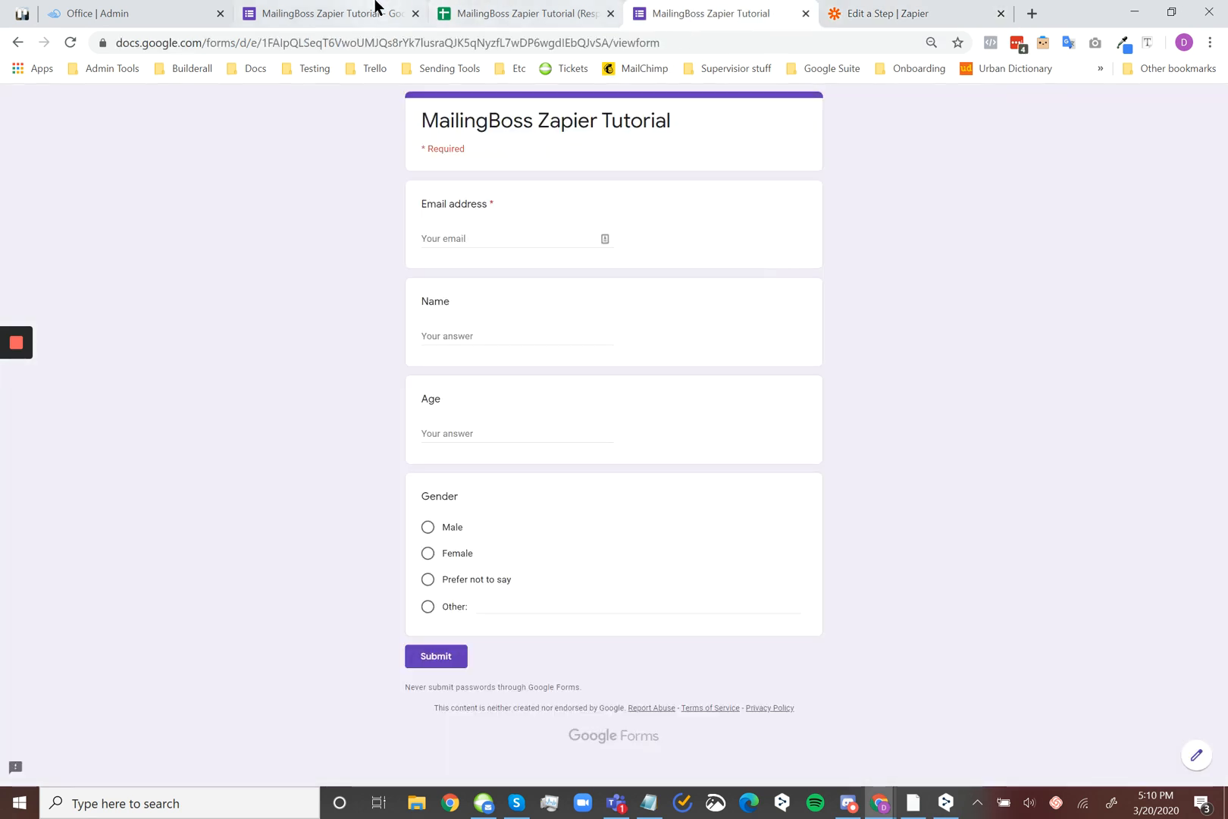
pyautogui.click(373, 11)
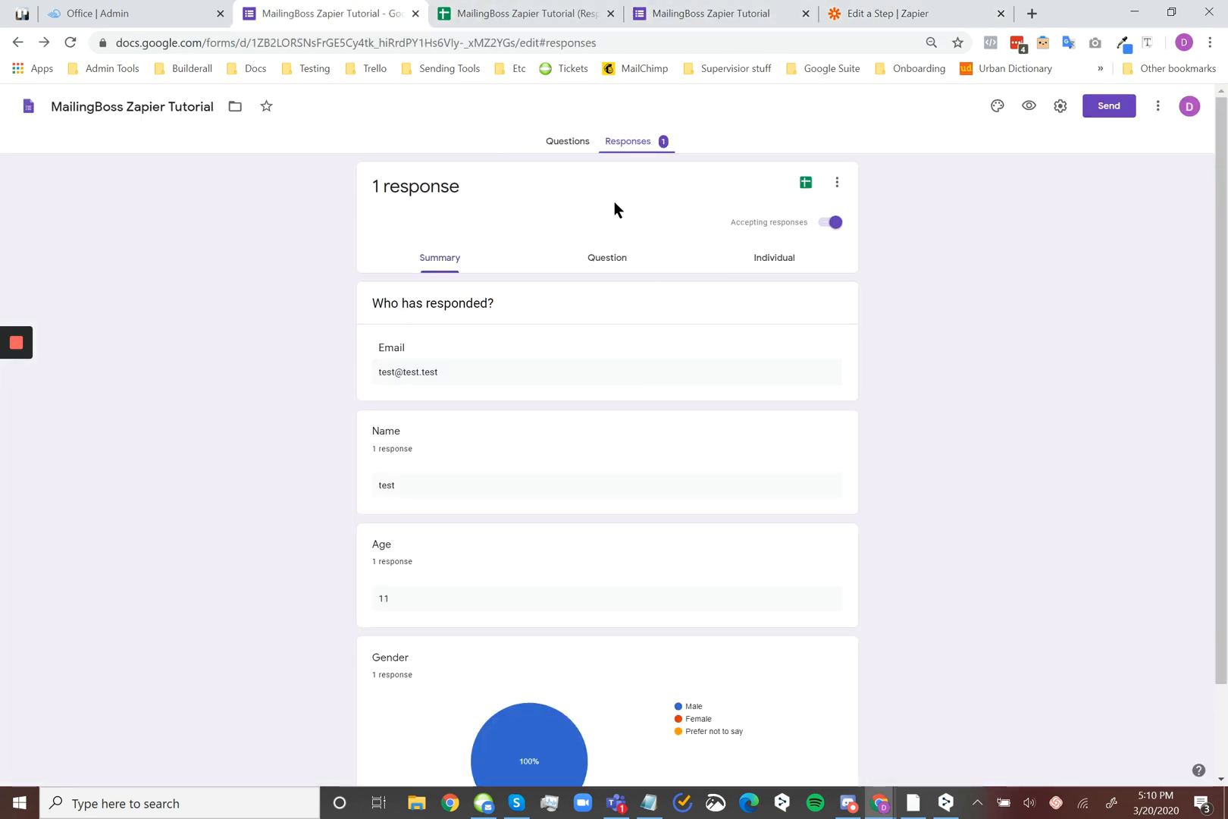
pyautogui.click(474, 11)
pyautogui.click(394, 9)
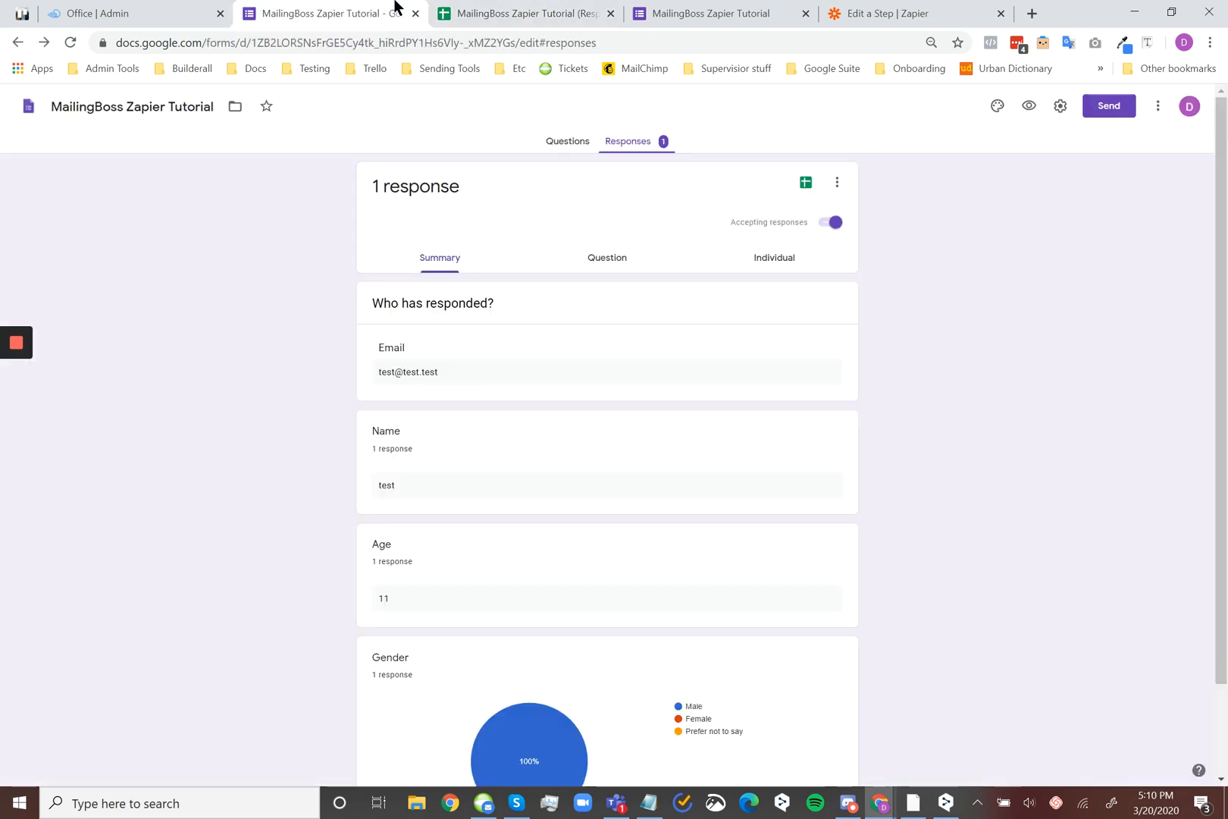
pyautogui.click(514, 9)
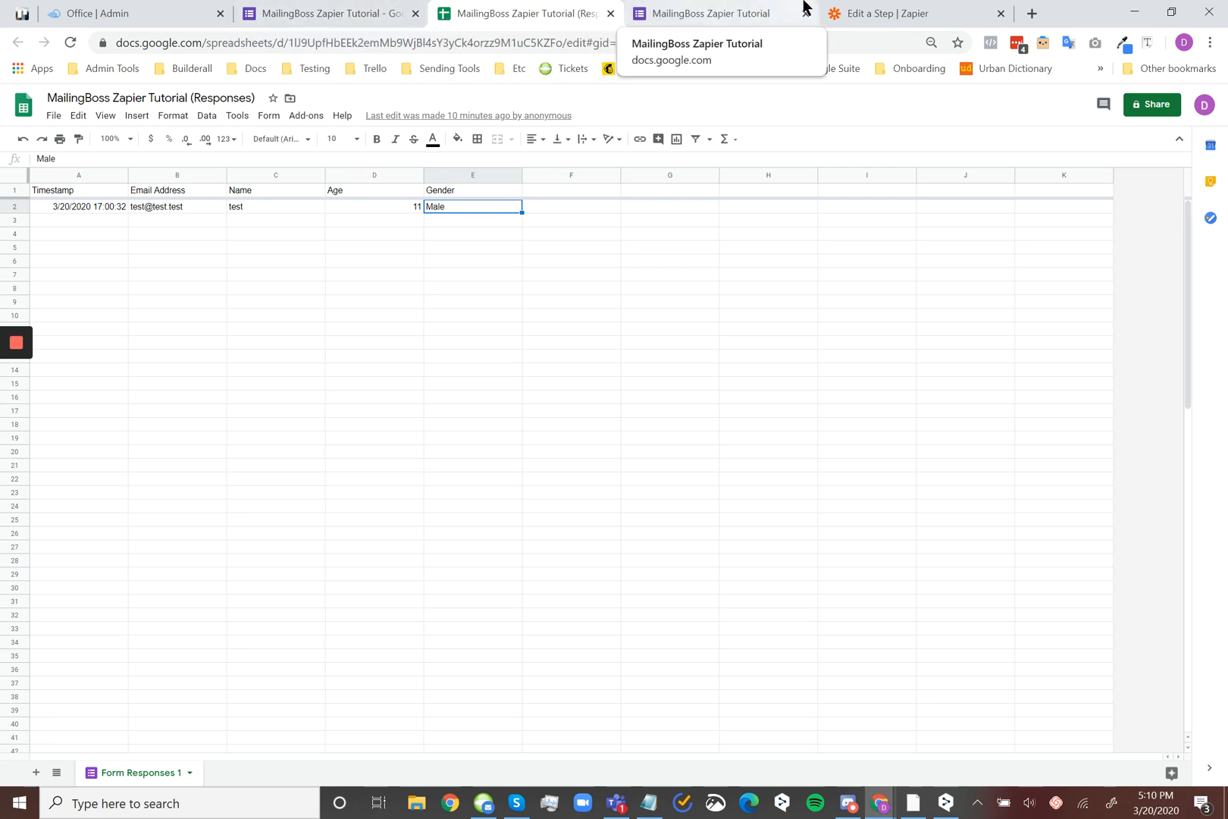
pyautogui.click(895, 9)
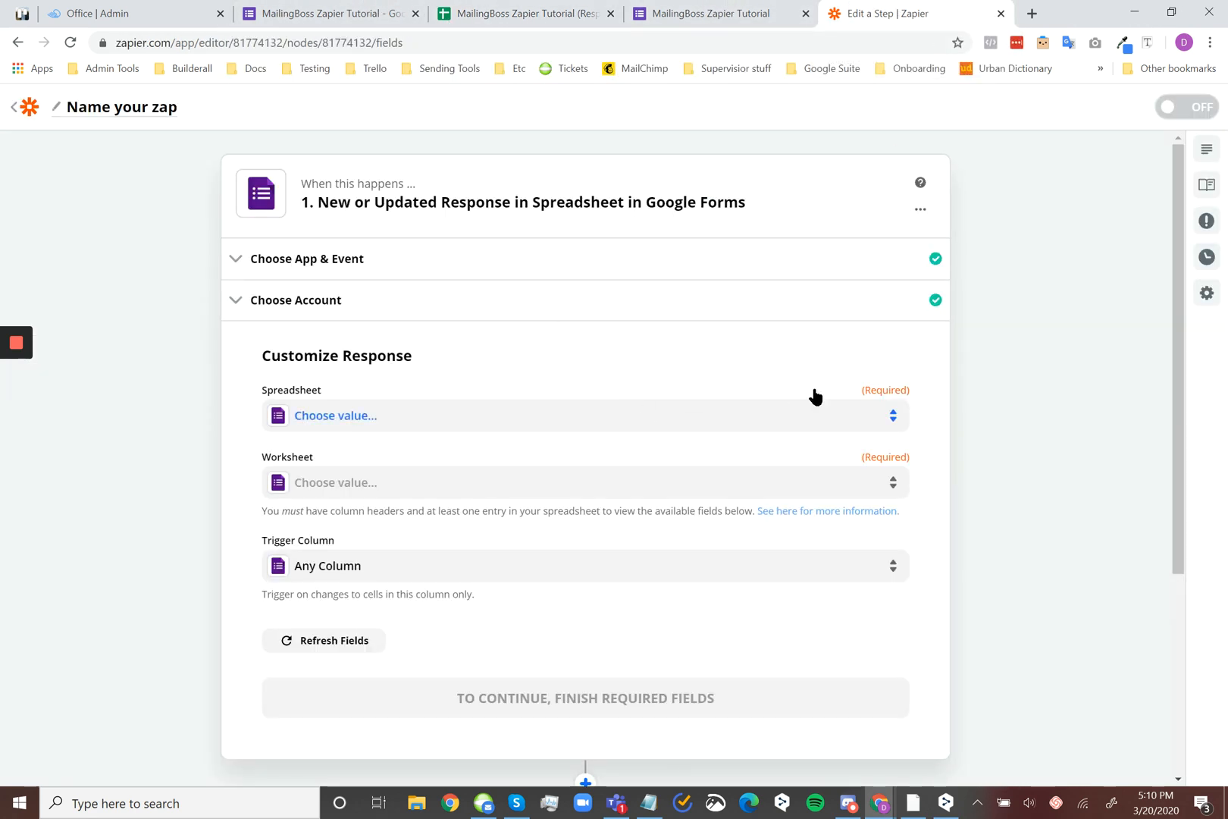
# Reopen the trigger's account choice, and examine how the form's Responses page relates to its linked spreadsheet before returning to Zapier
pyautogui.click(408, 428)
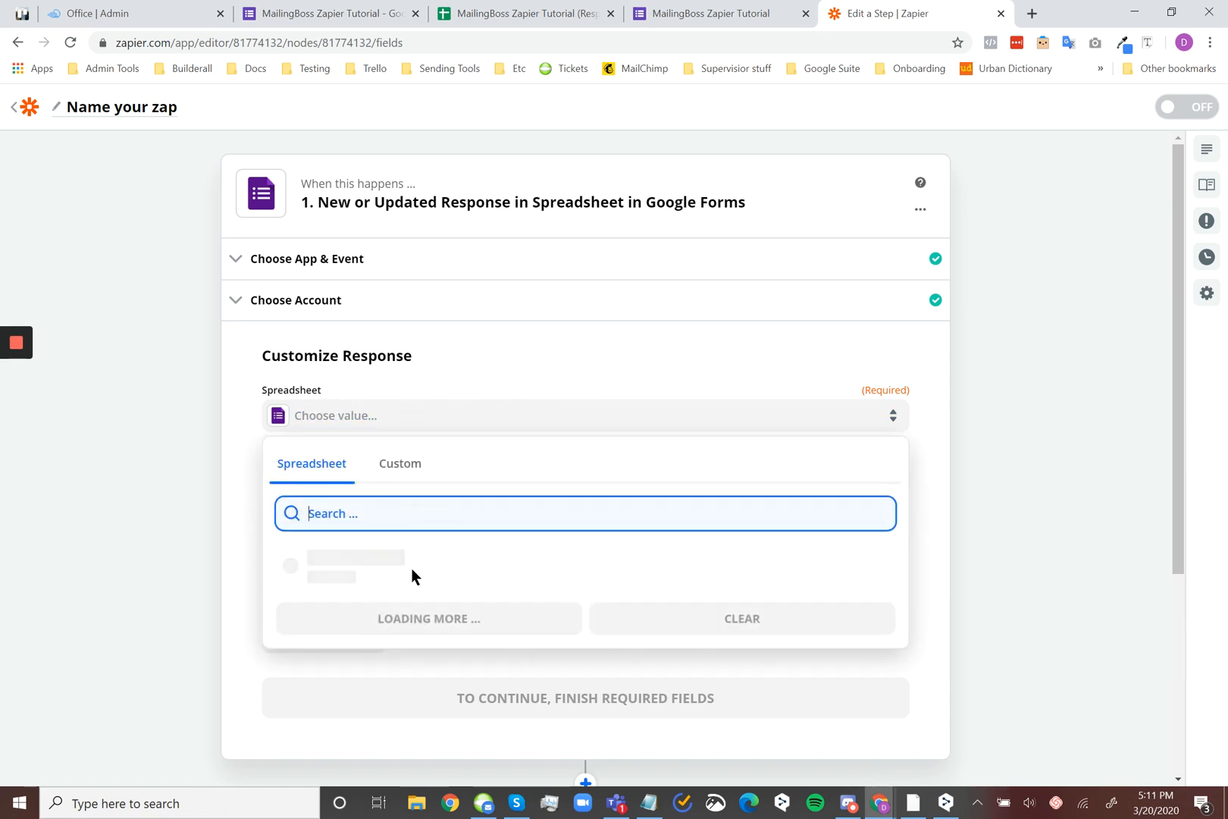
pyautogui.click(679, 307)
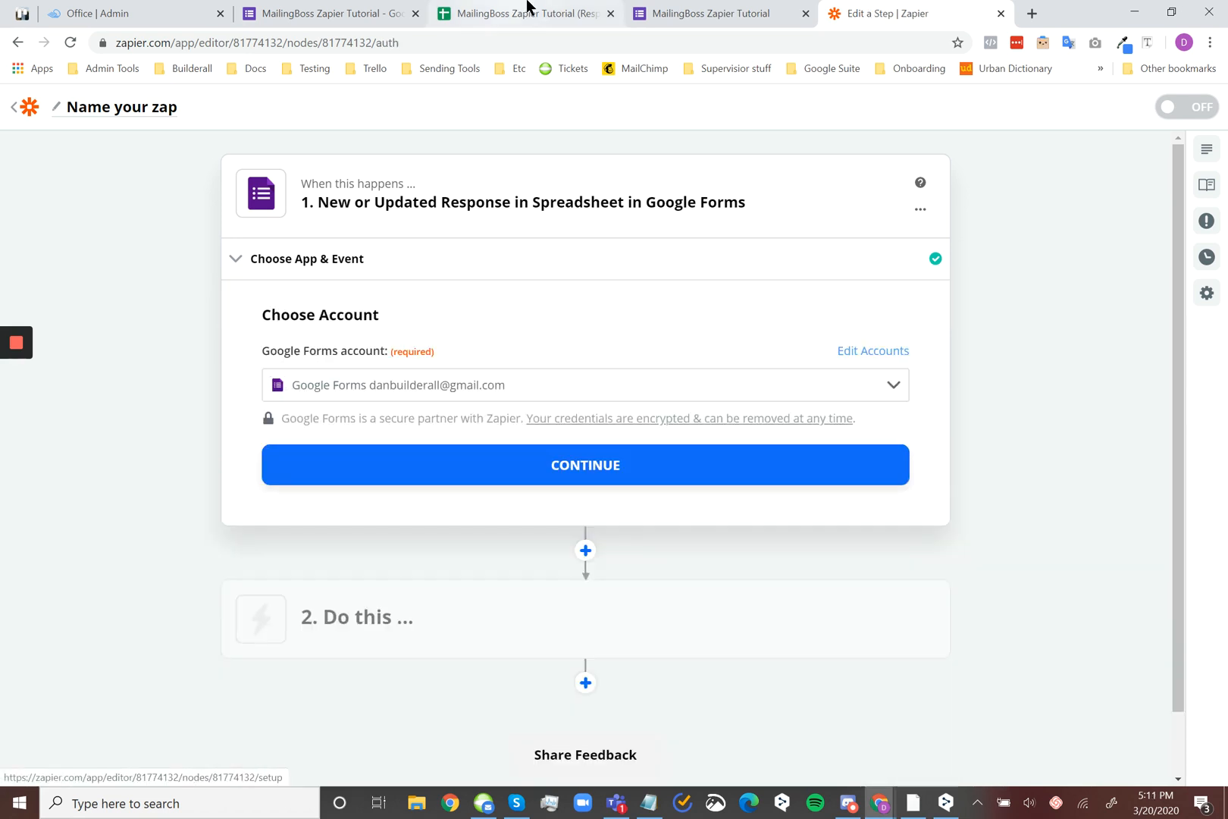
pyautogui.click(529, 11)
pyautogui.click(372, 13)
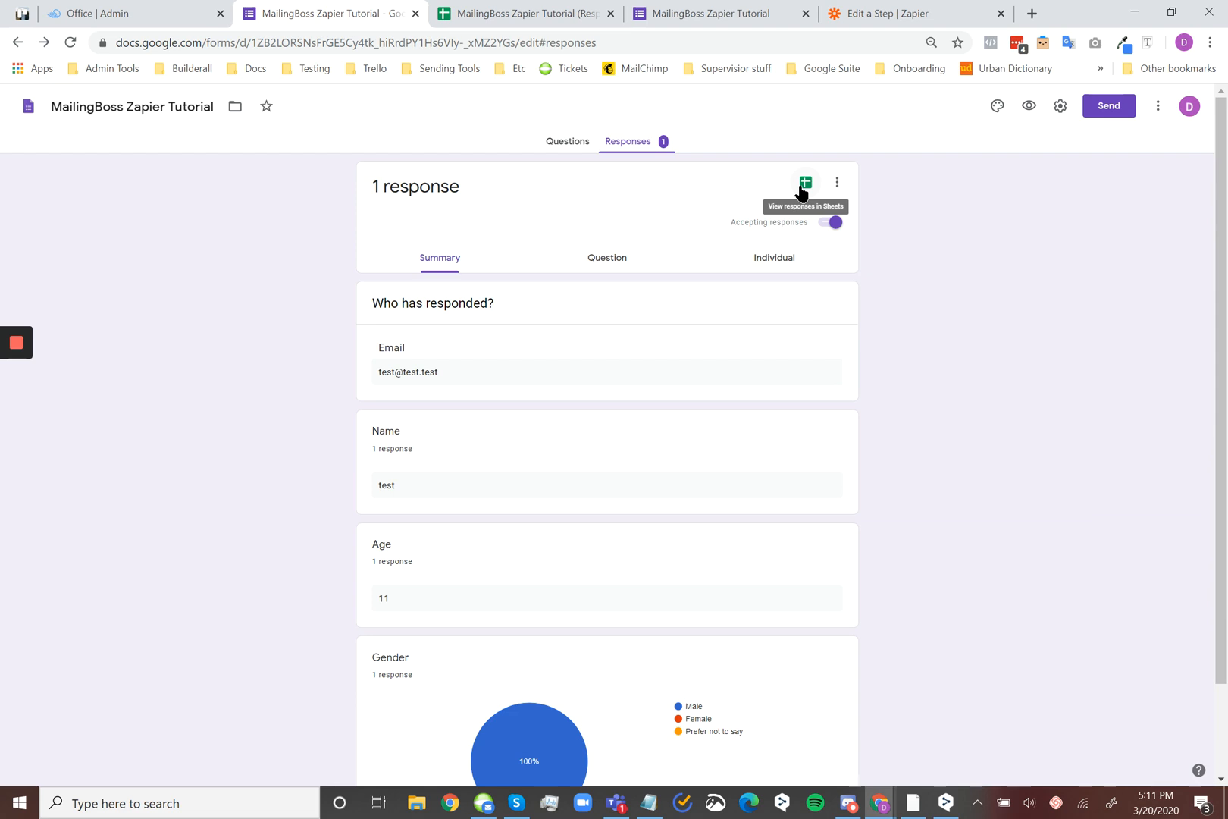
pyautogui.click(575, 9)
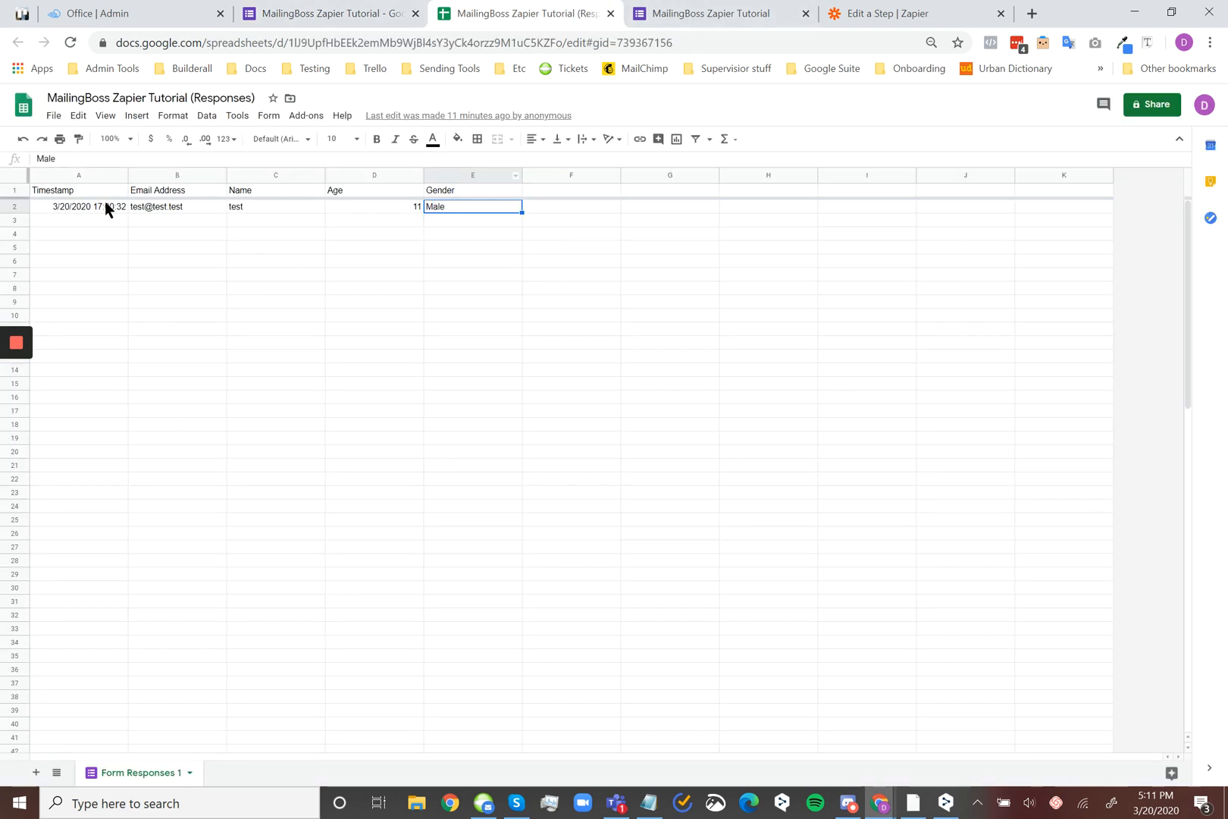
pyautogui.click(303, 9)
pyautogui.click(562, 9)
pyautogui.click(370, 10)
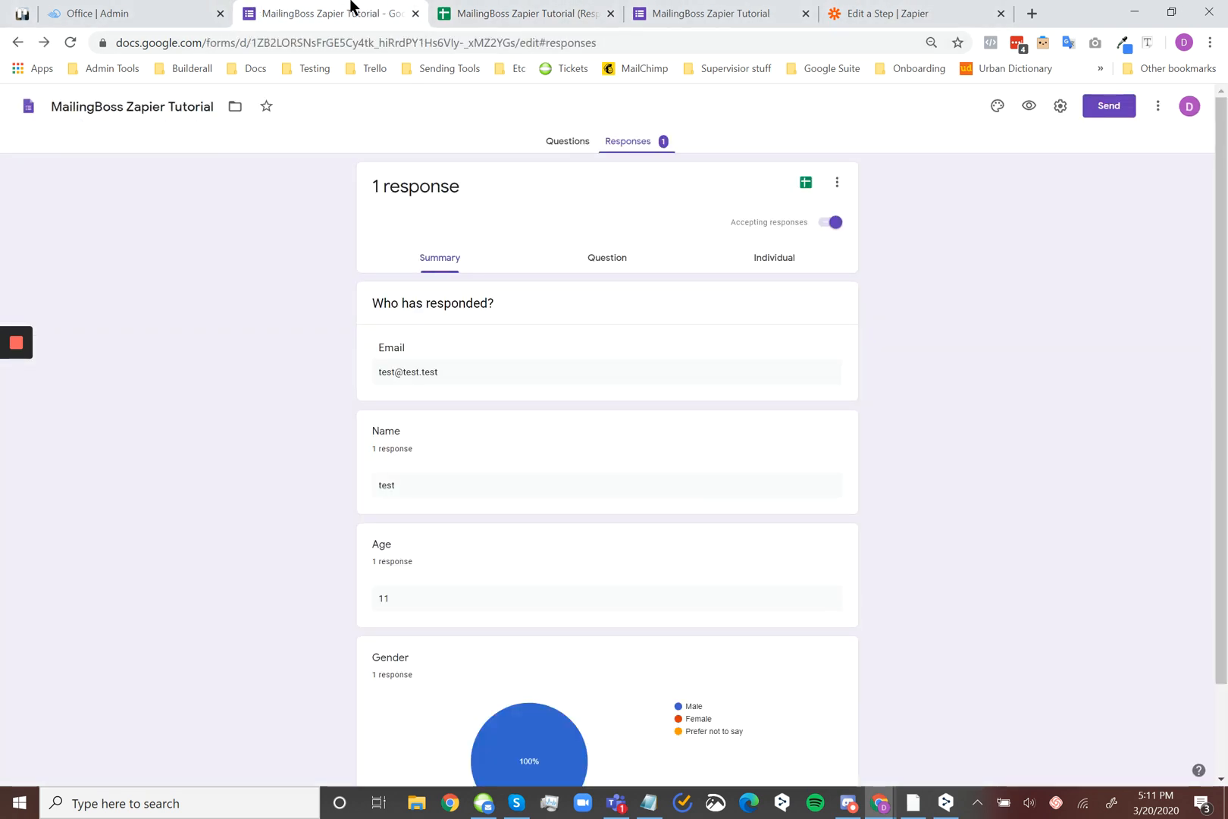
pyautogui.click(921, 9)
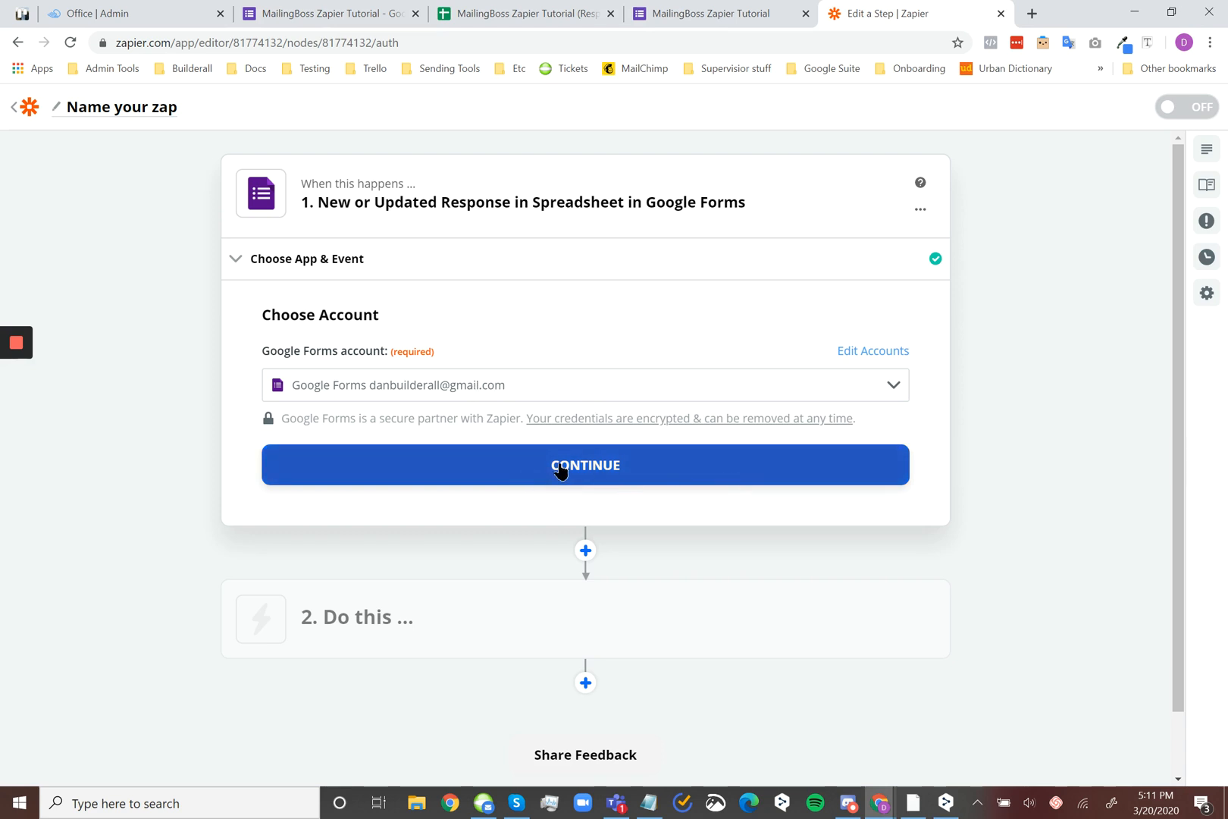
# Continue to the response settings and set the spreadsheet to MailingBoss Zapier Tutorial (Responses) and the worksheet to Form Responses 1
pyautogui.click(724, 466)
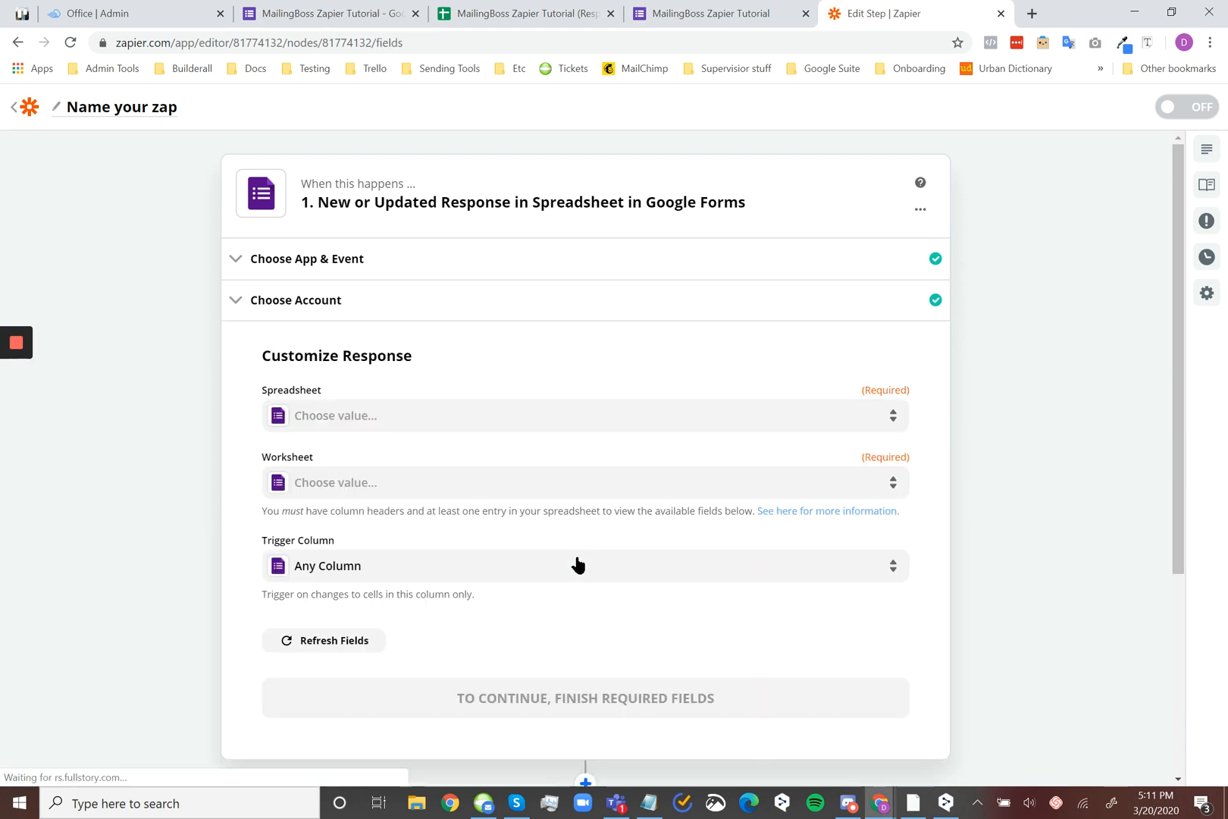
pyautogui.click(407, 424)
pyautogui.scroll(-1, 502, 492)
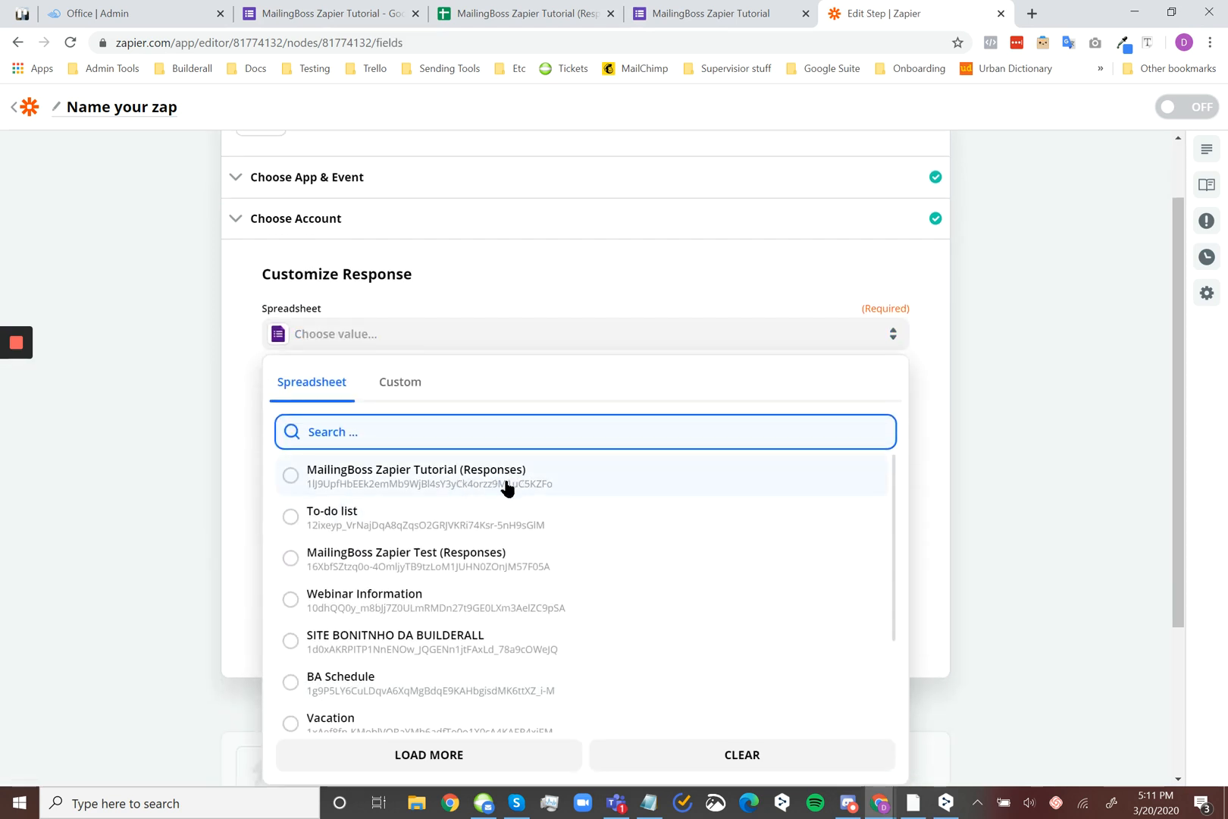
pyautogui.click(581, 485)
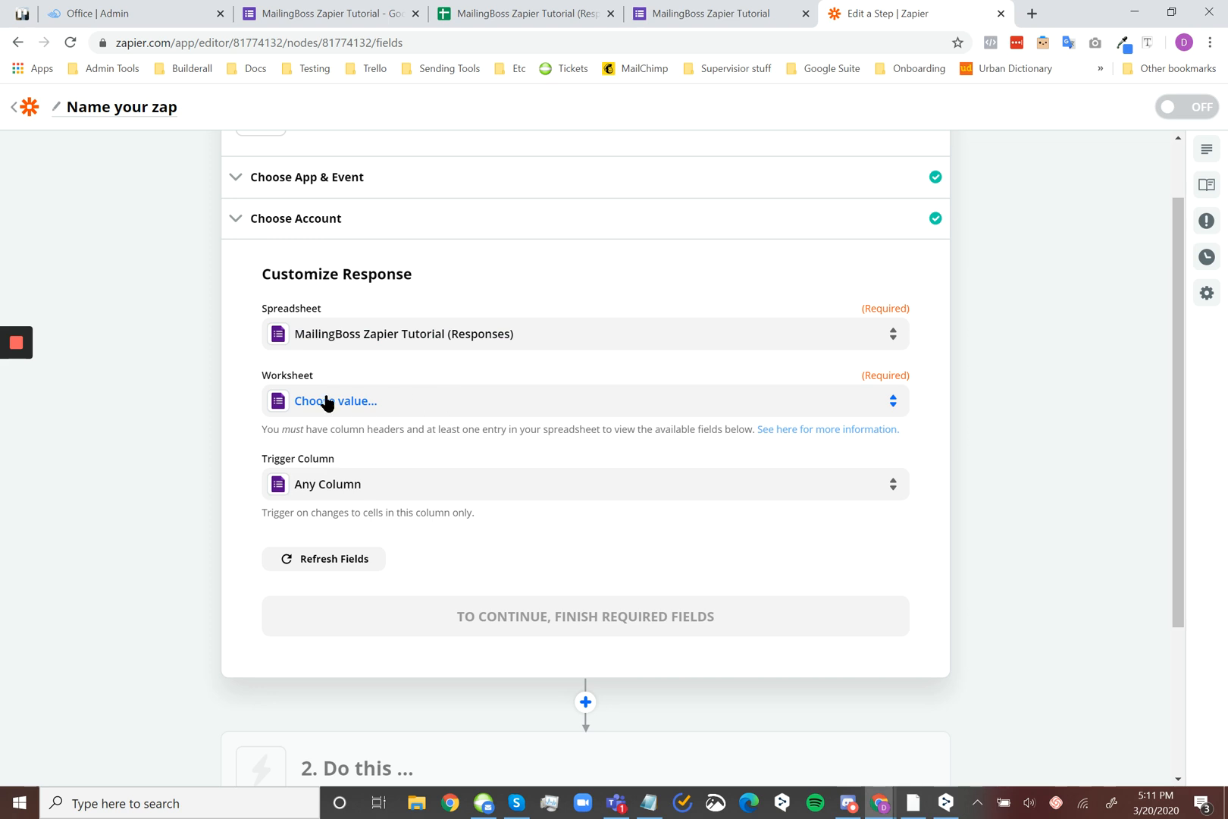
pyautogui.click(496, 398)
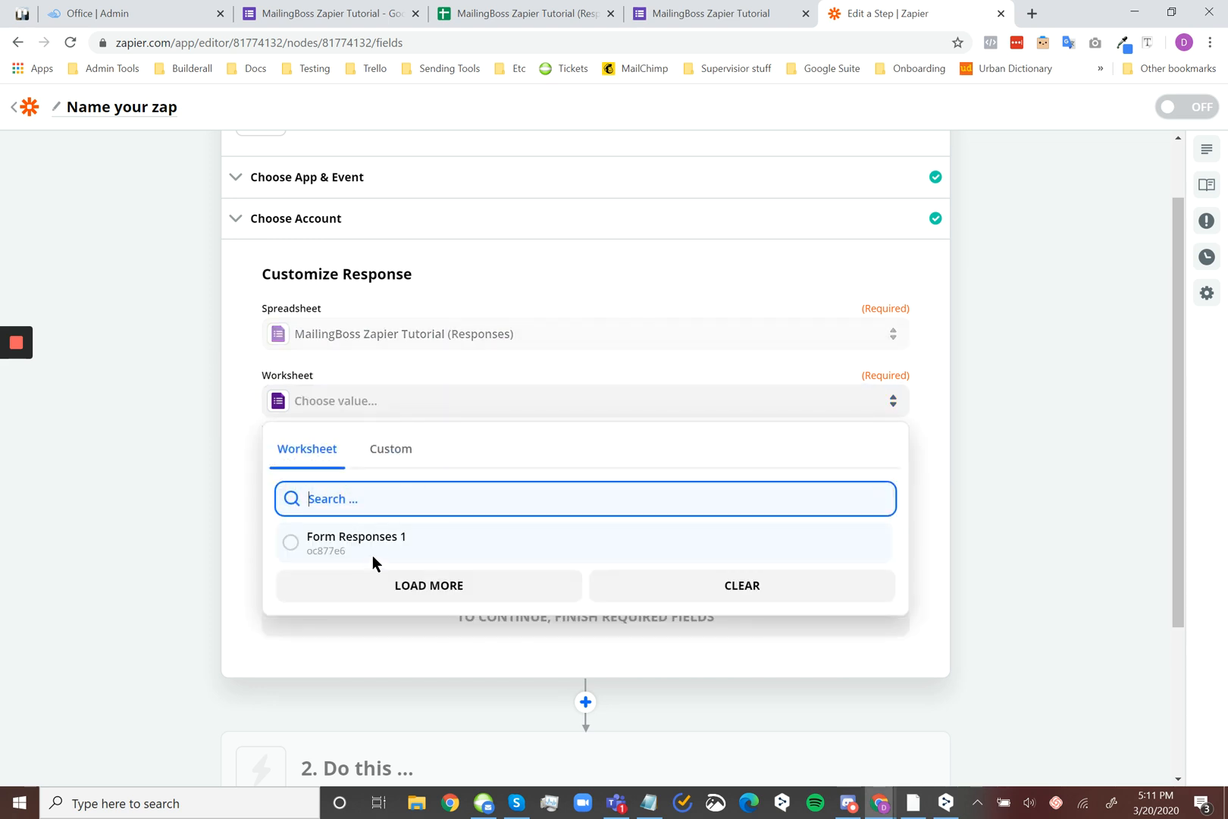
pyautogui.click(444, 543)
# Check the live form's questions against the response sheet's column headings and return to Zapier
pyautogui.click(684, 13)
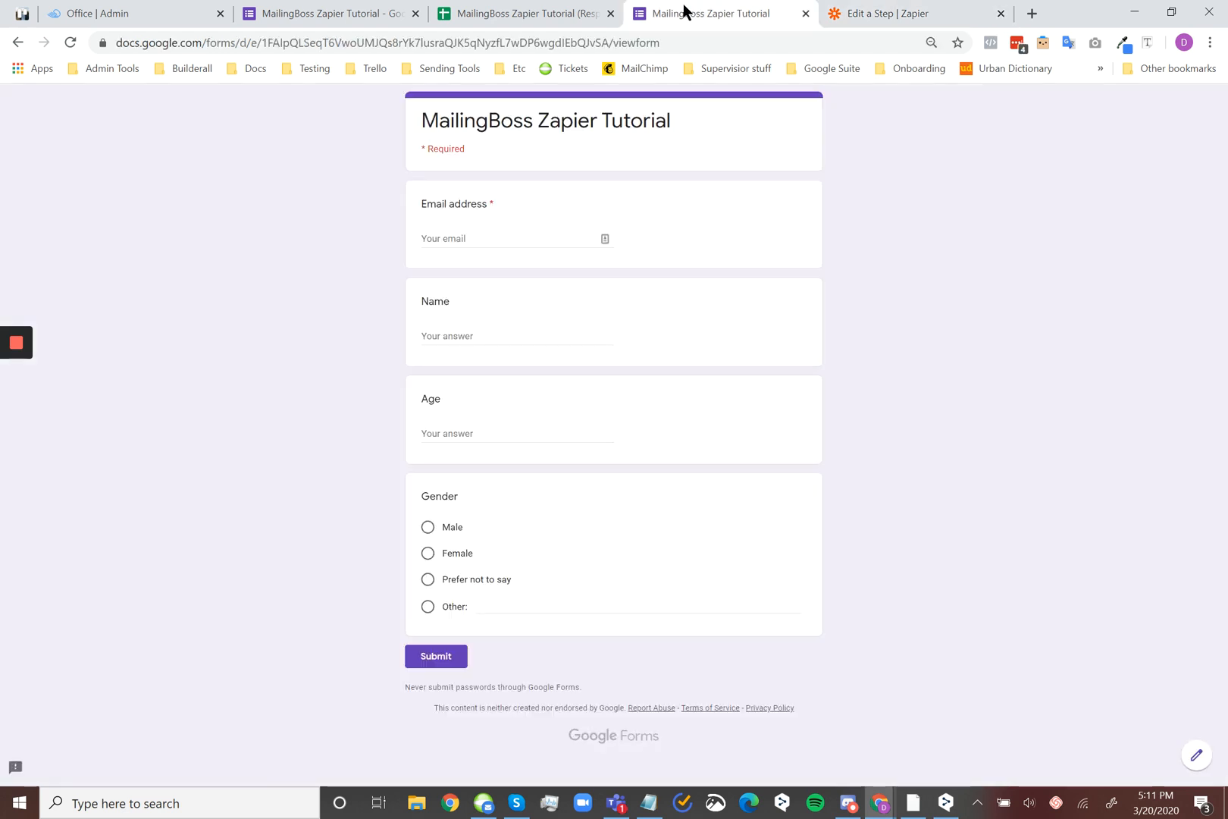
pyautogui.click(493, 11)
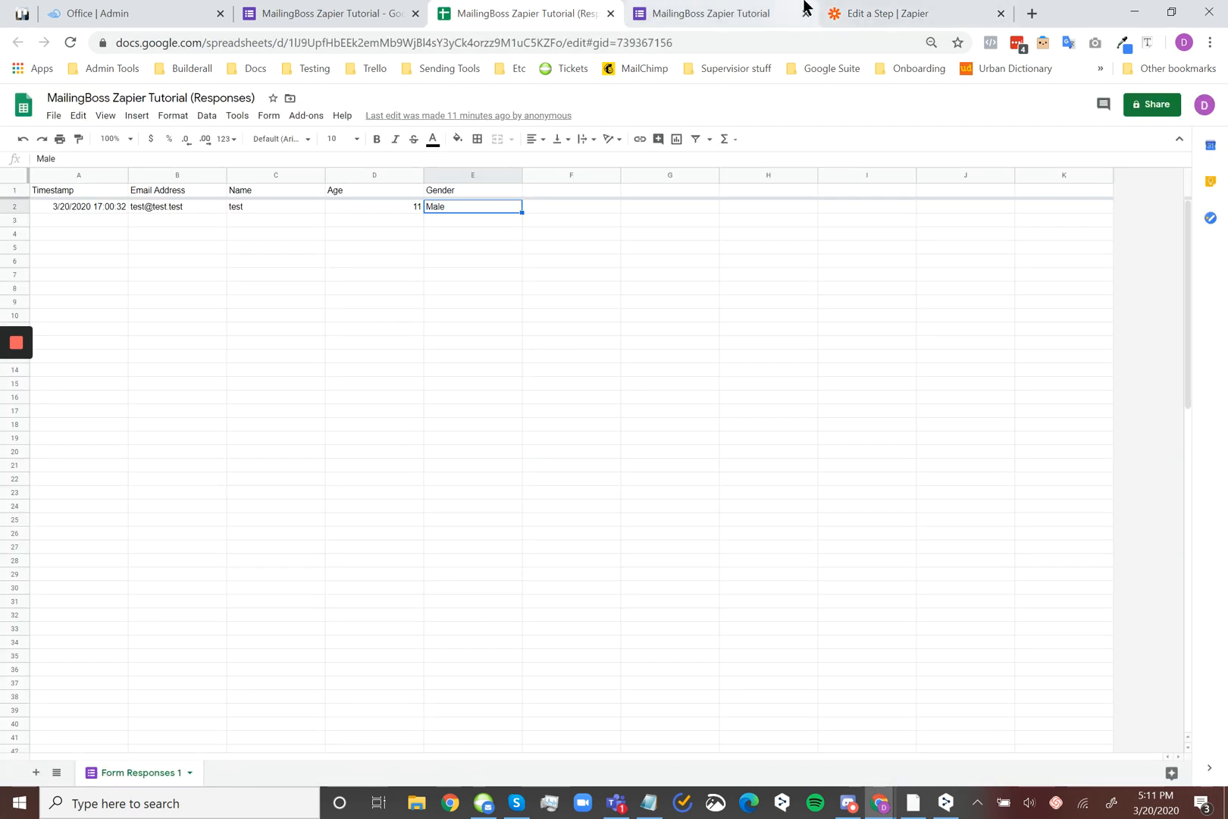
pyautogui.click(838, 13)
# Review the available trigger columns, keep Any Column selected and continue to the trigger test
pyautogui.scroll(1, 548, 534)
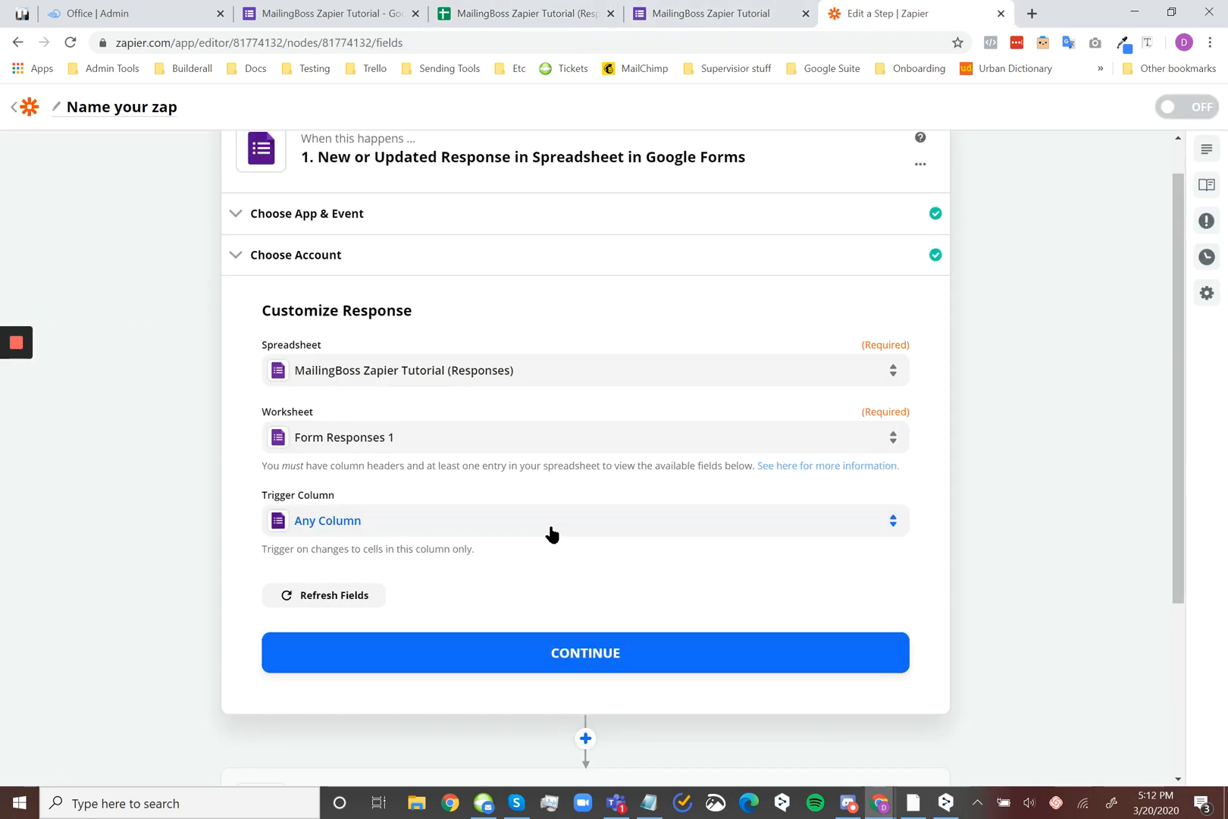
pyautogui.click(551, 528)
pyautogui.scroll(-3, 628, 482)
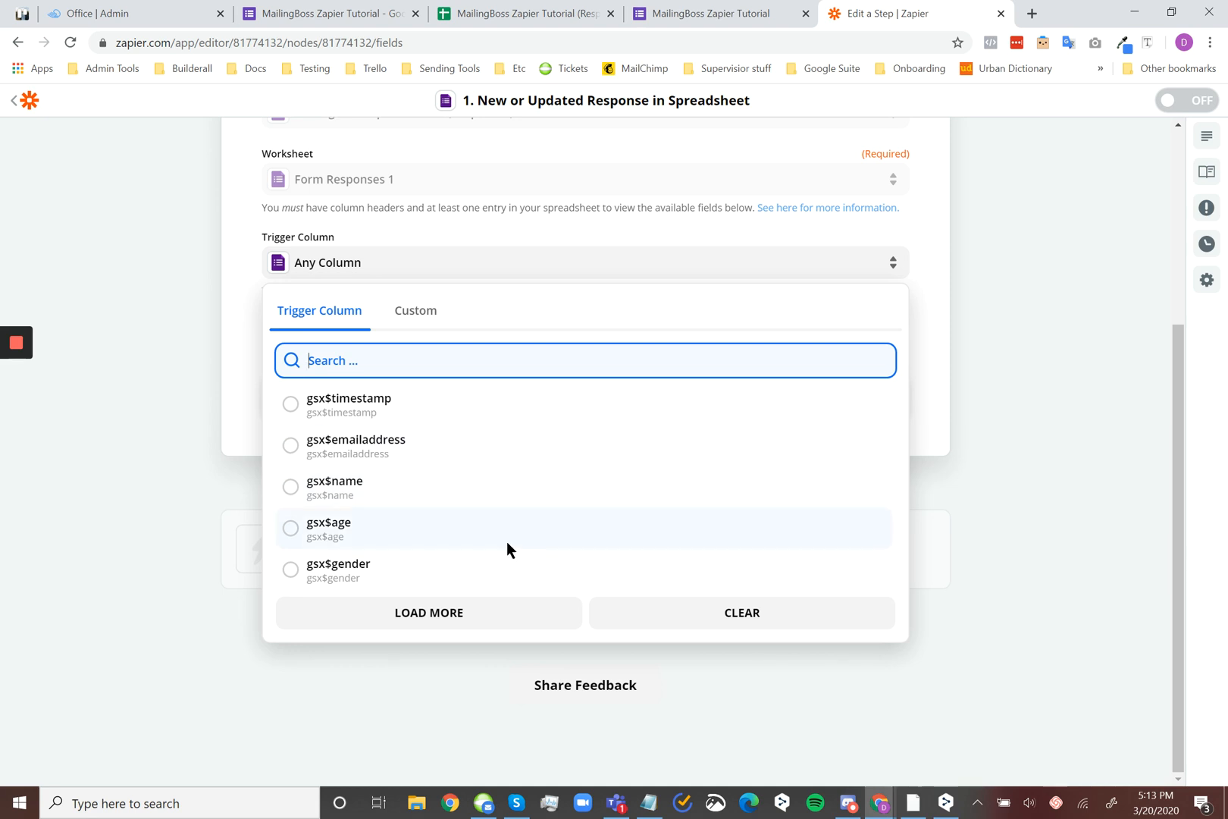
pyautogui.click(809, 271)
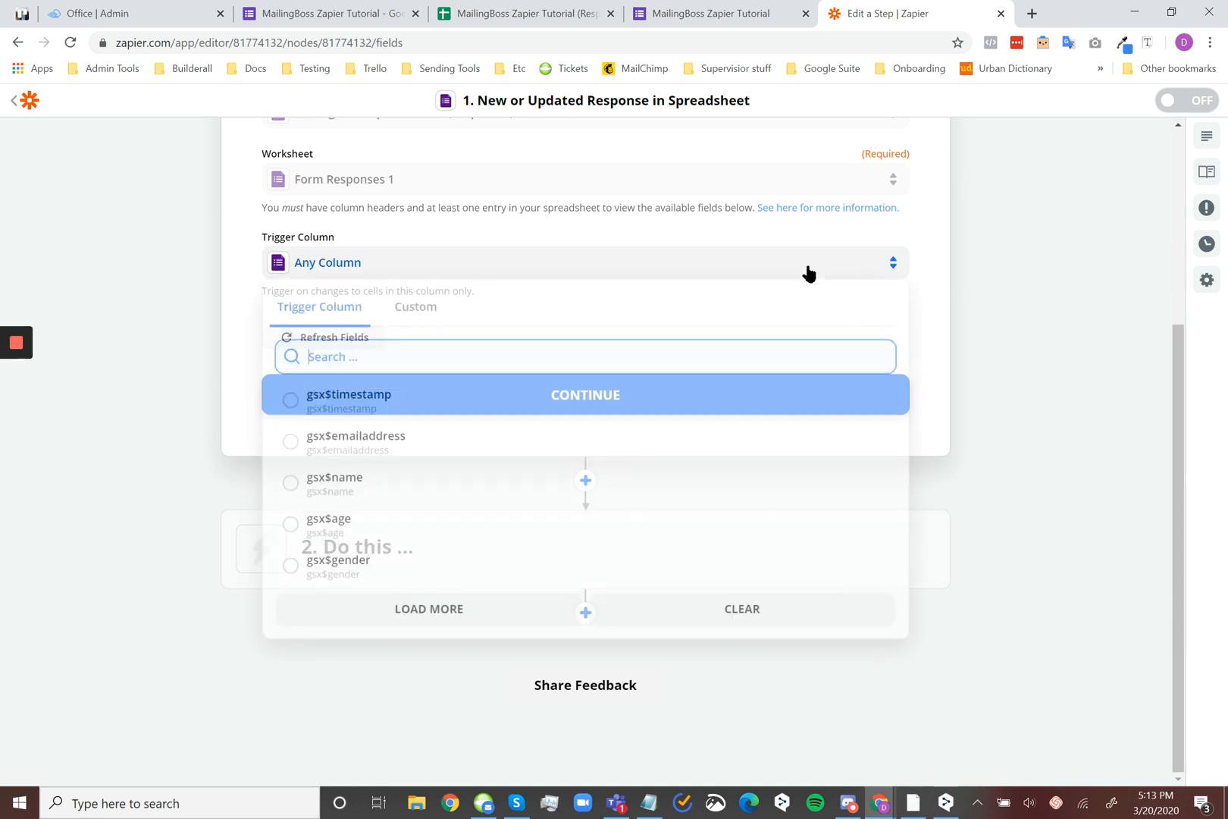
pyautogui.click(906, 266)
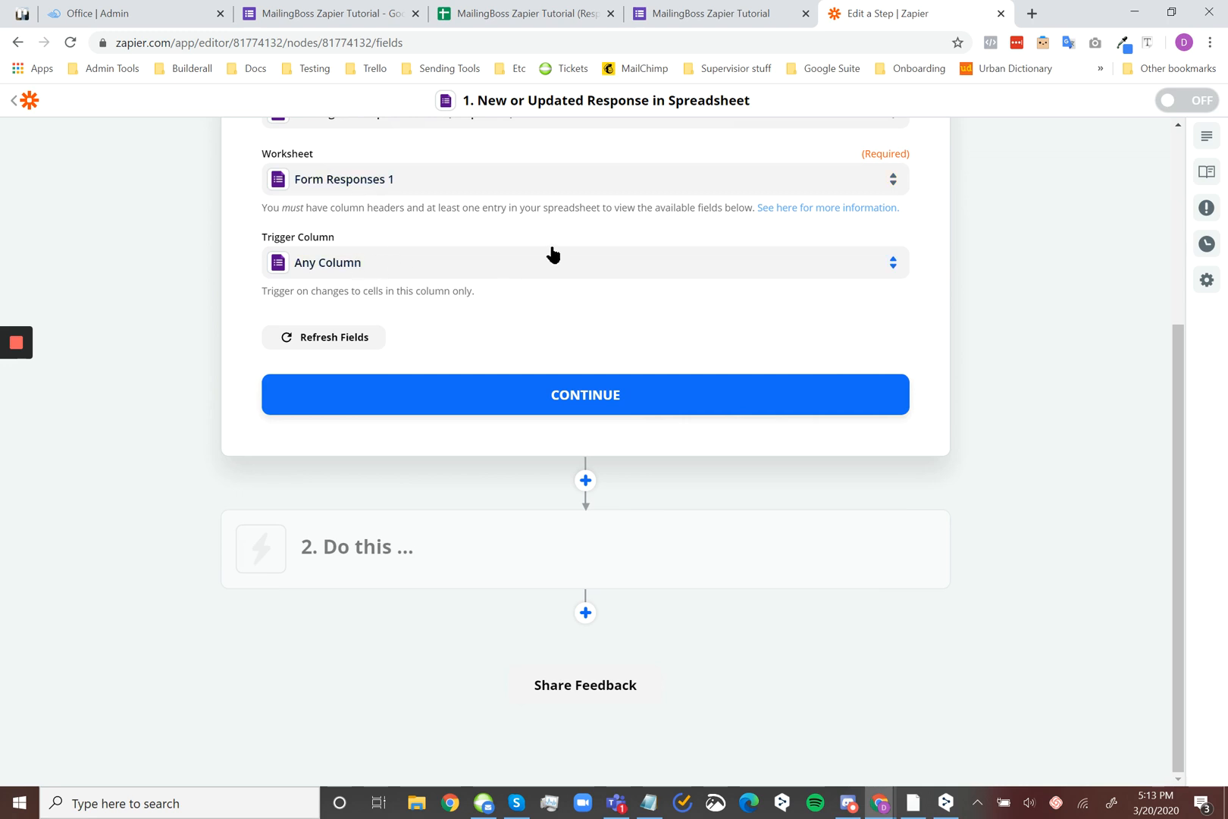
pyautogui.click(696, 400)
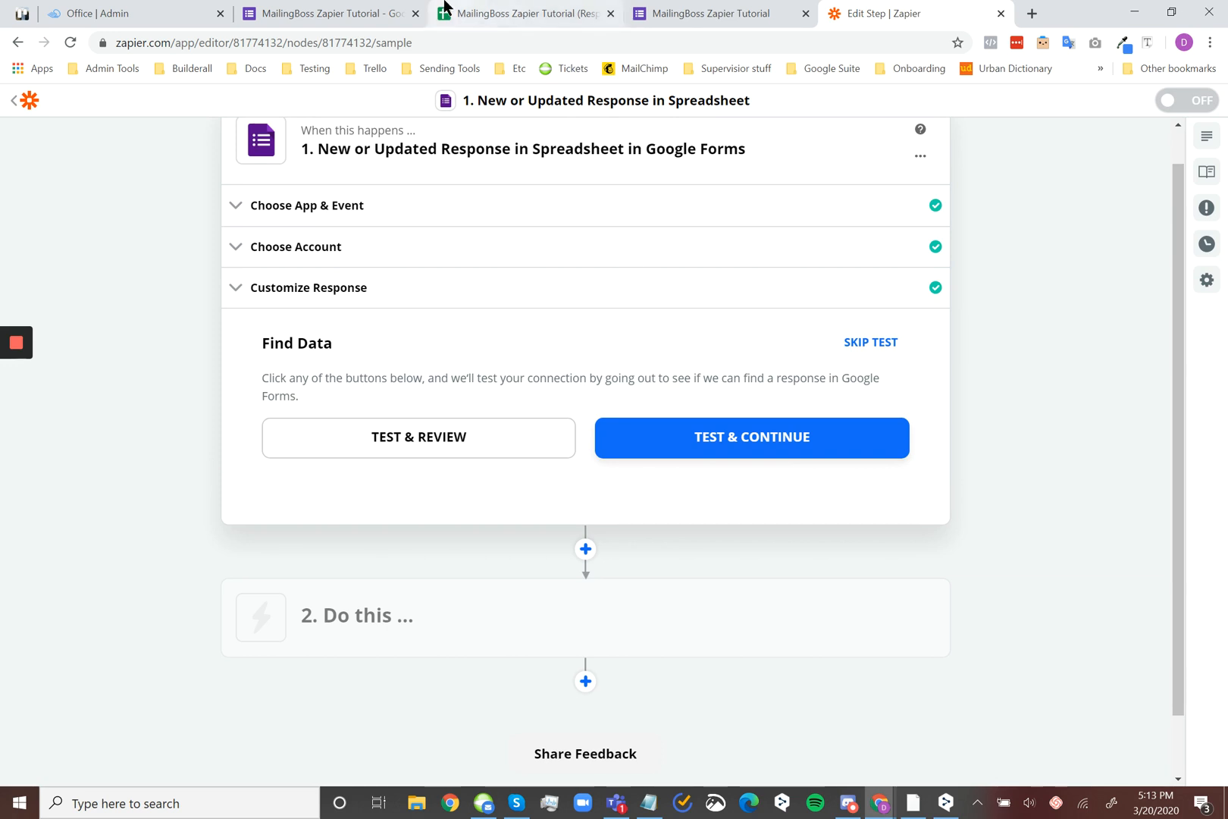
# Check the sample response in B2:E2 of the responses spreadsheet, and run the Zap's trigger test to continue to the action
pyautogui.click(487, 13)
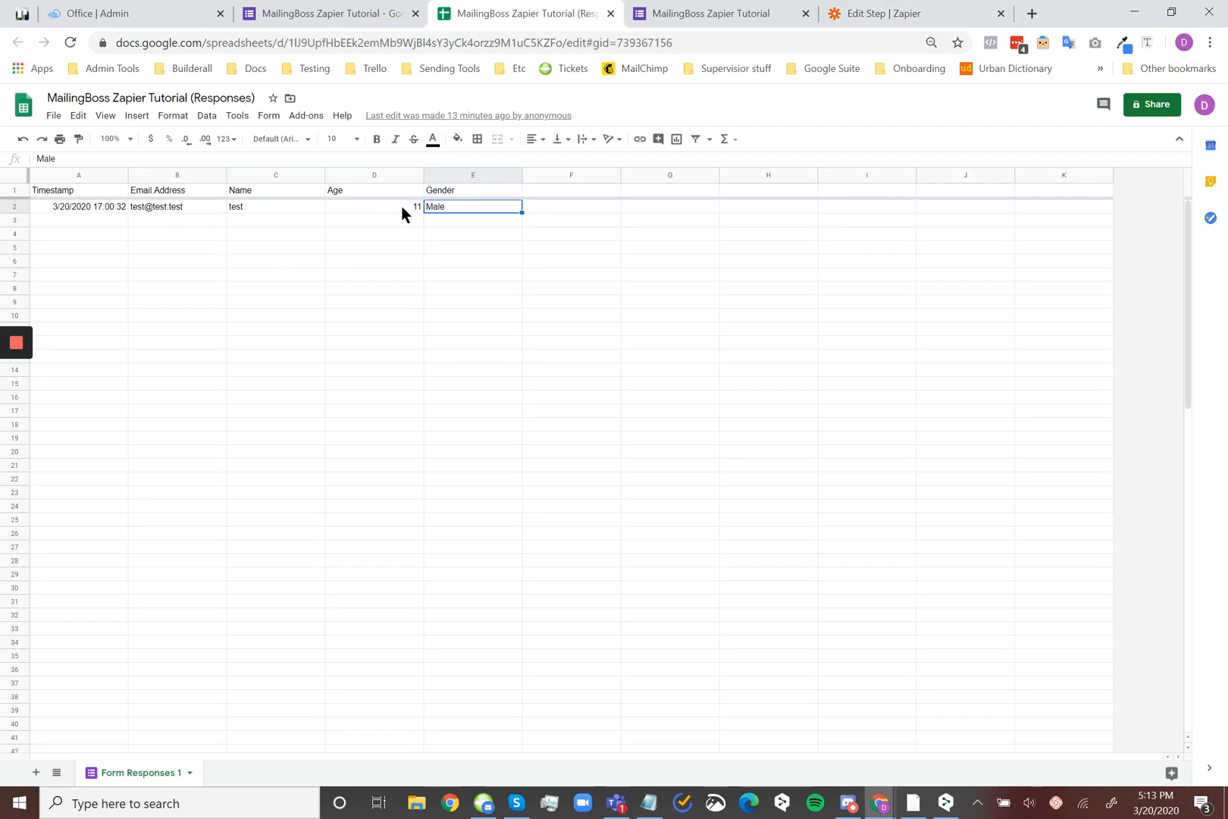
pyautogui.moveTo(160, 206); pyautogui.dragTo(496, 211)
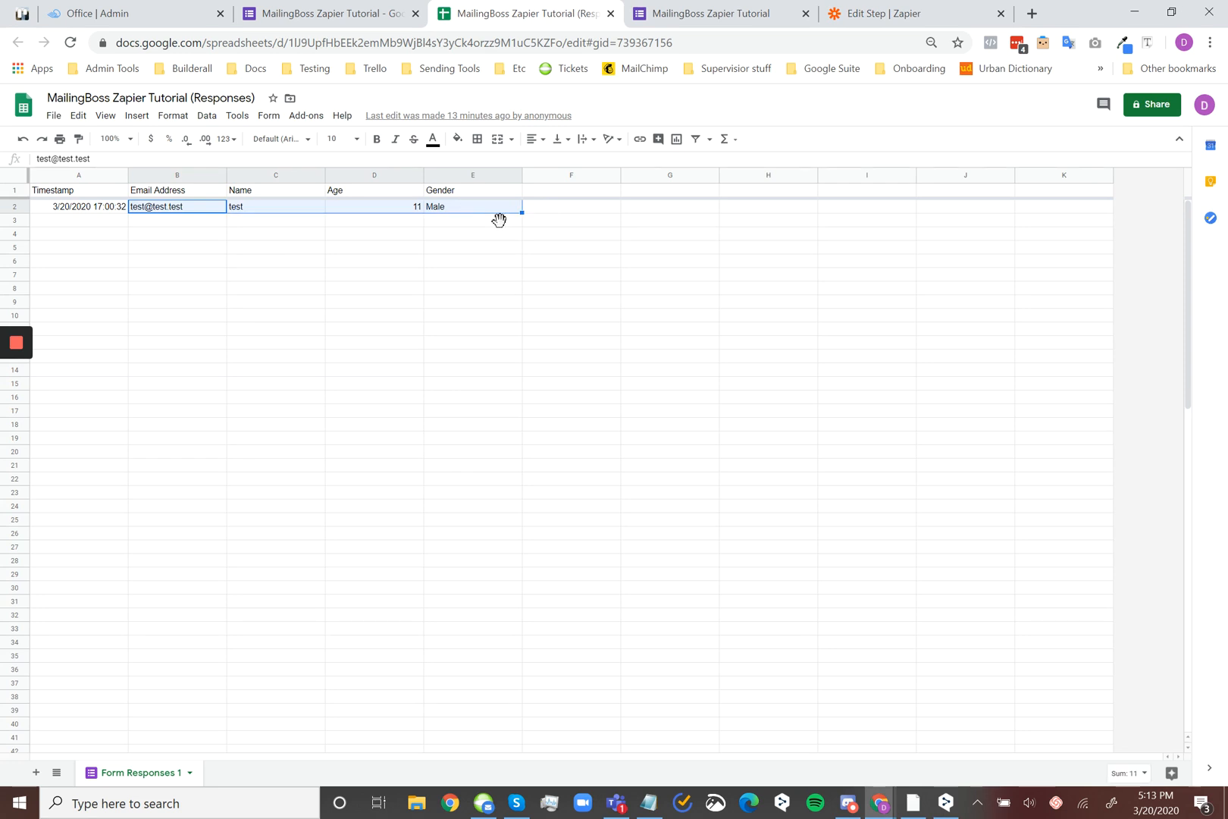
pyautogui.click(953, 9)
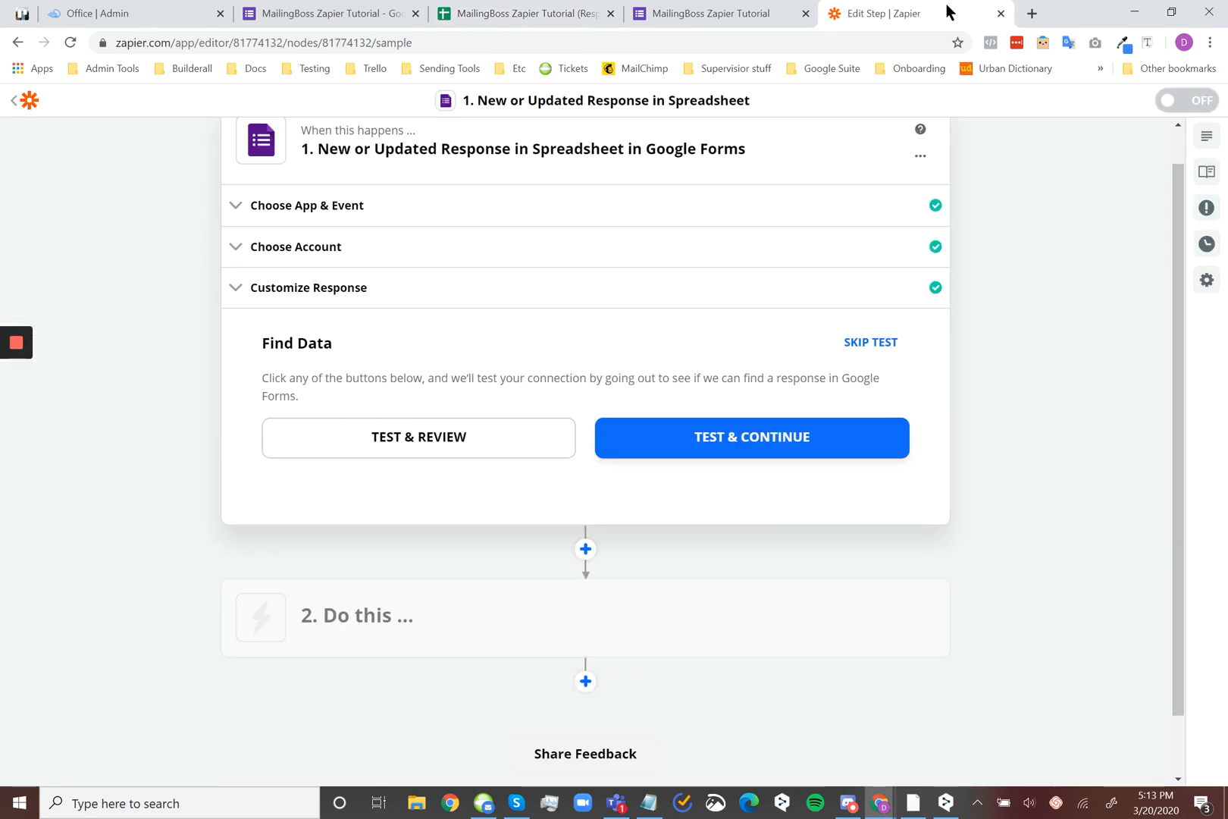
pyautogui.click(726, 433)
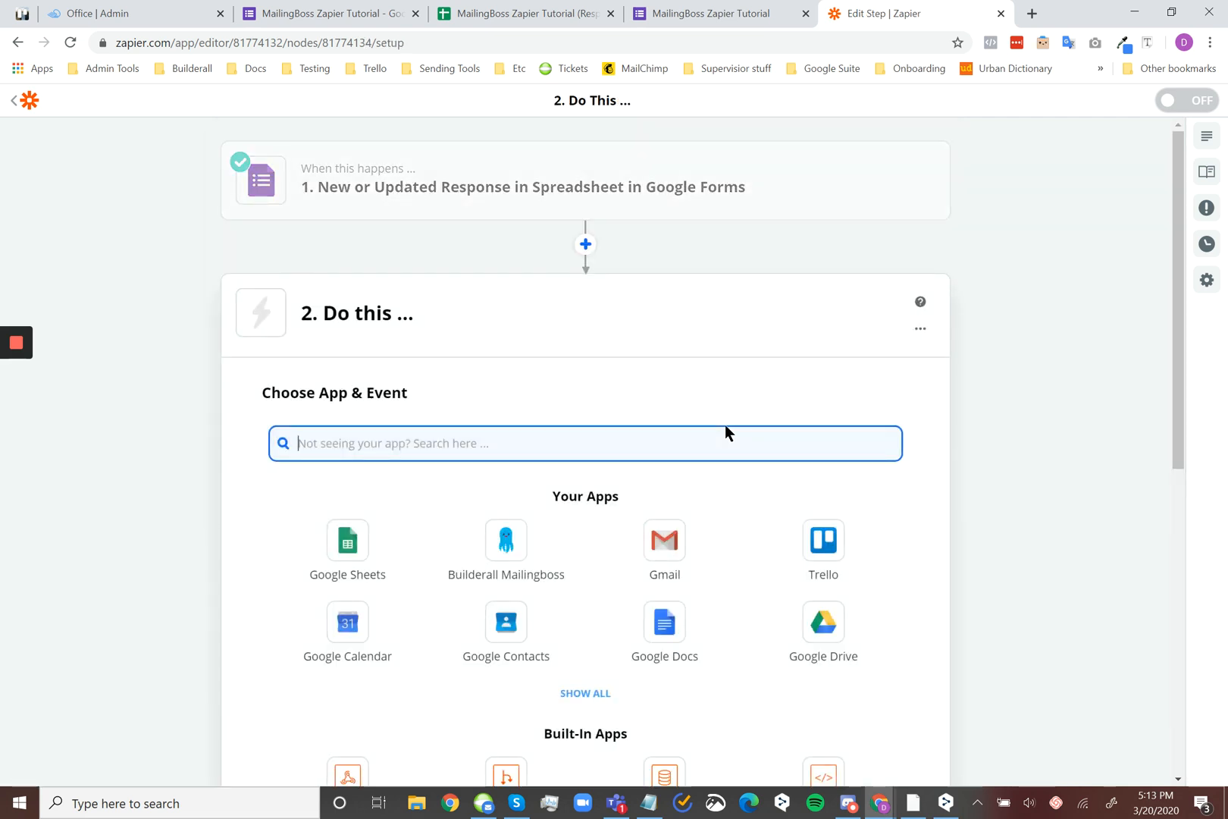
# Look over the live MailingBoss Zapier Tutorial form's questions as the source of the lead data
pyautogui.click(658, 11)
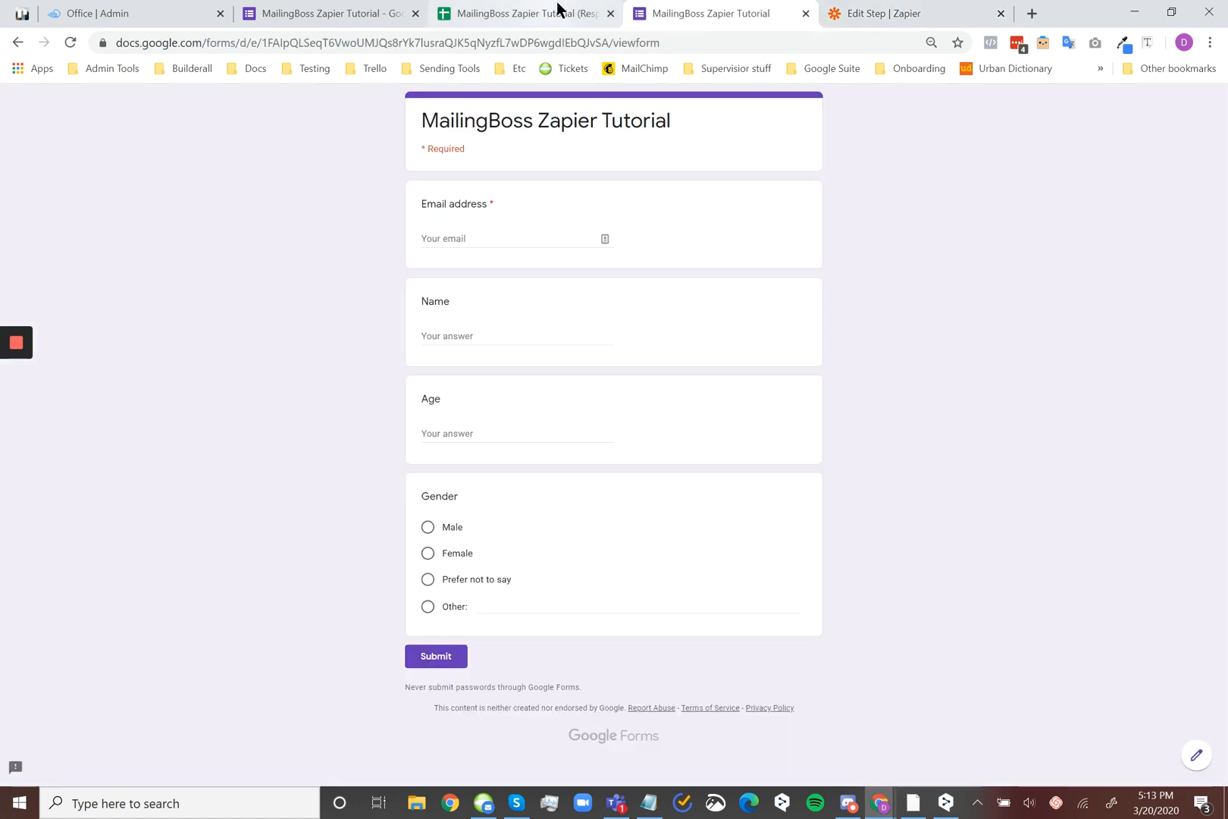
pyautogui.click(900, 9)
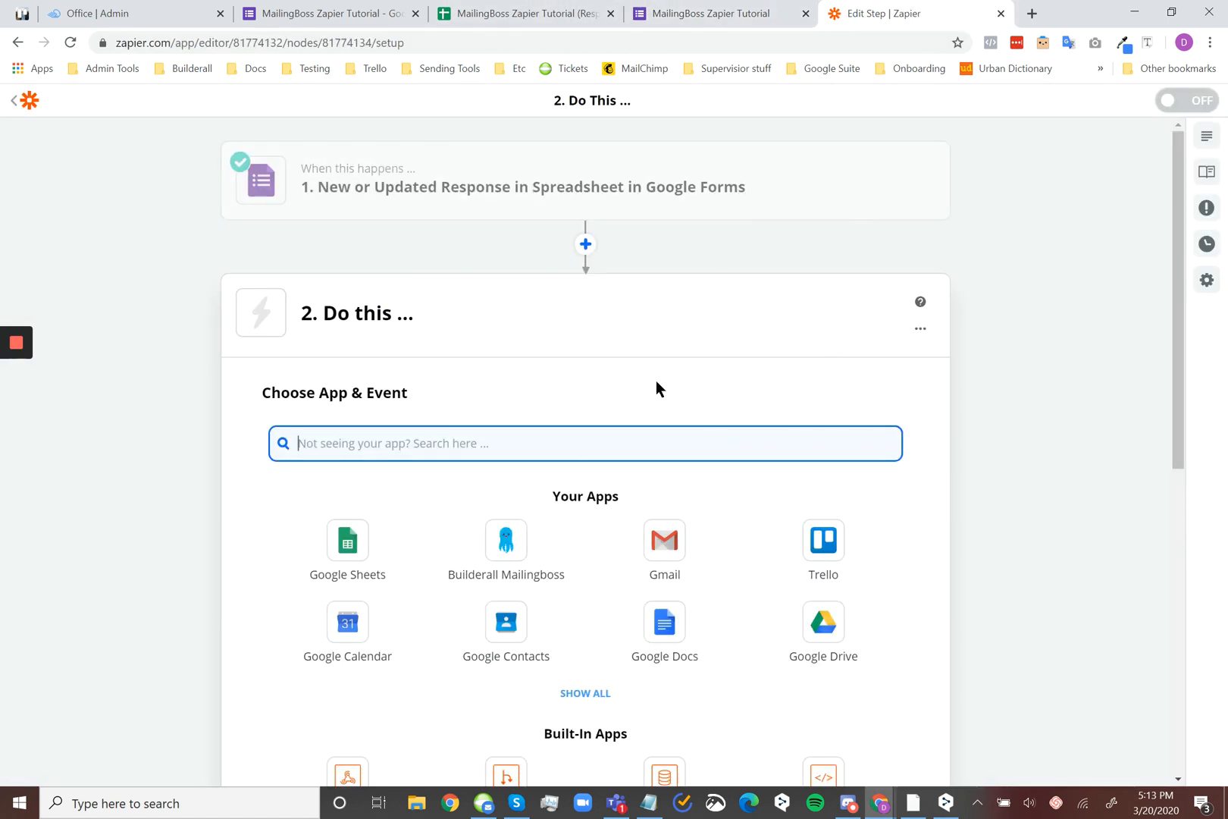
pyautogui.click(657, 9)
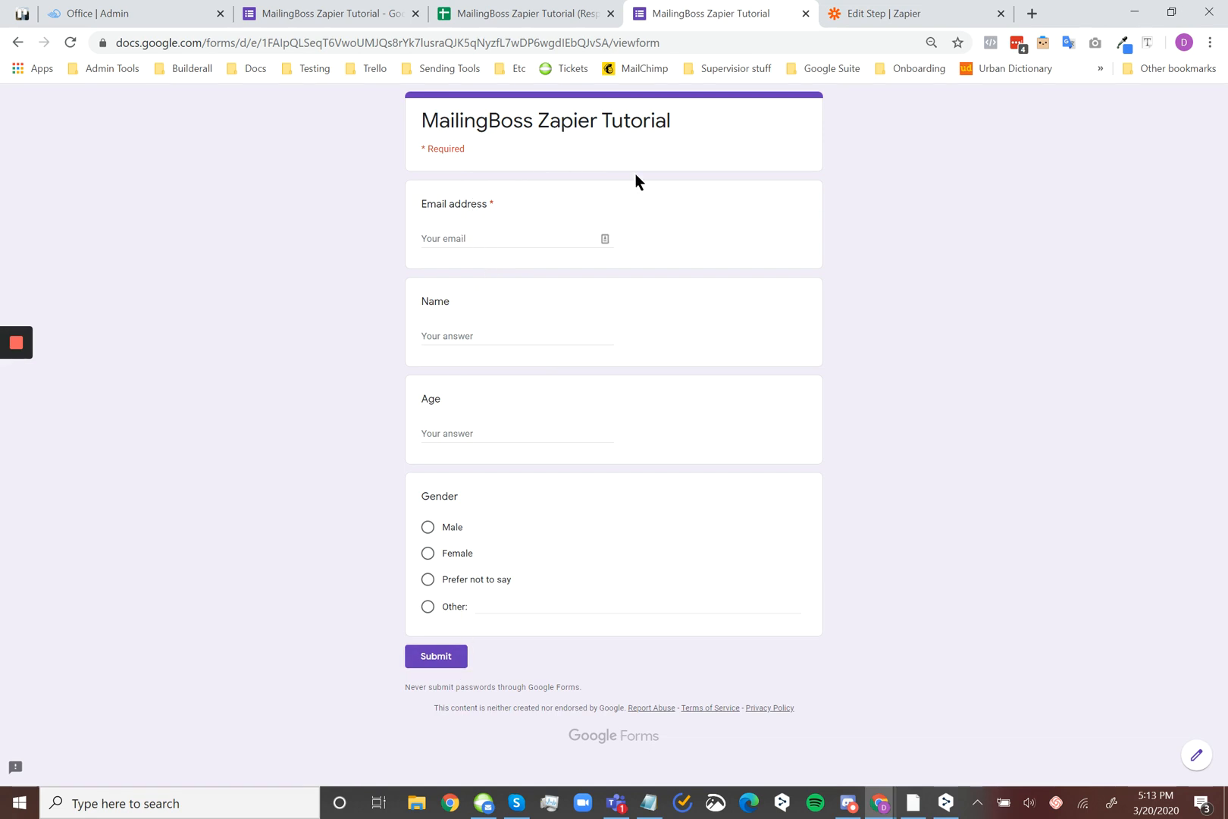
# Switch back to Zapier, search the action apps for "mailing" and choose Builderall Mailingboss
pyautogui.click(842, 8)
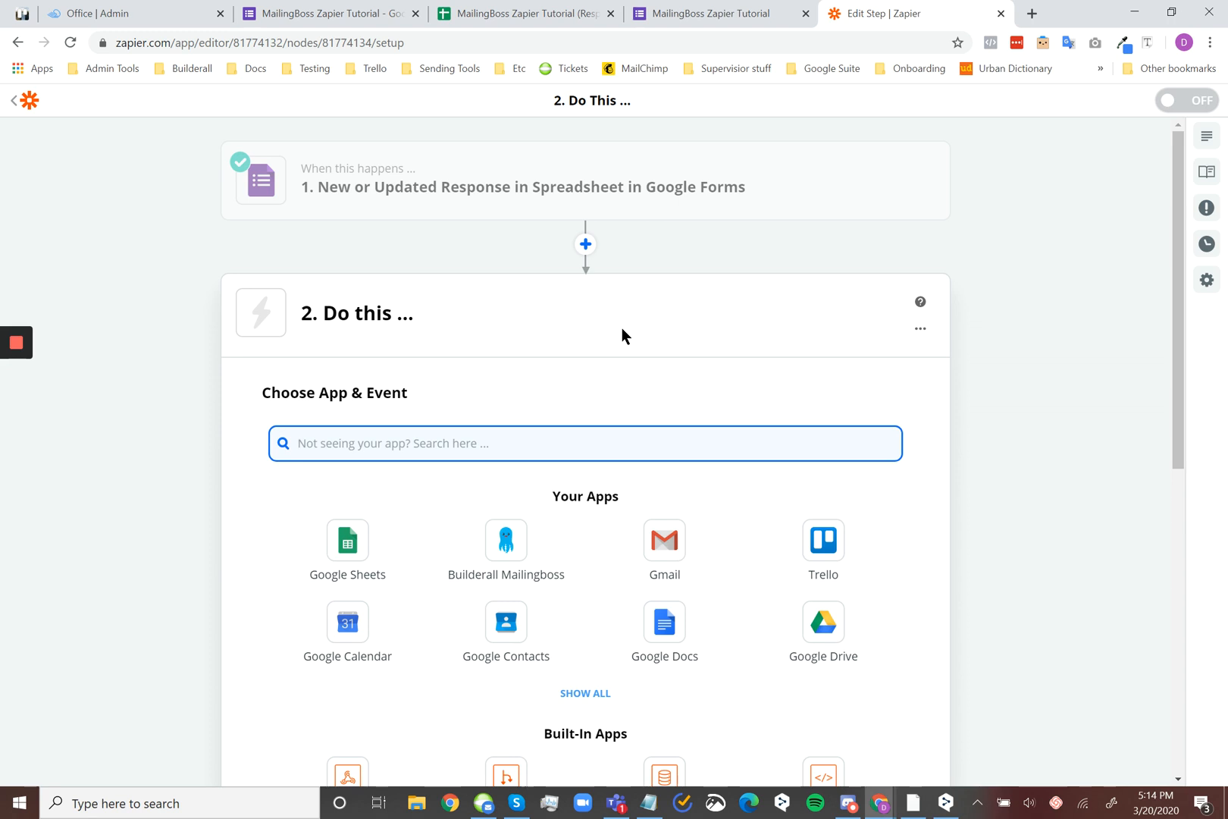
pyautogui.write('mailing')
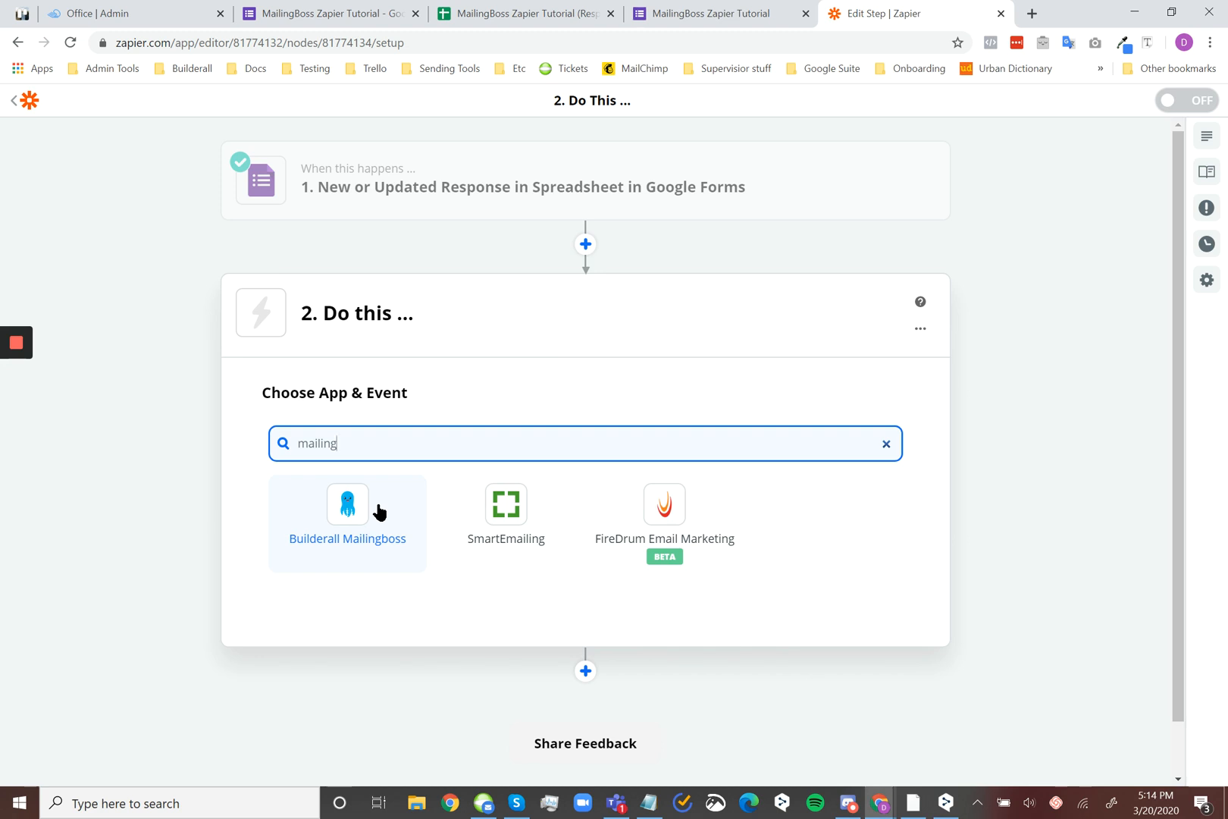
pyautogui.click(350, 512)
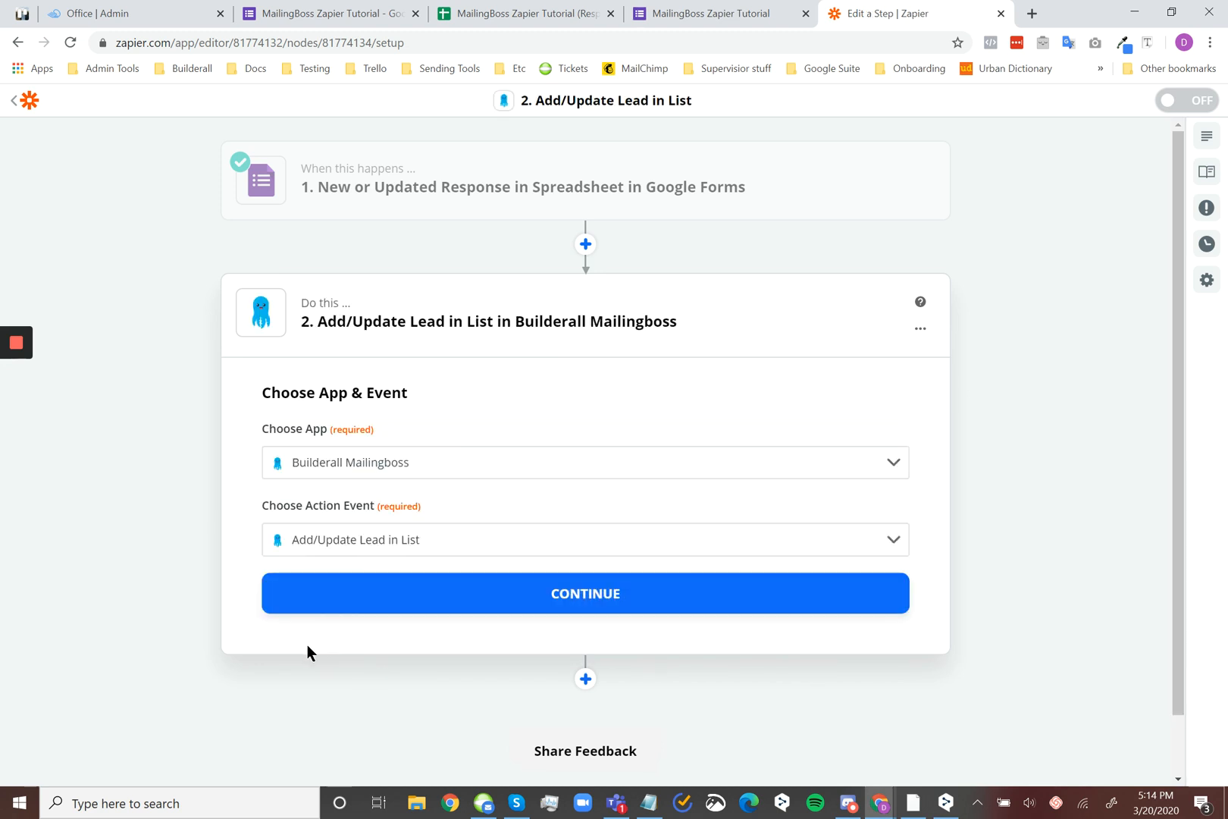
# Choose Add/Update Lead in List as the Mailingboss action event and continue to the account selection
pyautogui.click(369, 539)
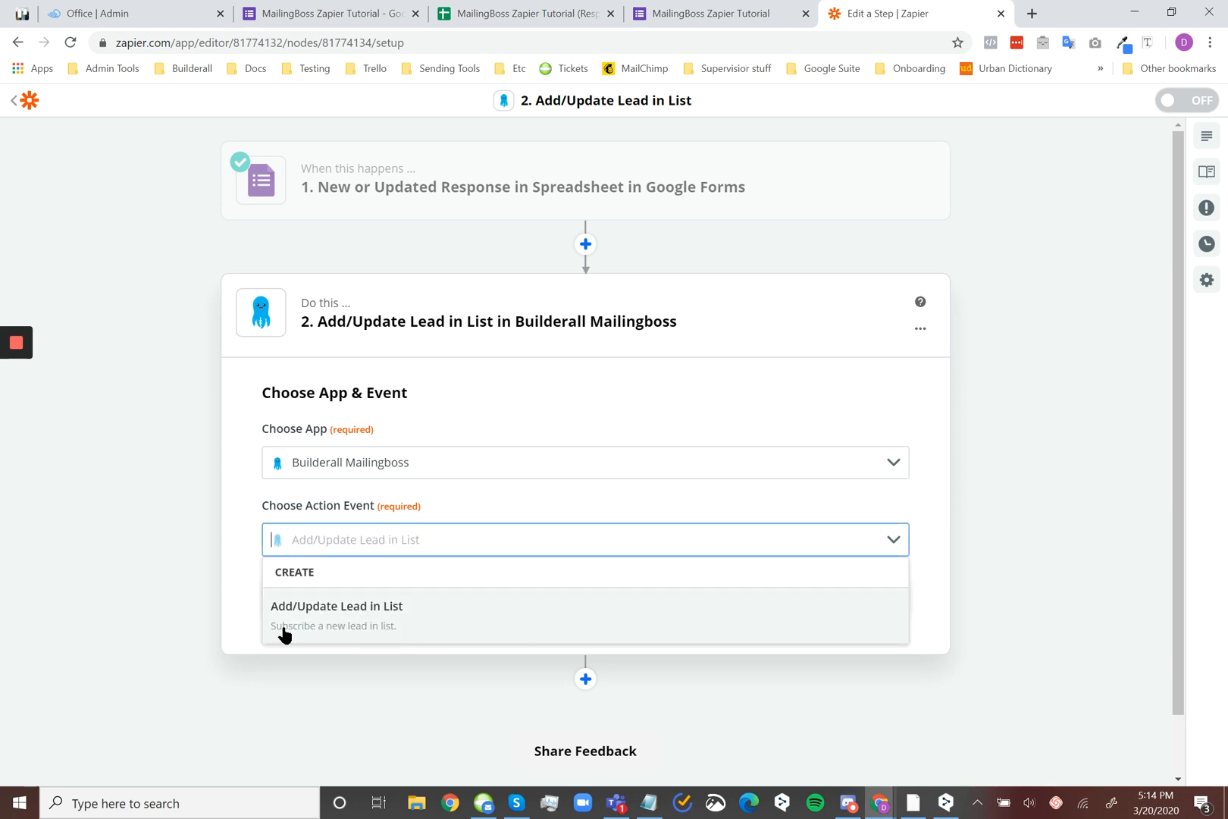
pyautogui.click(508, 619)
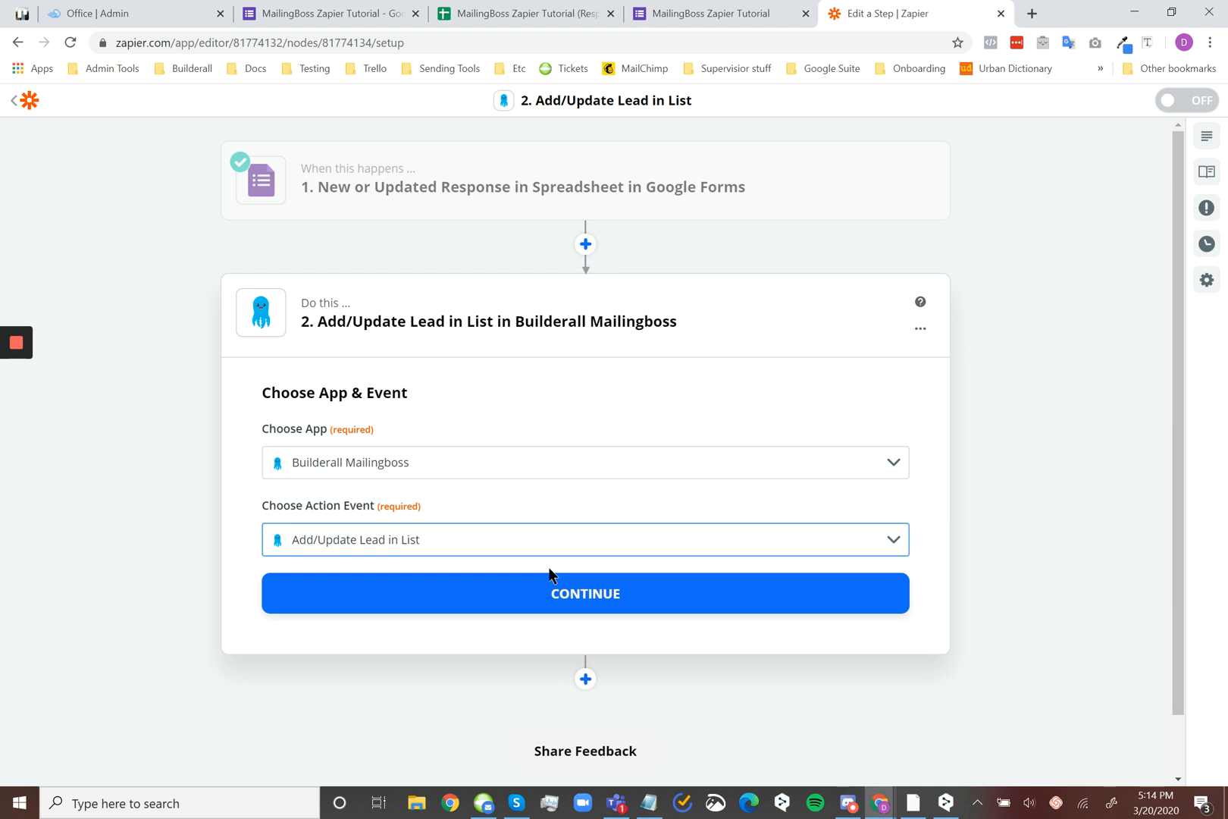
pyautogui.click(578, 589)
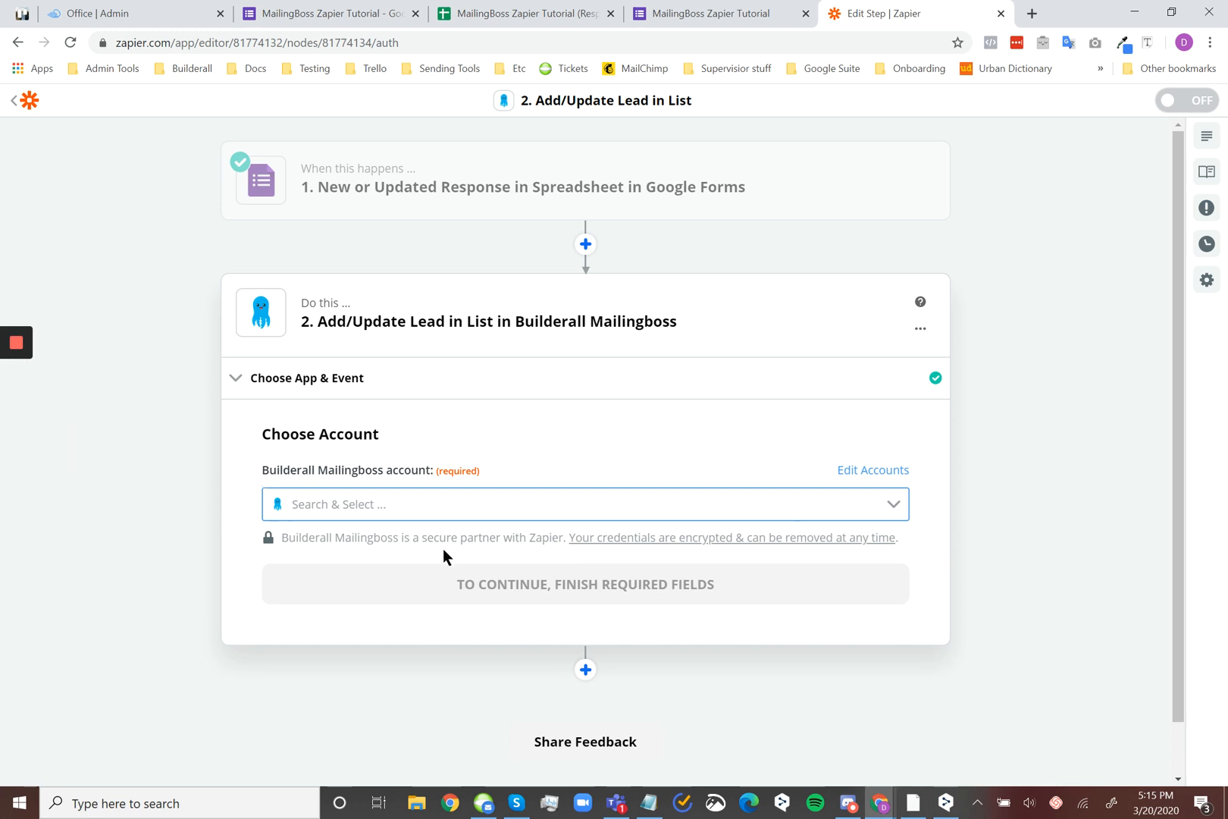
# Open the account management page, search the connectable apps for "mailingbo" and start connecting a new Builderall Mailingboss account
pyautogui.click(874, 475)
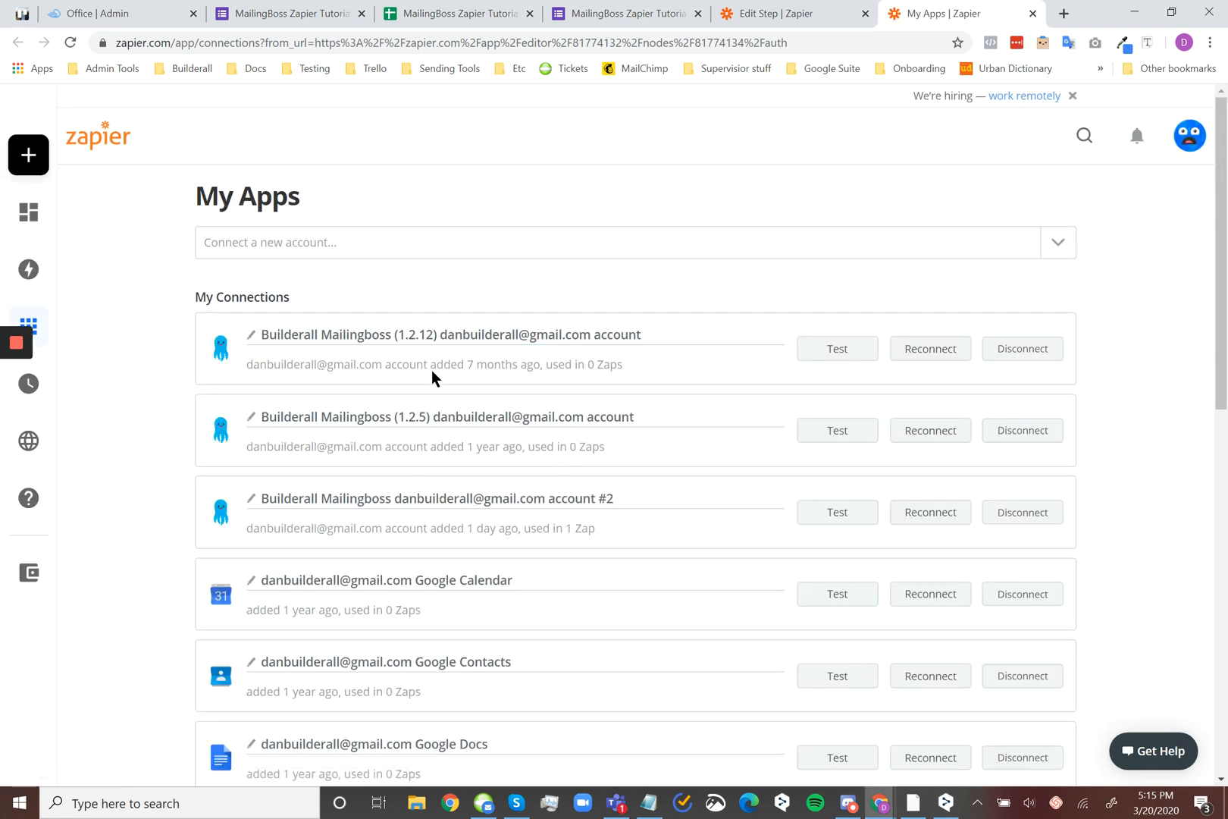
pyautogui.click(432, 260)
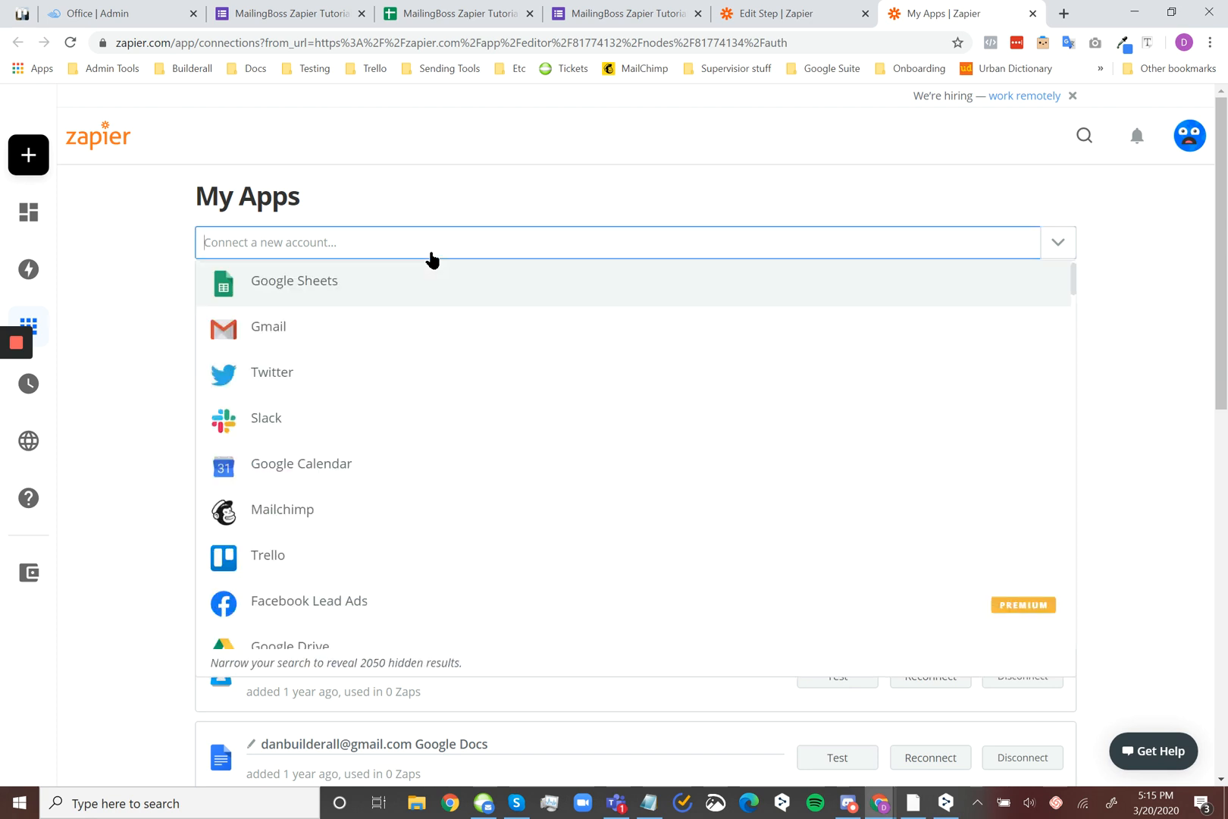
pyautogui.write('mailingbo')
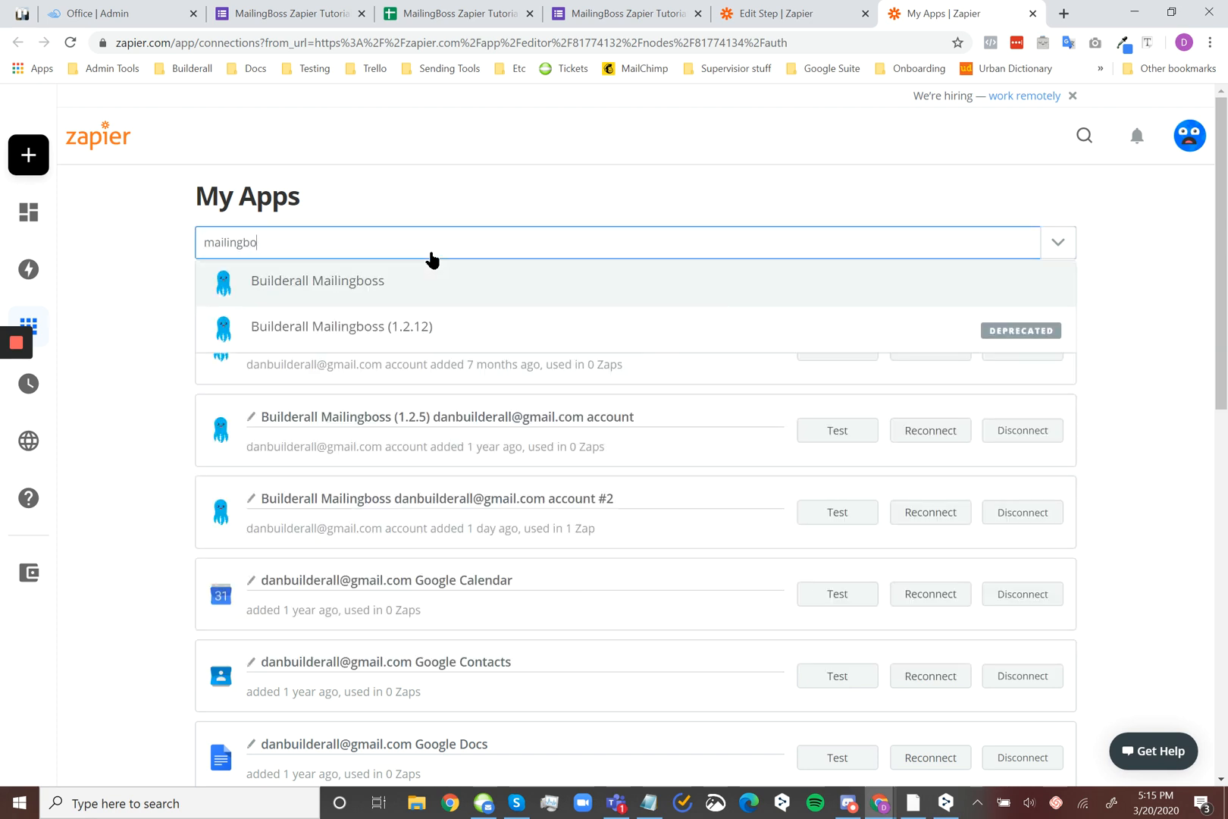
pyautogui.click(454, 279)
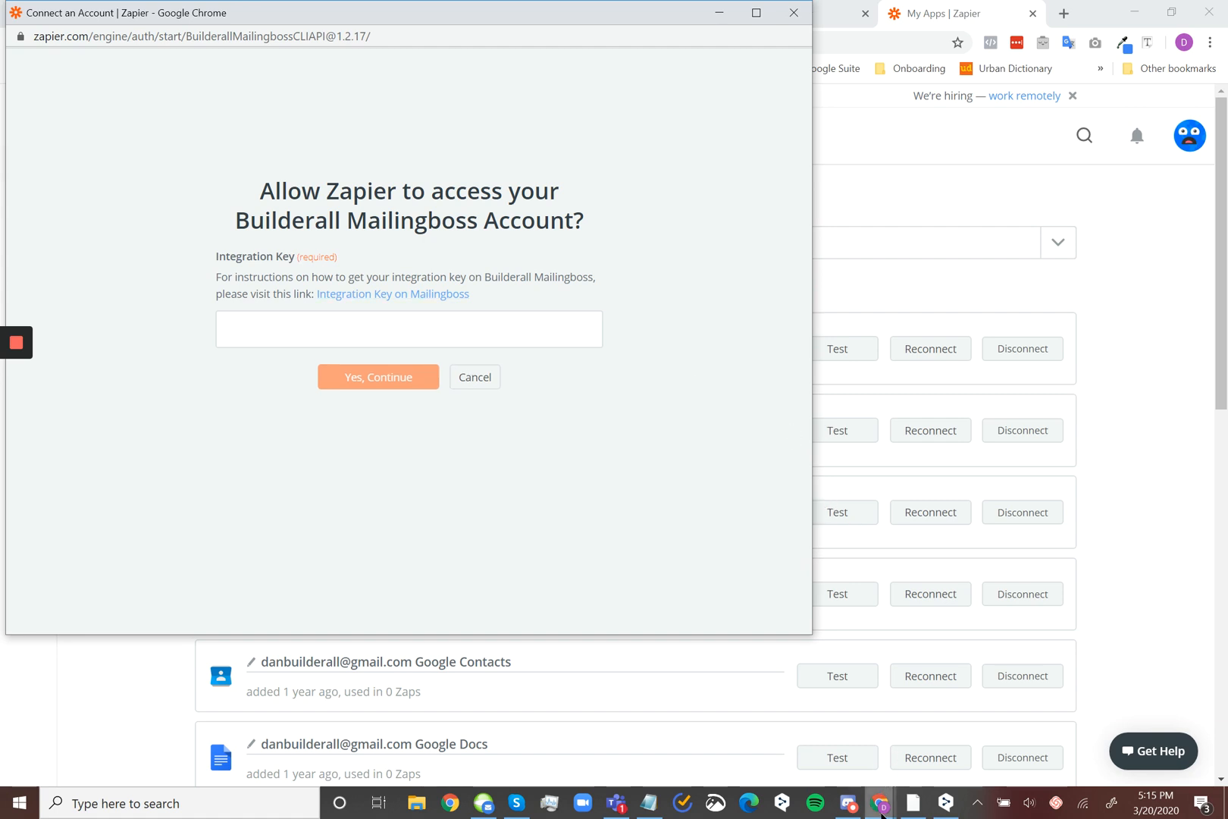
pyautogui.moveTo(882, 815)
pyautogui.click(871, 733)
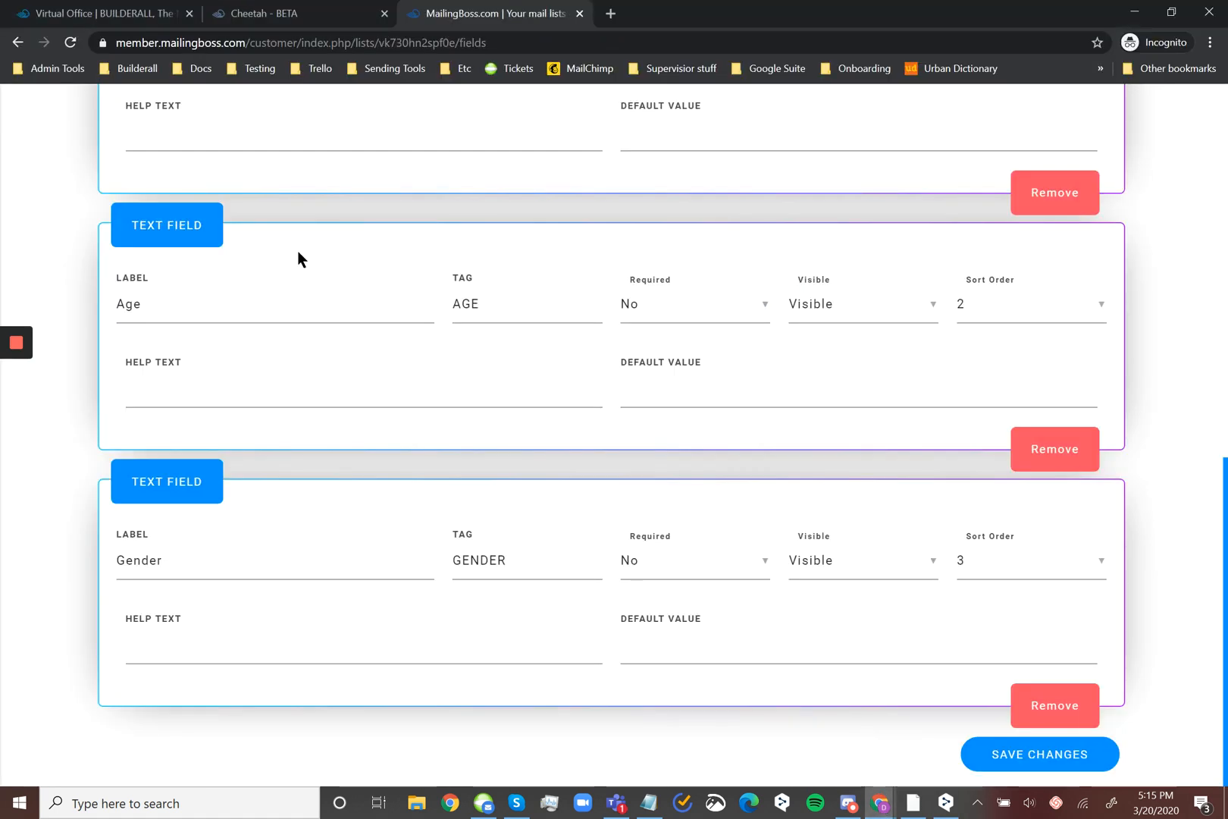
pyautogui.scroll(10, 297, 250)
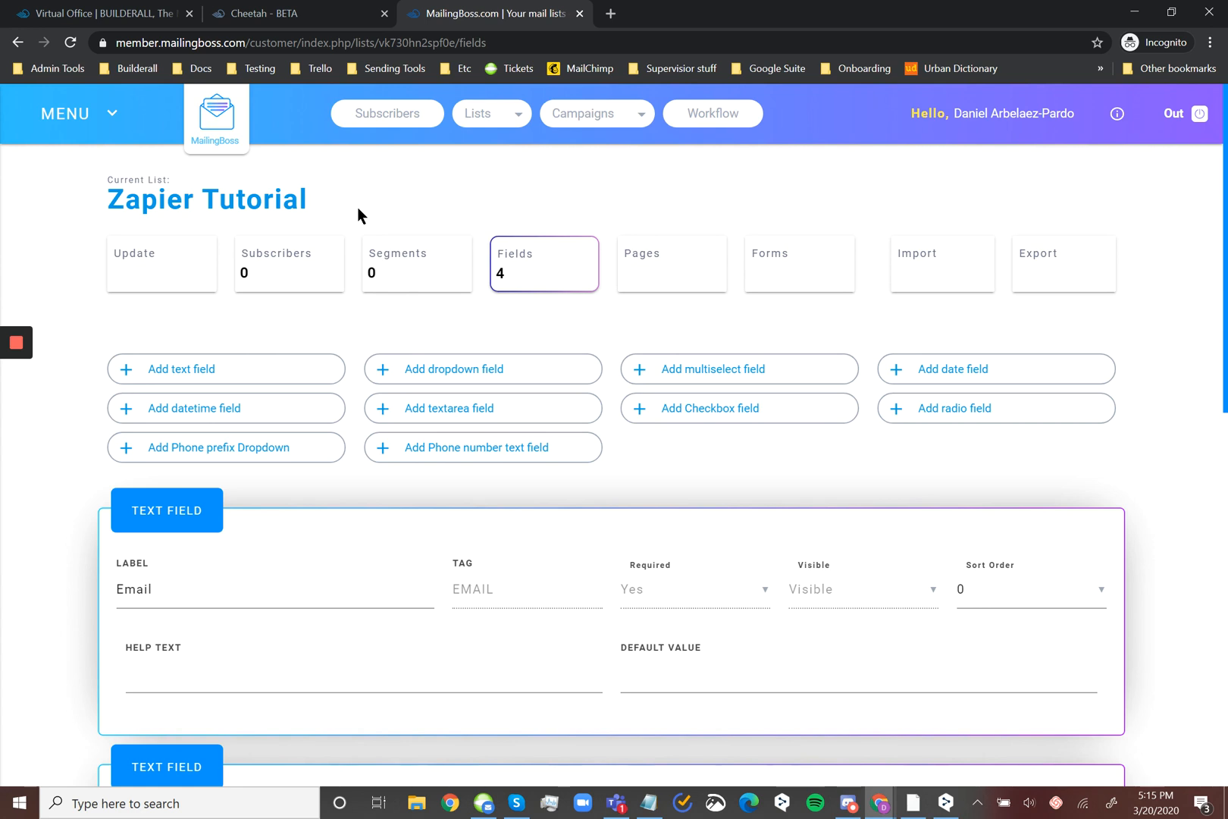
pyautogui.click(64, 117)
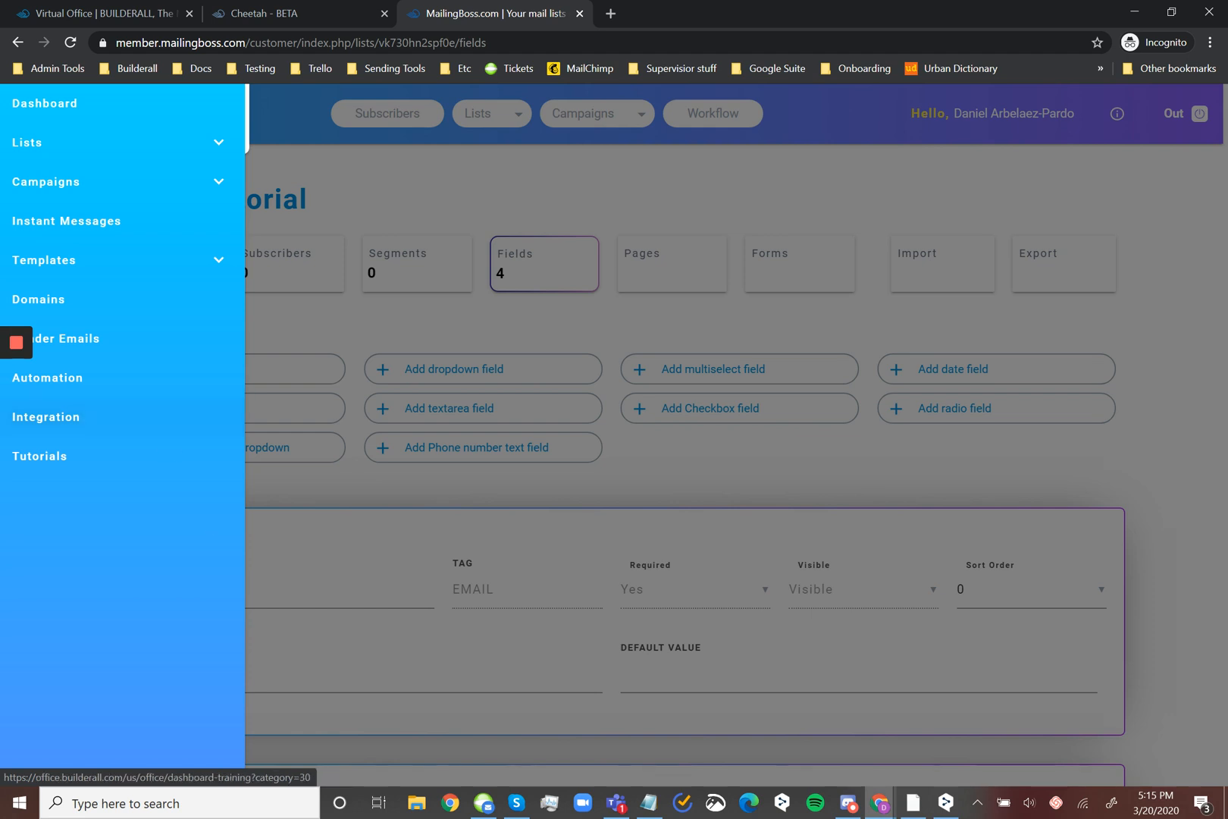
pyautogui.moveTo(880, 802)
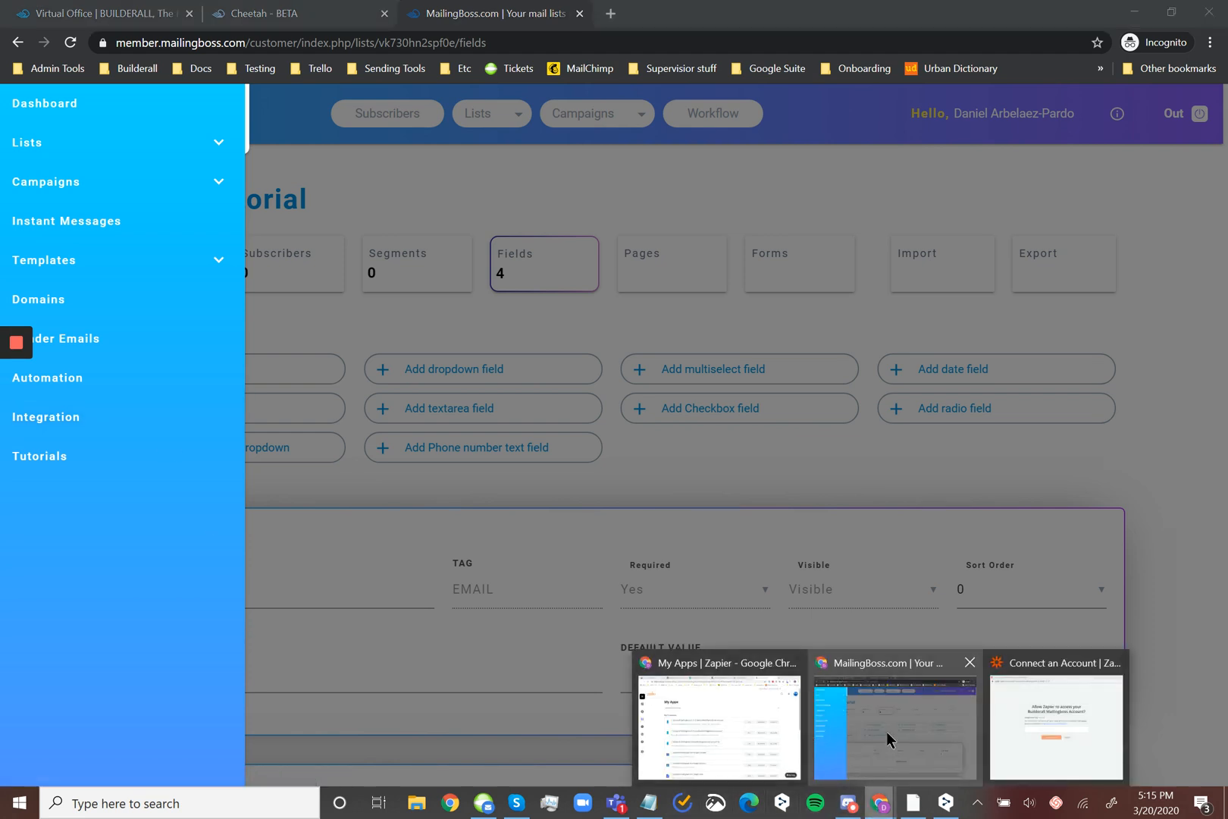
pyautogui.click(1035, 724)
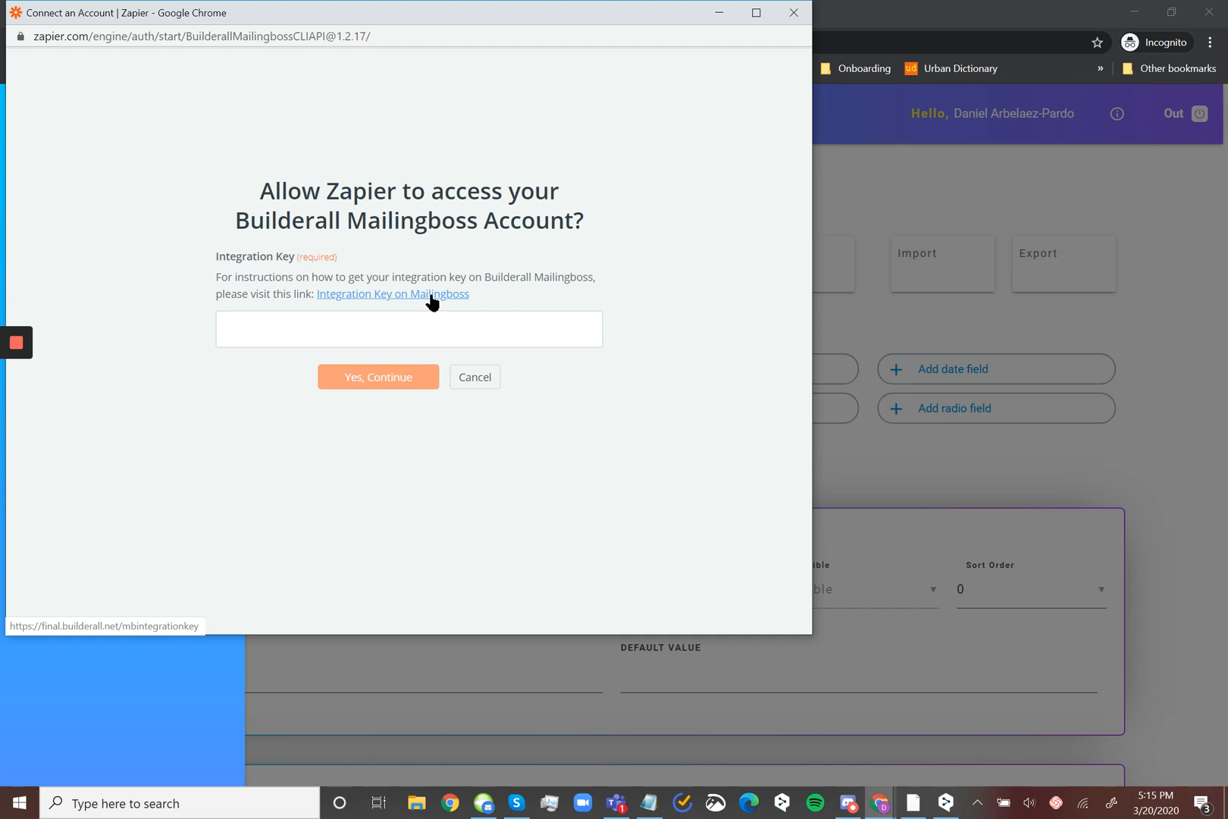
pyautogui.click(792, 14)
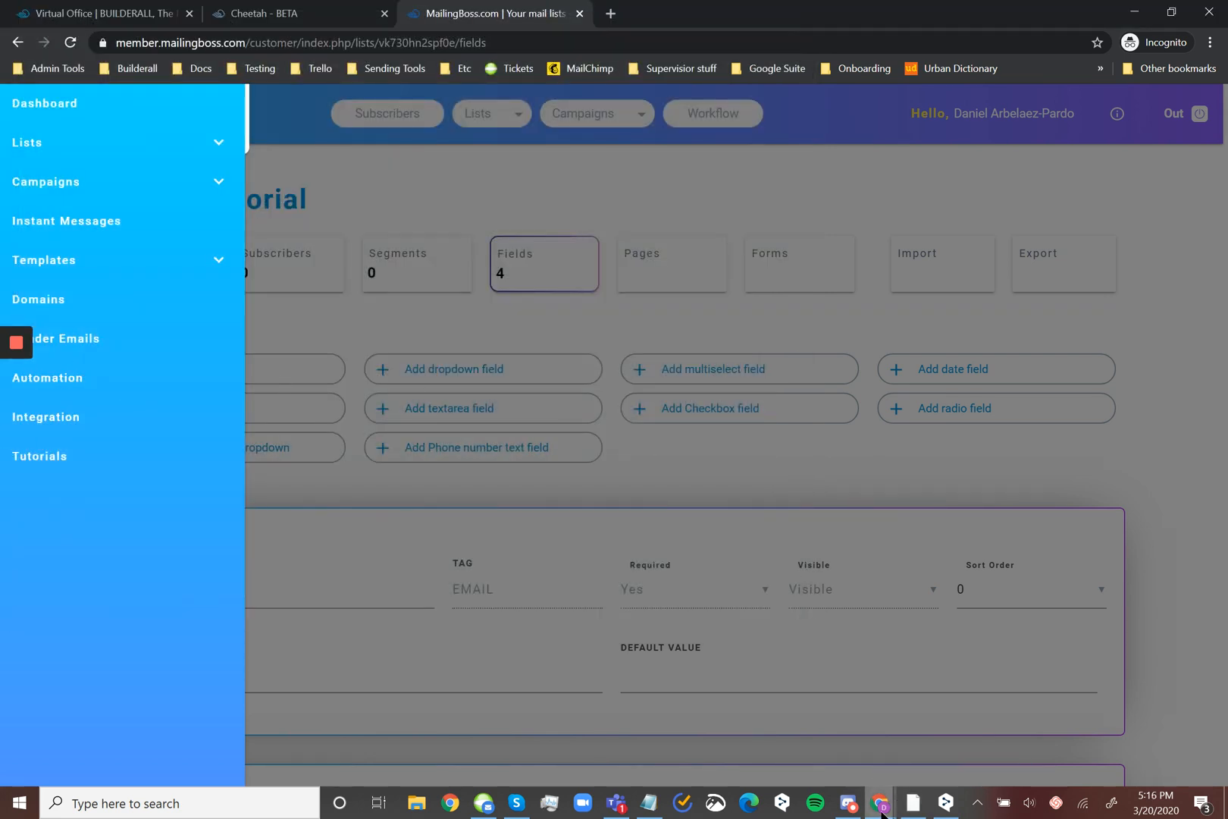
# Return to the Zap editor, select the existing Builderall Mailingboss account #2 for the action and continue
pyautogui.moveTo(881, 810)
pyautogui.click(805, 735)
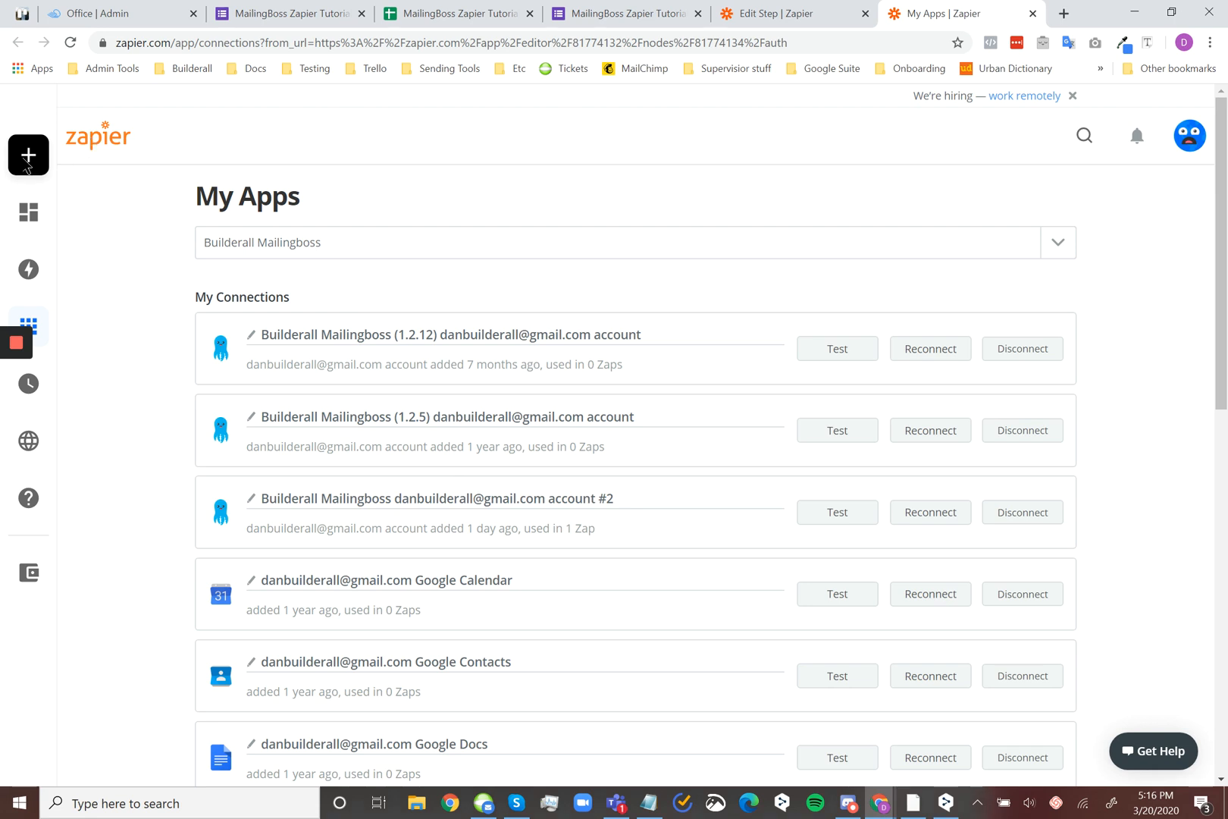
pyautogui.click(740, 12)
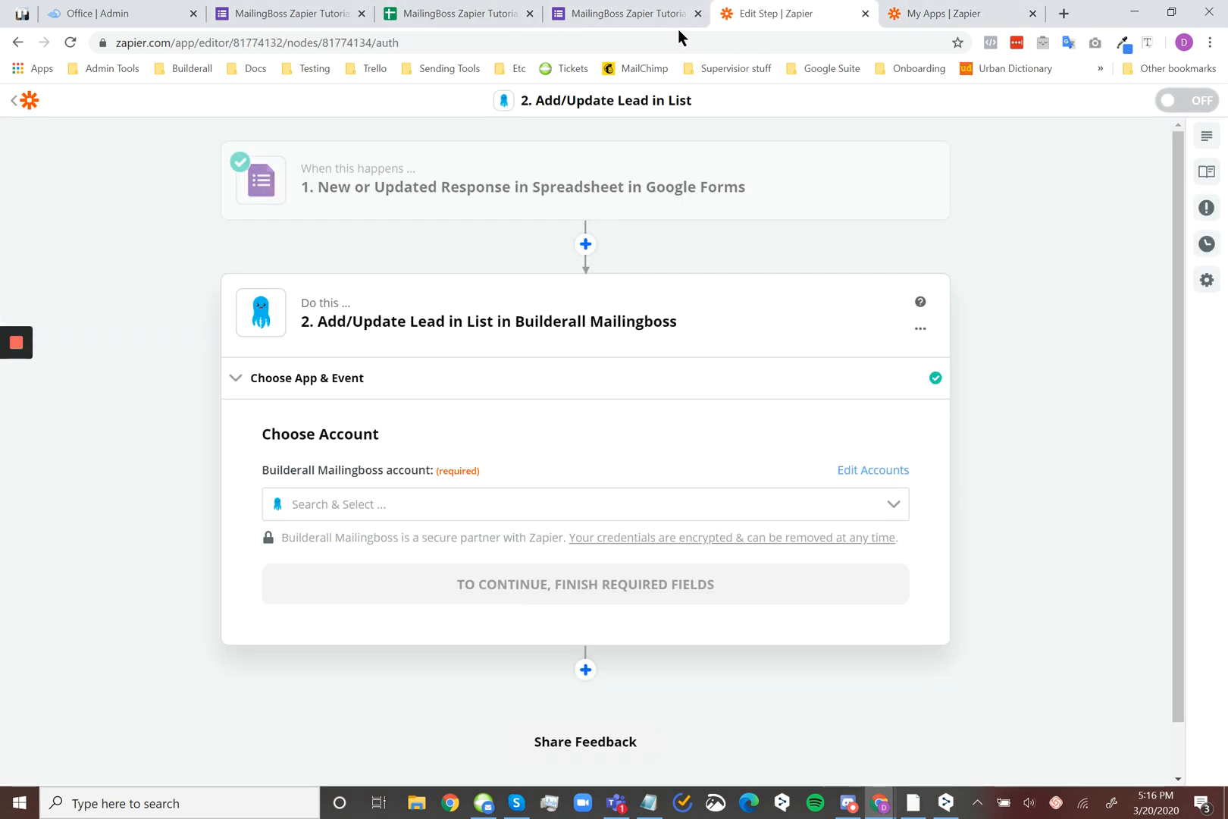
pyautogui.click(403, 502)
pyautogui.click(515, 639)
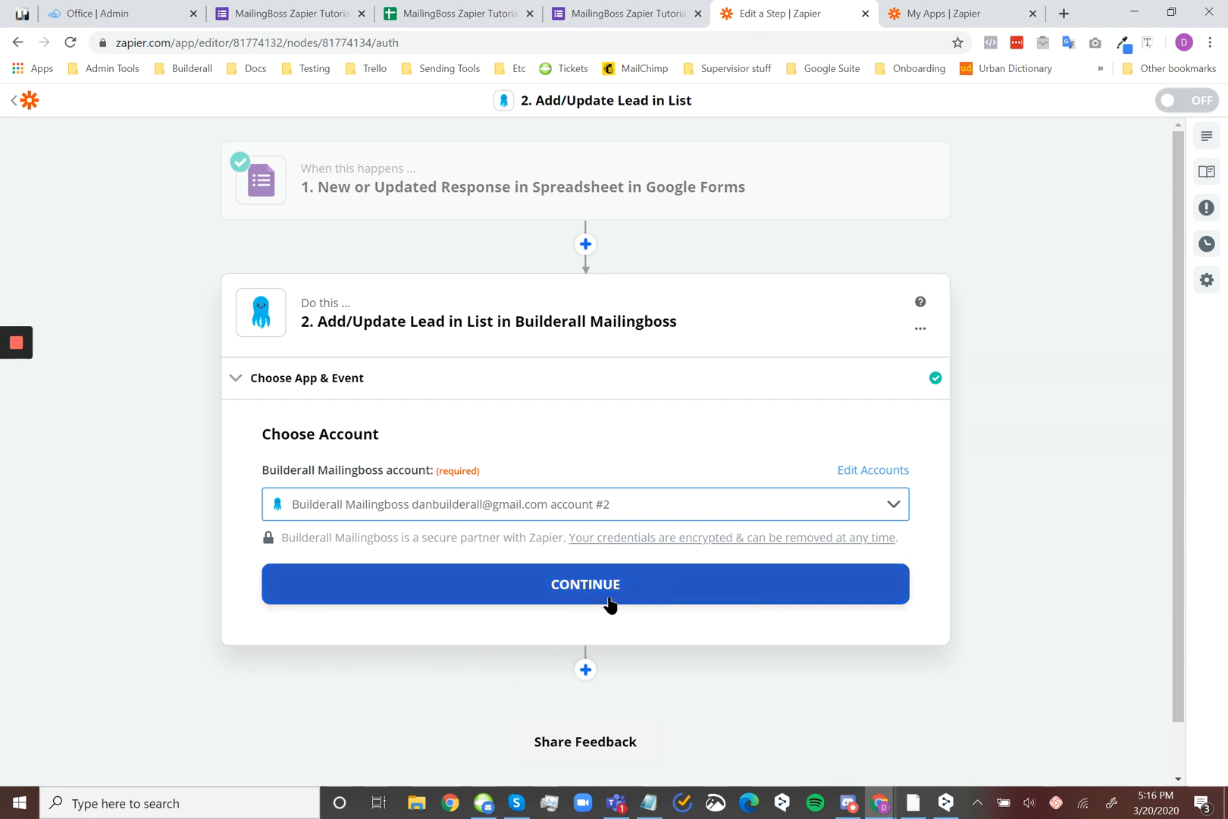
pyautogui.click(737, 597)
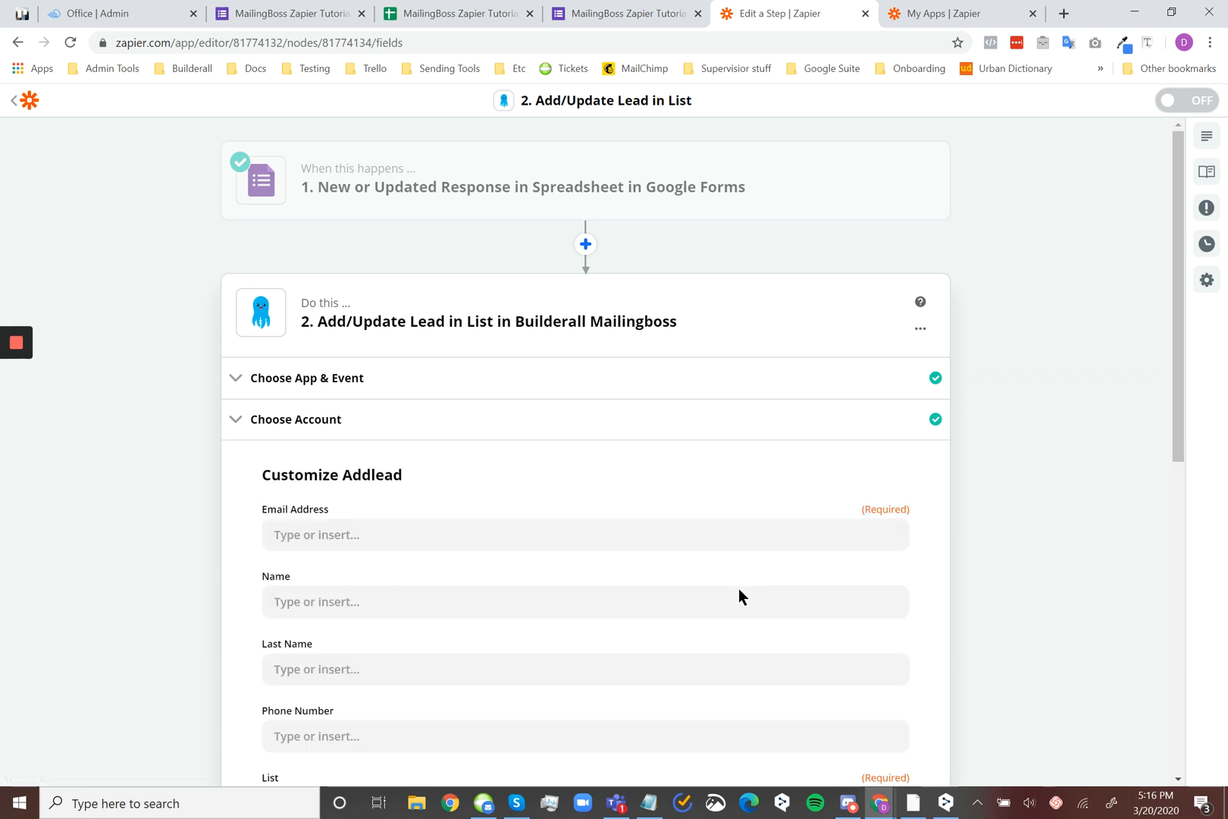
# Map the lead's Email Address to the trigger's emailaddress value, checking it against the form's email question and cell B2 of the responses sheet
pyautogui.scroll(-4, 661, 537)
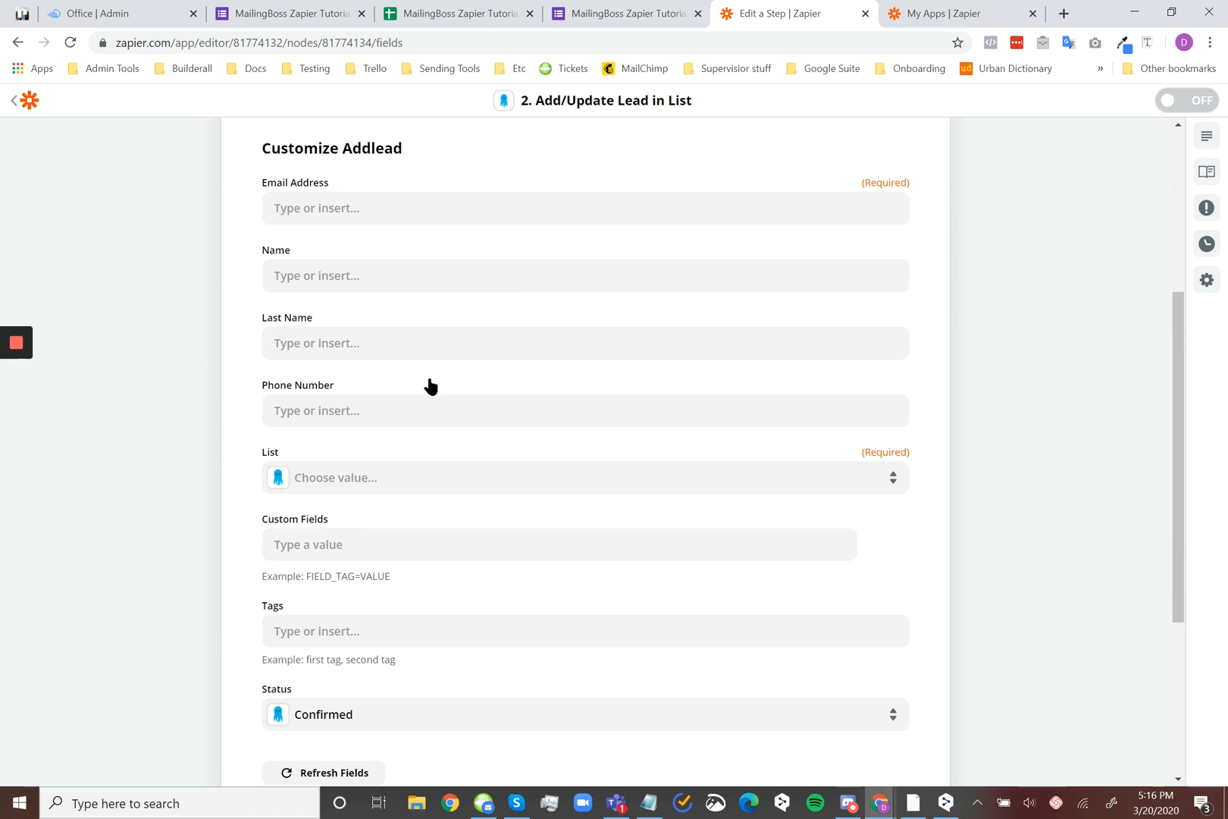
pyautogui.click(480, 199)
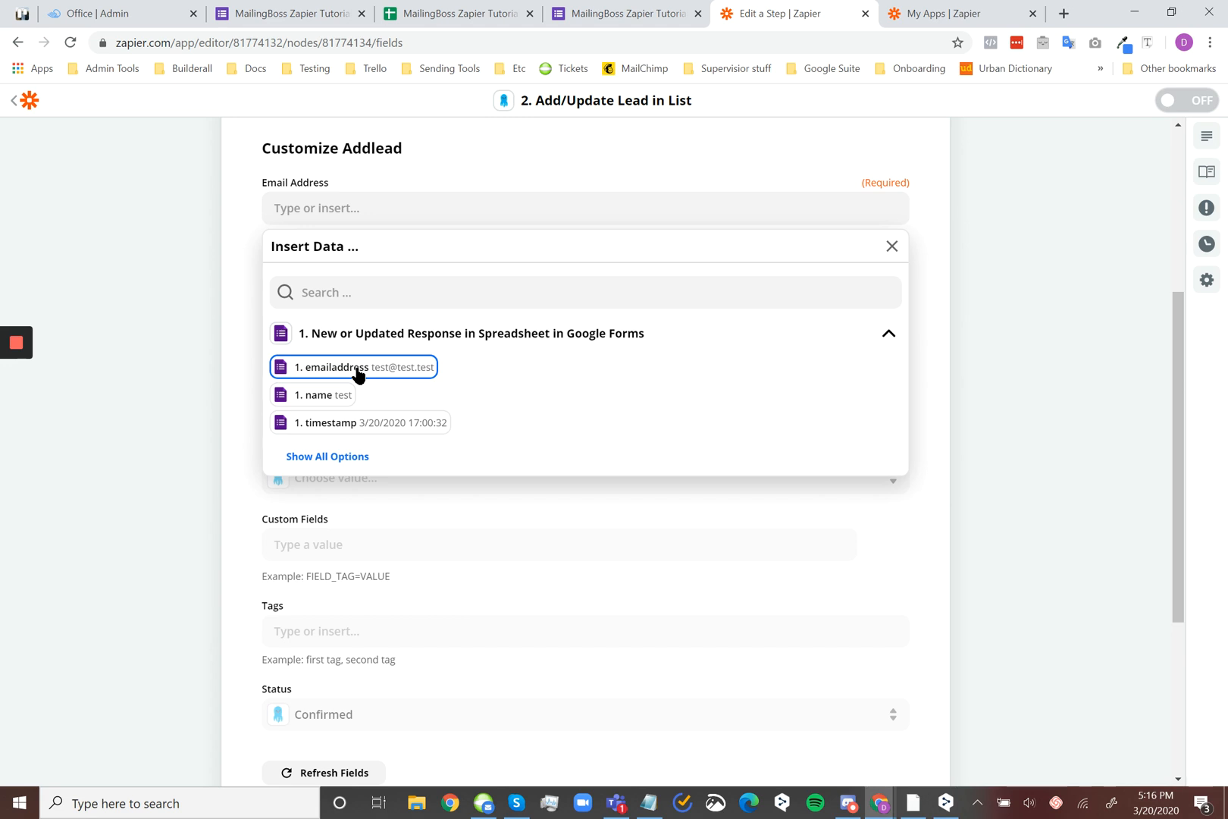
pyautogui.click(660, 12)
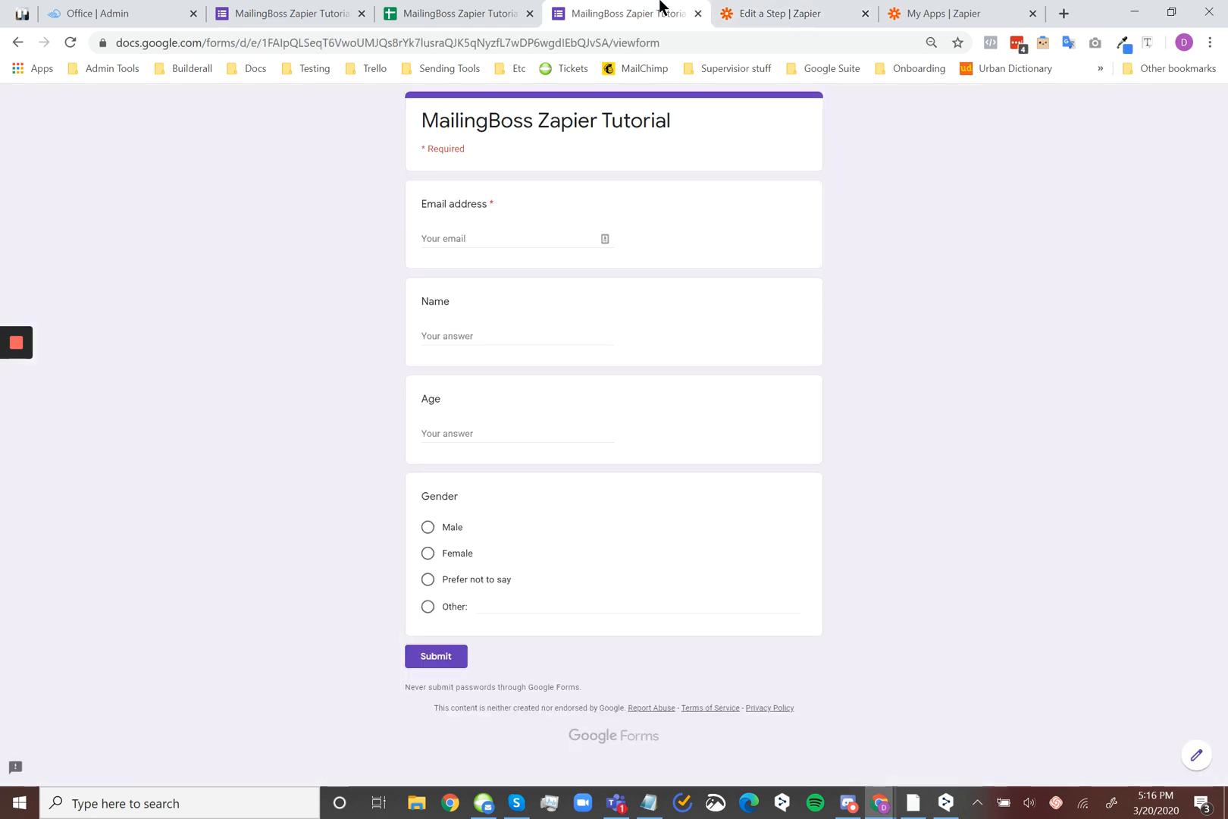
pyautogui.click(473, 240)
pyautogui.click(779, 9)
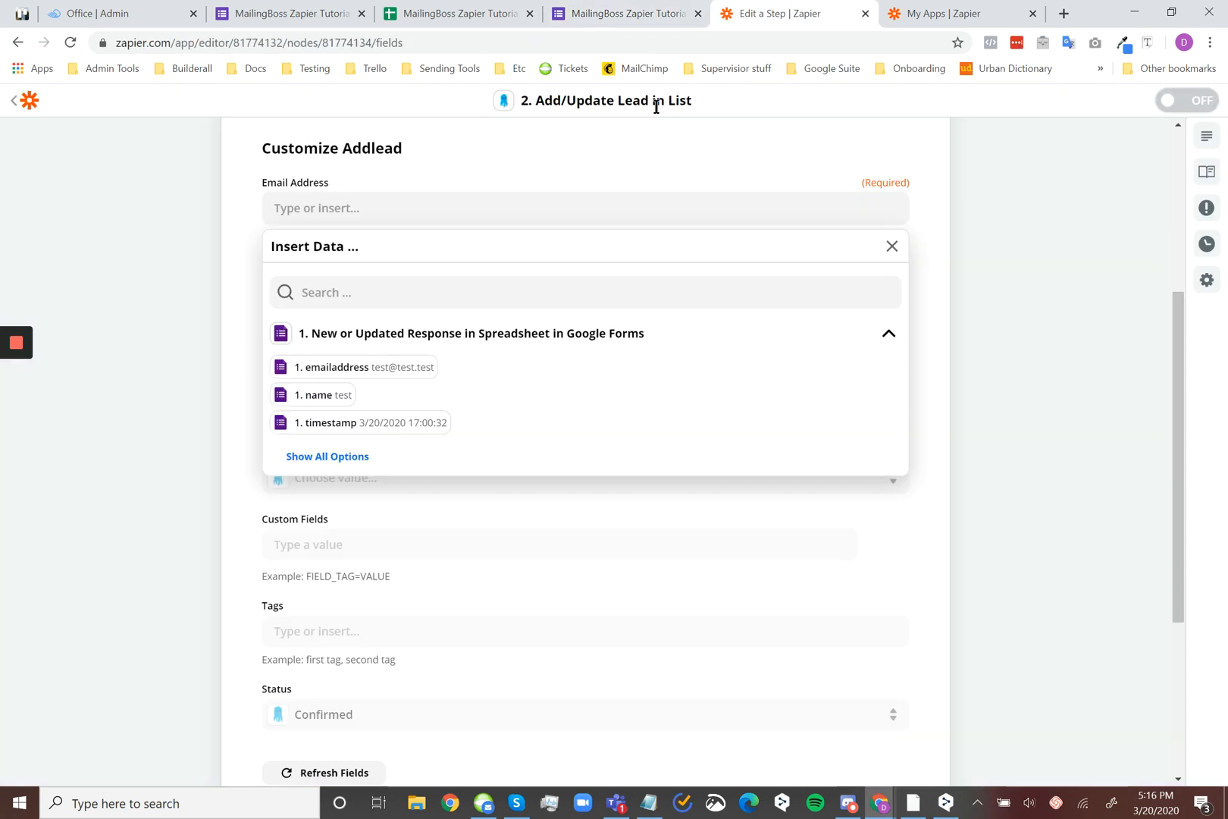
pyautogui.click(508, 12)
pyautogui.click(159, 207)
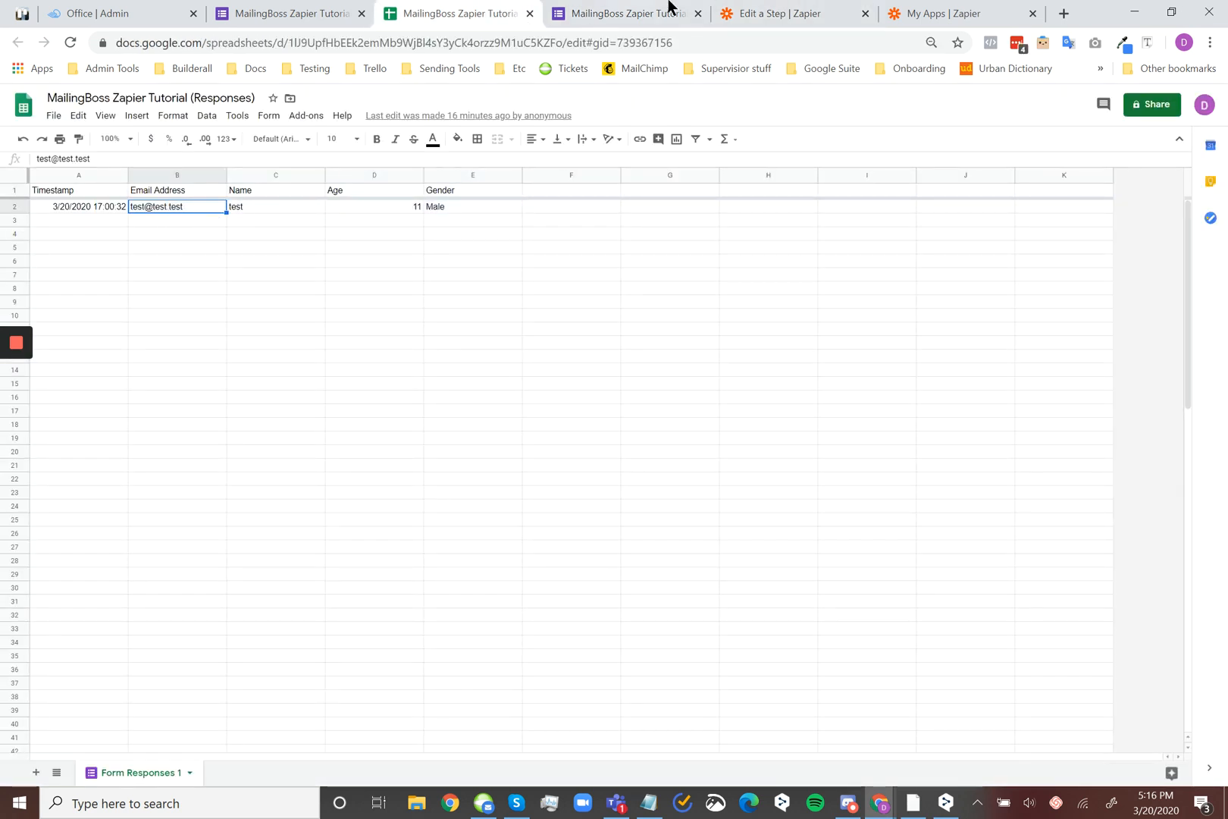
pyautogui.click(728, 11)
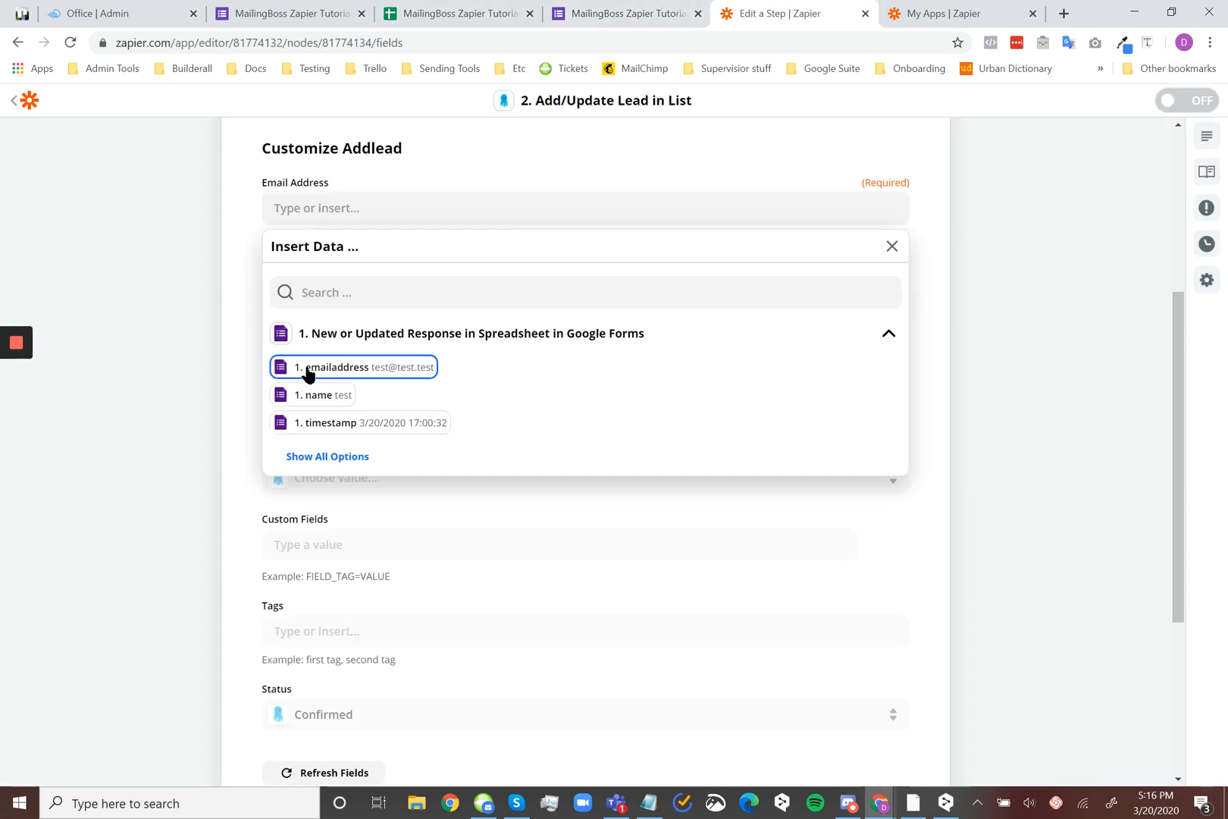
pyautogui.click(412, 370)
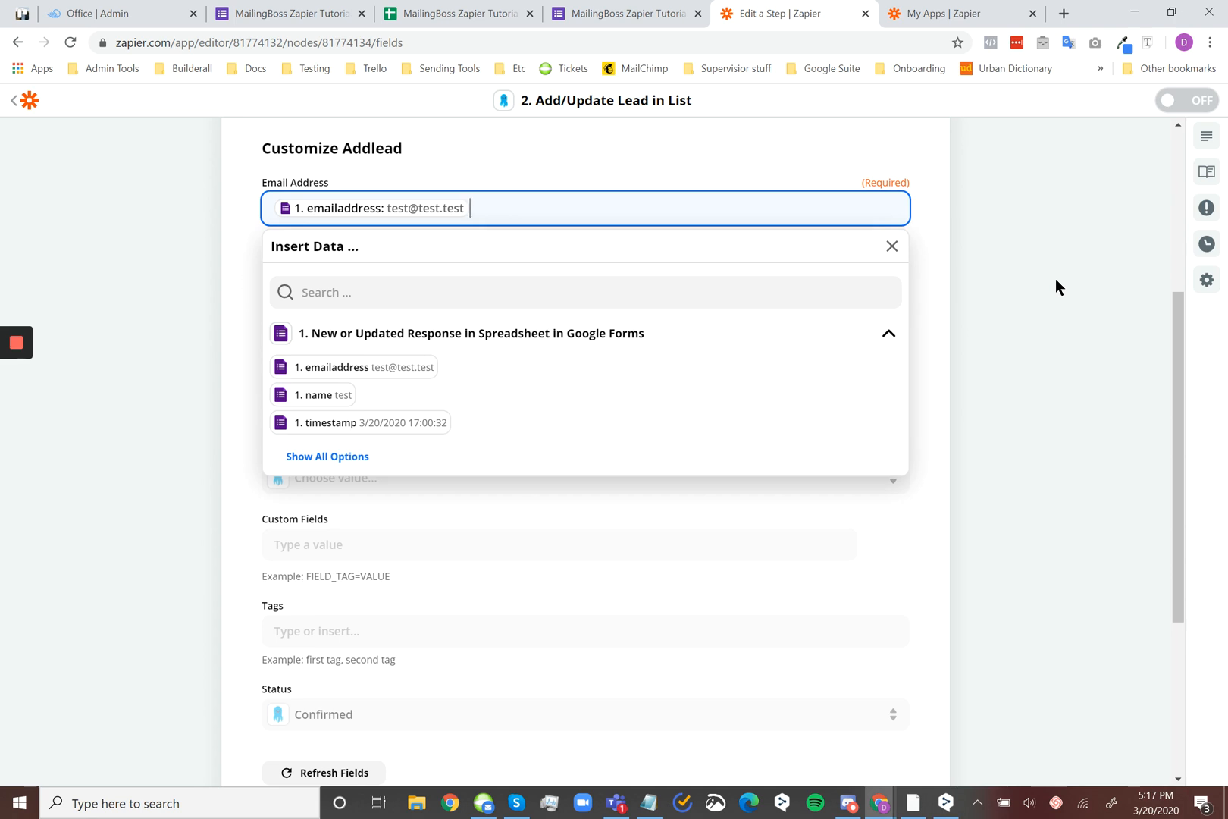
pyautogui.click(611, 6)
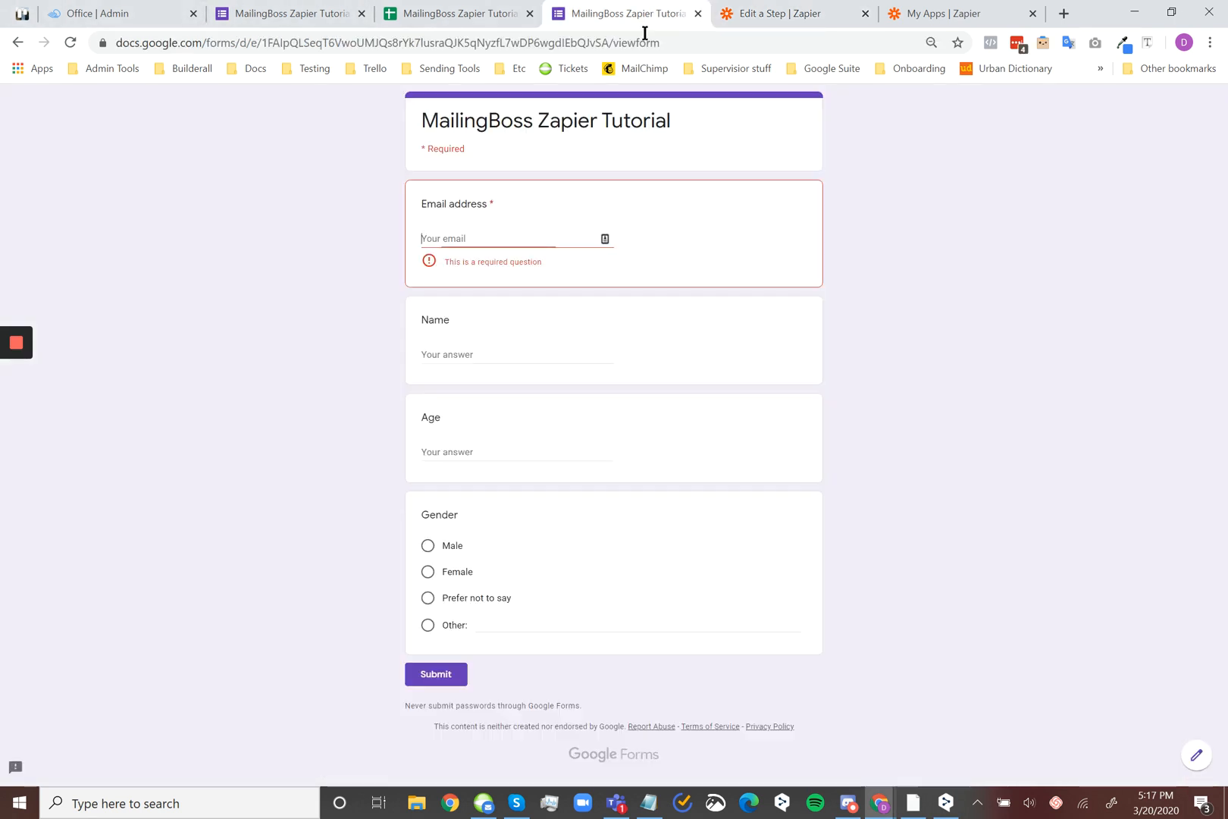
pyautogui.click(726, 4)
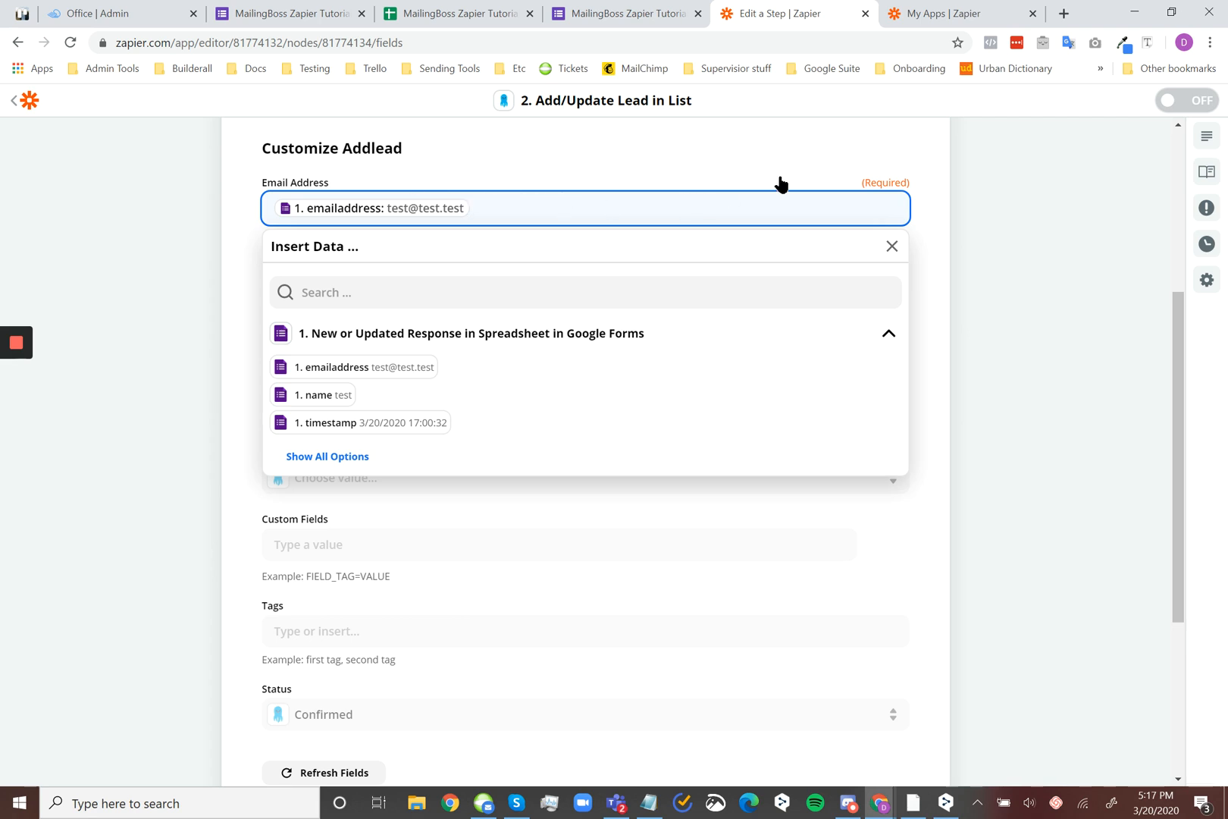
pyautogui.click(1009, 232)
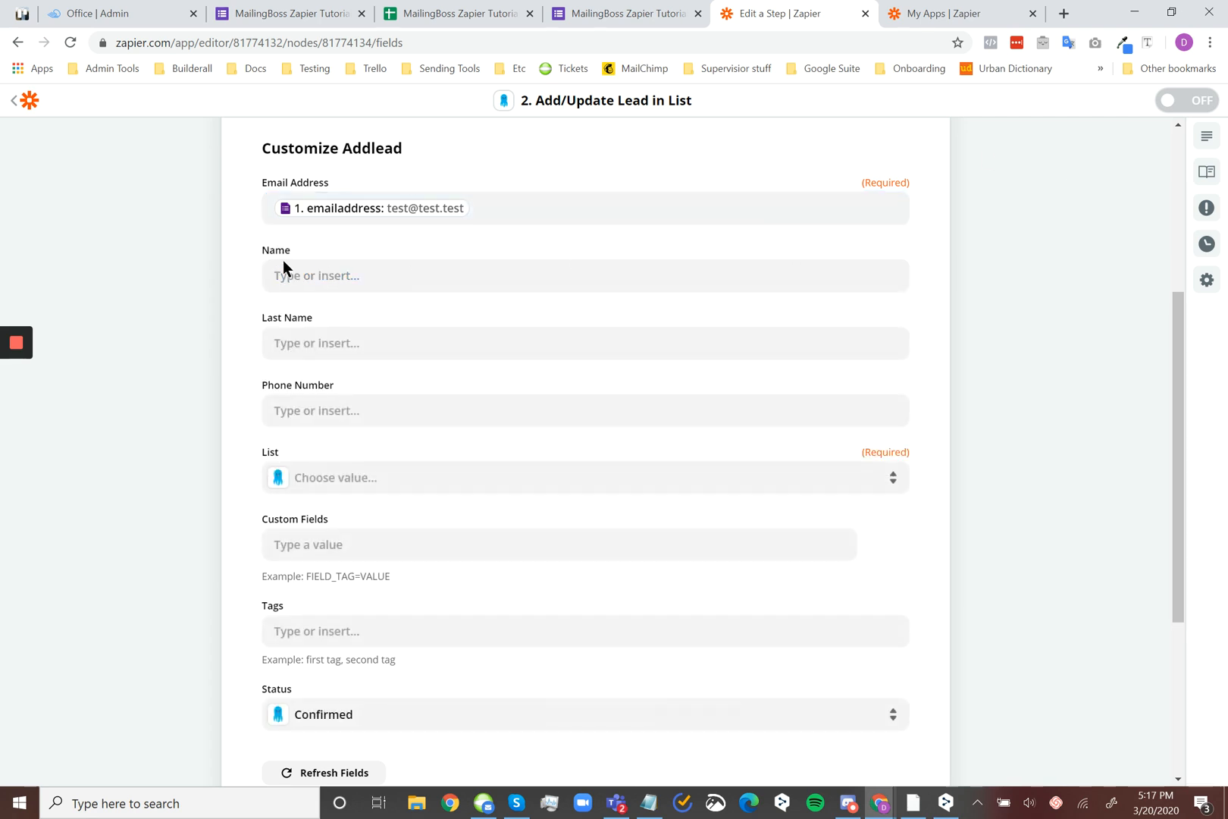
# Map the lead's Name to the trigger's name value and set the destination list to Zapier Tutorial
pyautogui.click(403, 278)
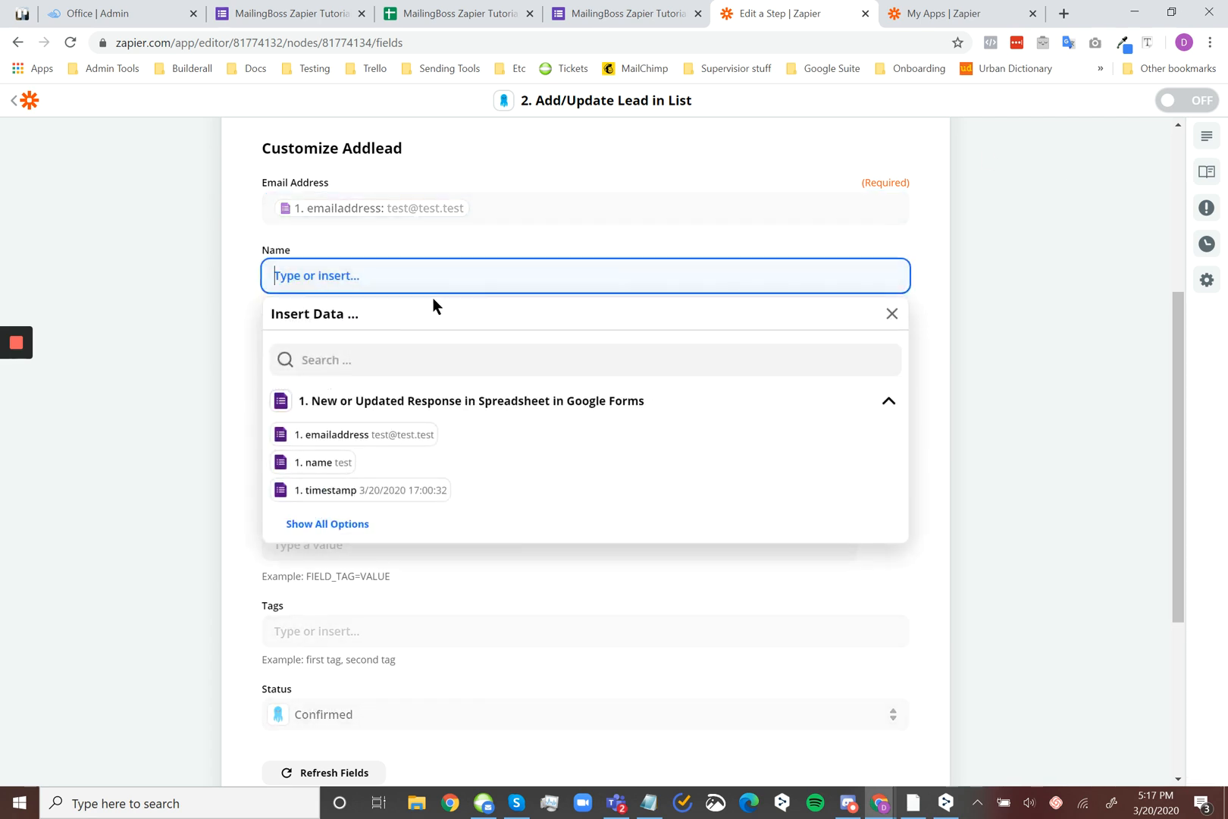
pyautogui.click(347, 477)
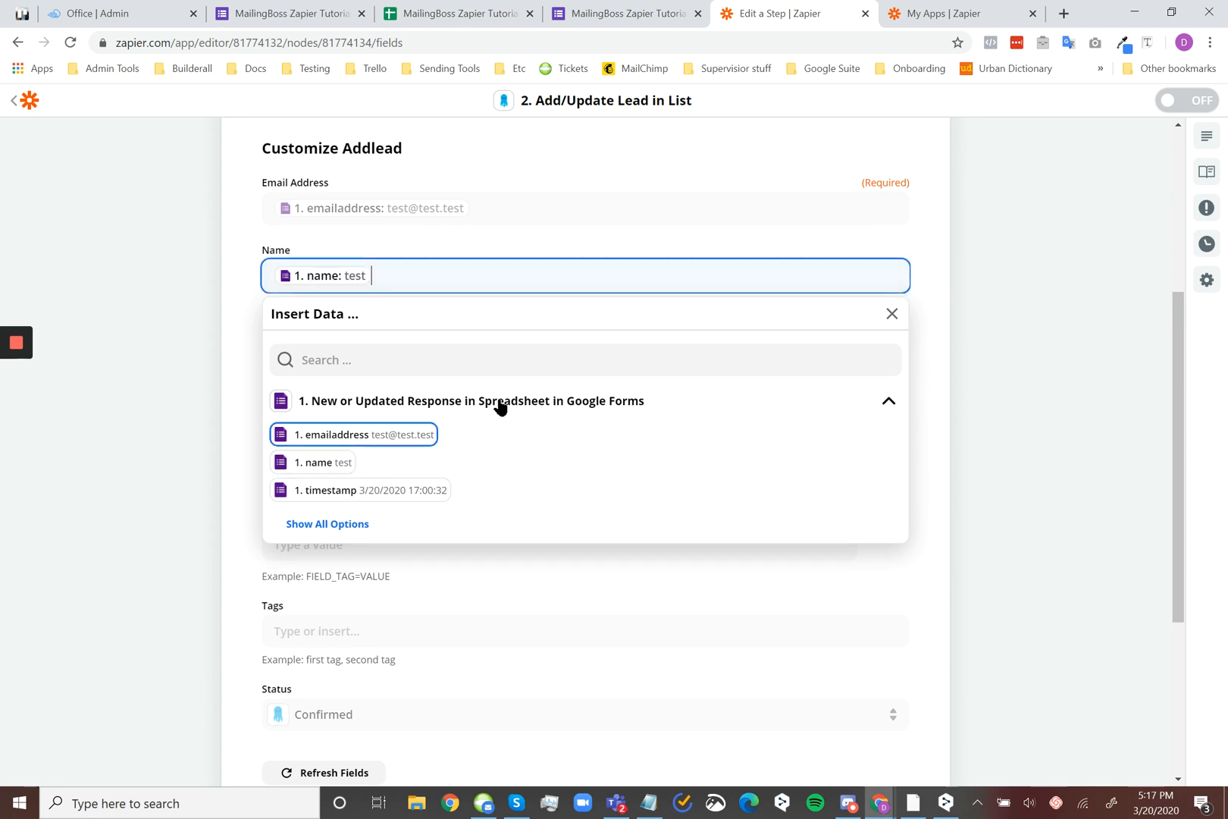
pyautogui.click(1042, 336)
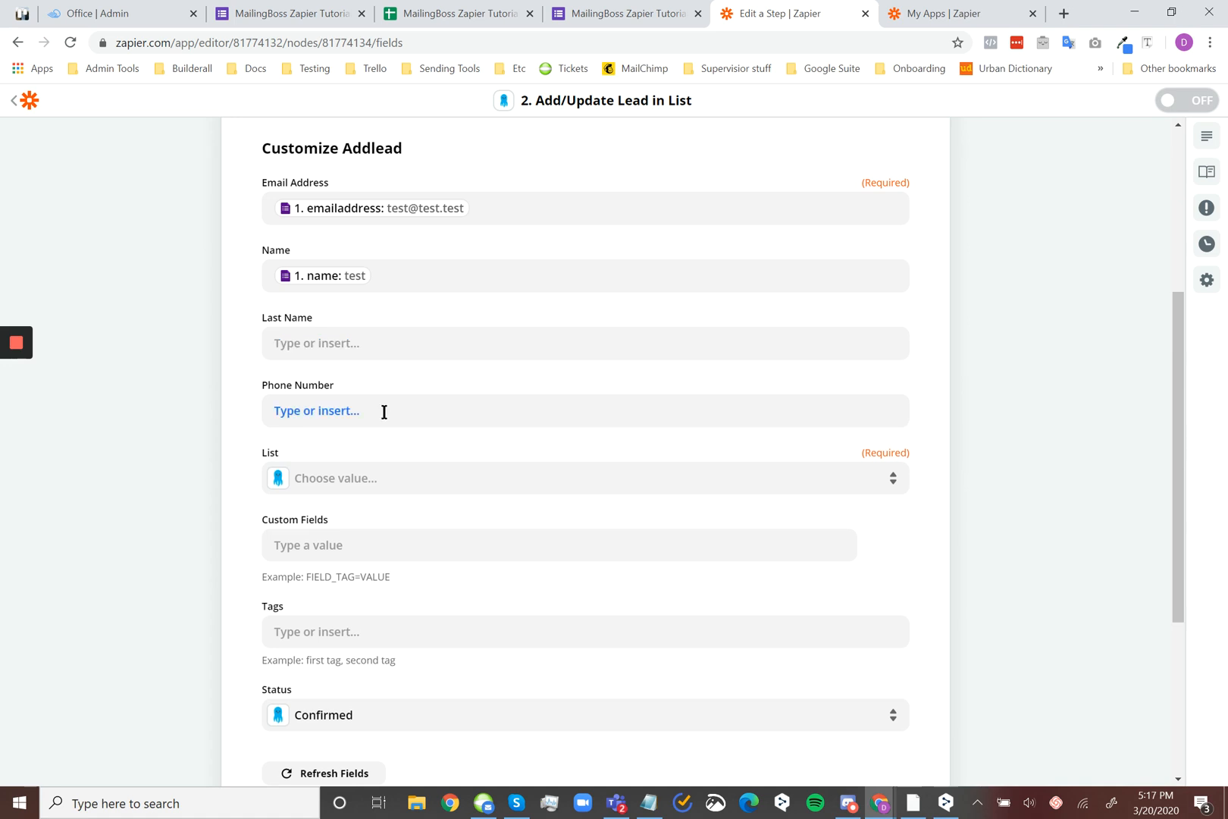
pyautogui.click(397, 475)
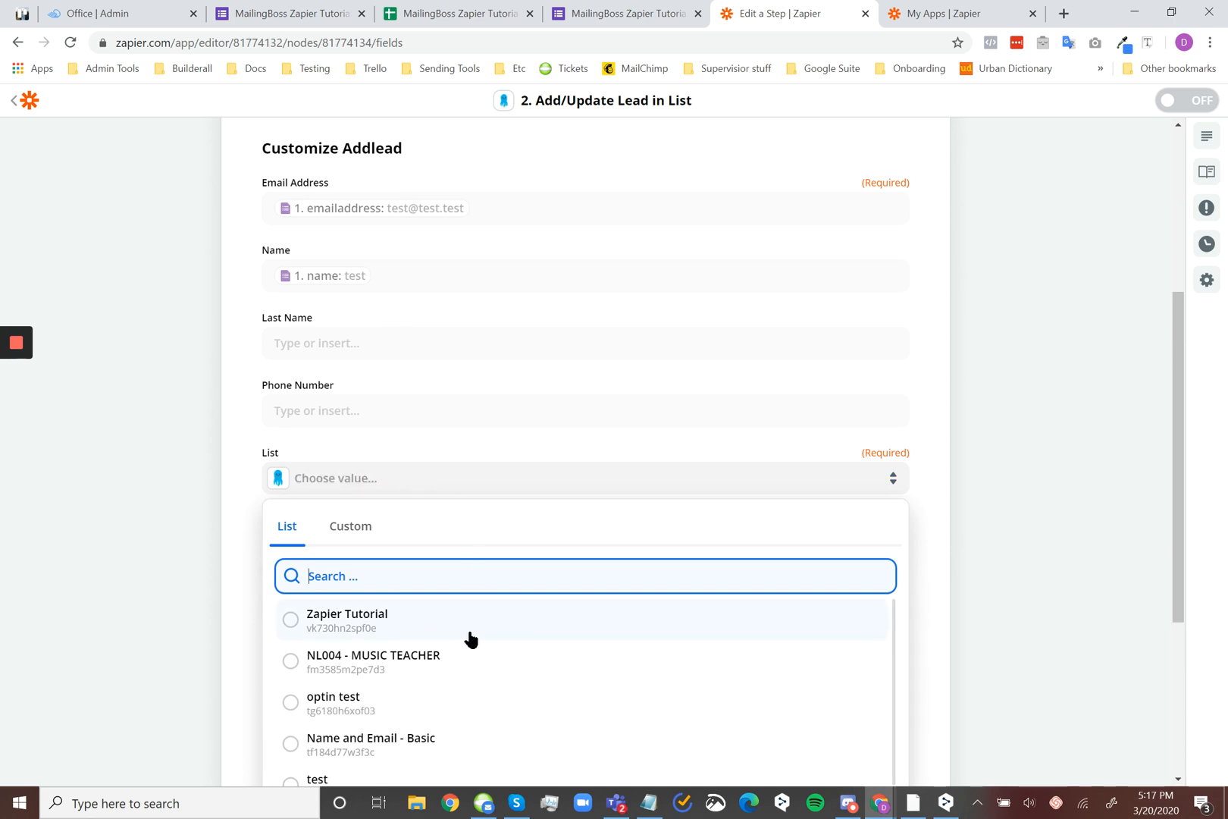
pyautogui.click(512, 607)
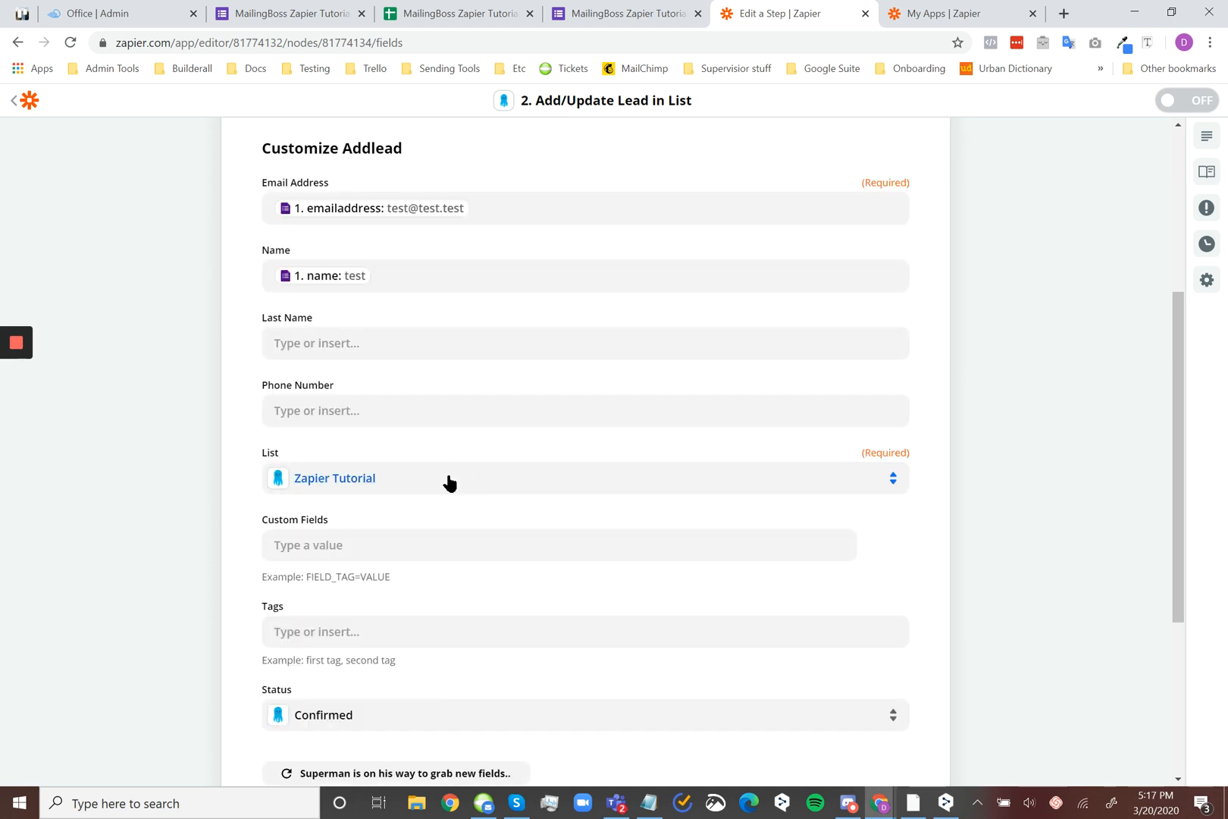
# Switch to MailingBoss and copy the AGE tag from the Age field of the Zapier Tutorial list
pyautogui.scroll(-1, 444, 485)
pyautogui.click(507, 463)
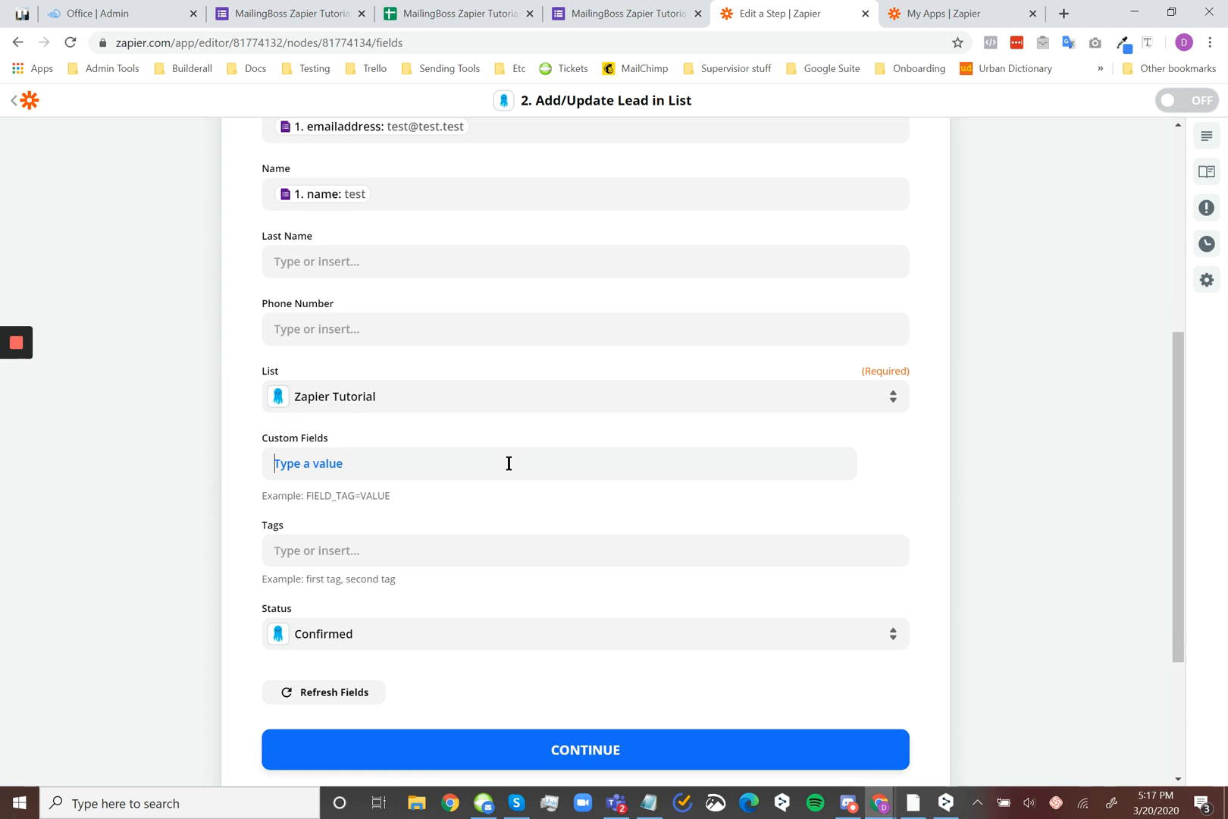
pyautogui.click(1051, 458)
pyautogui.moveTo(879, 802)
pyautogui.click(926, 734)
pyautogui.click(539, 212)
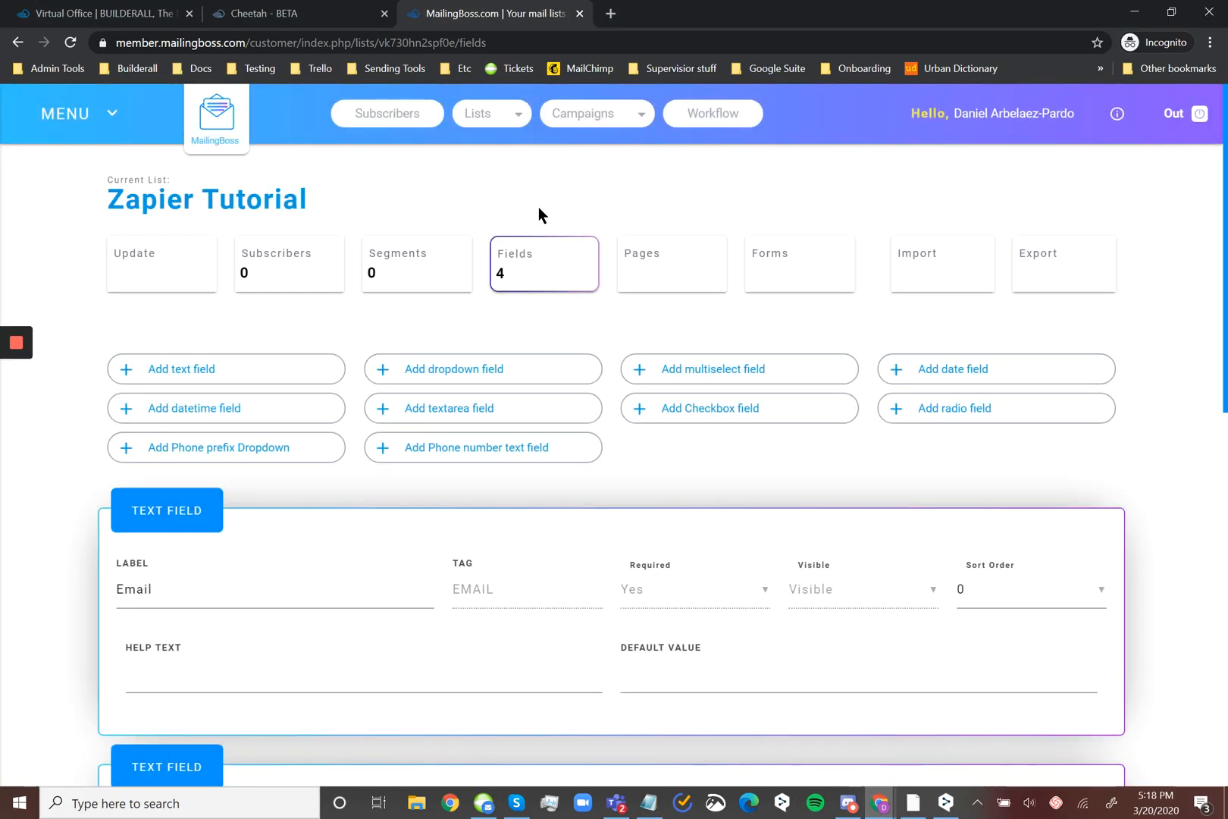
pyautogui.scroll(-5, 485, 597)
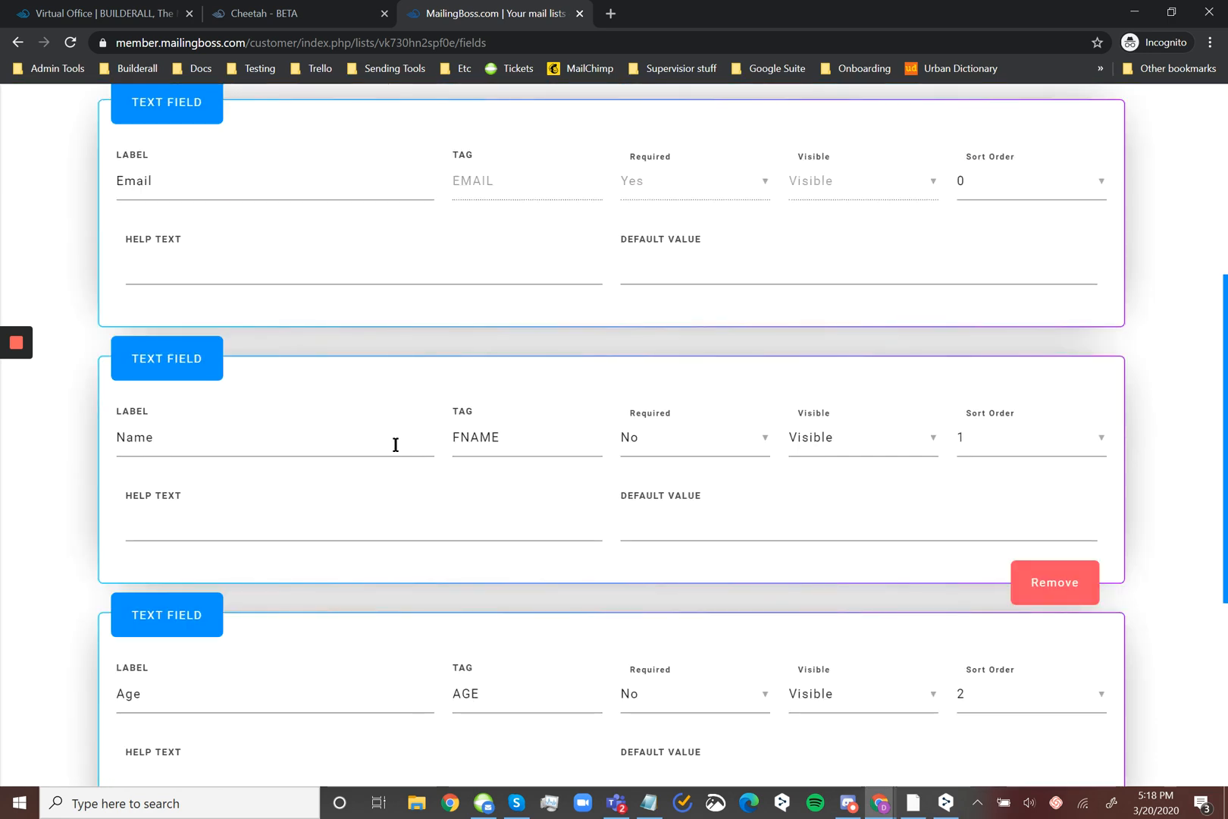
pyautogui.scroll(-4, 466, 552)
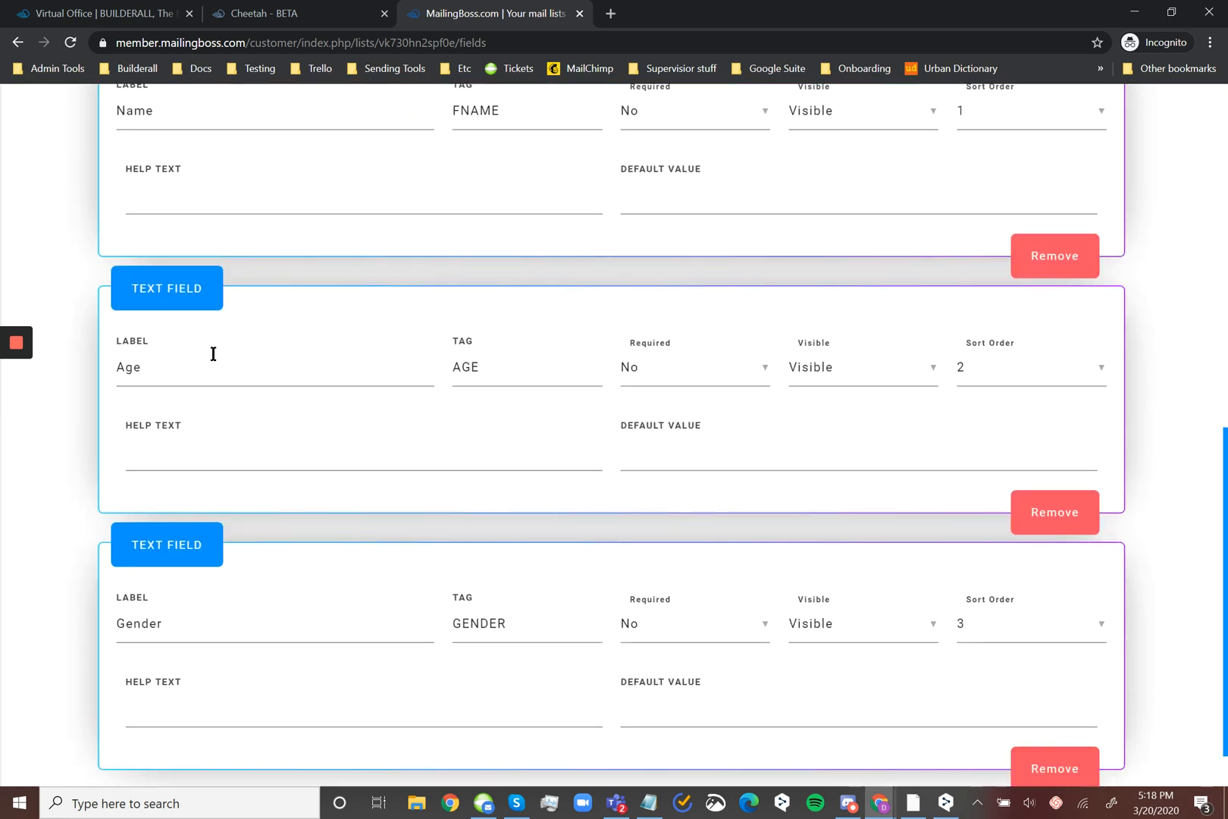
pyautogui.doubleClick(469, 367)
pyautogui.hotkey('ctrl', 'c')
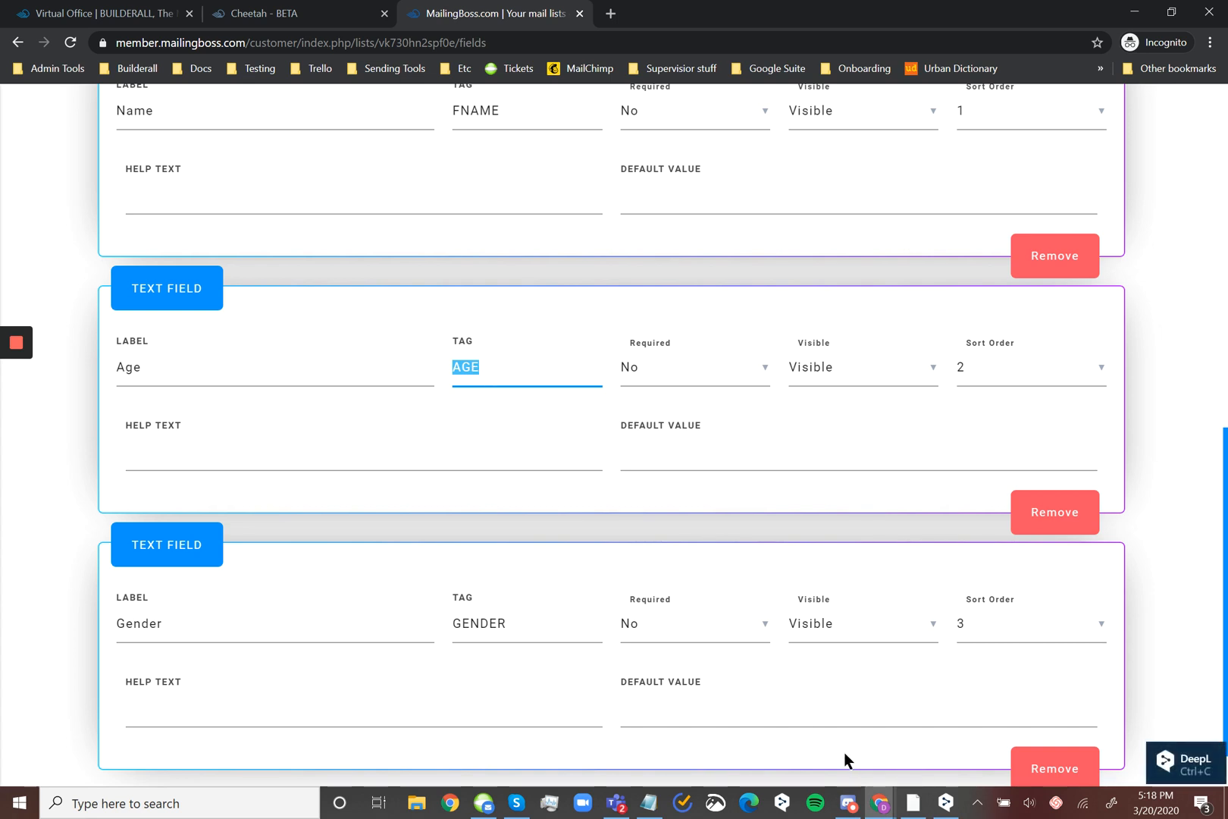
# Return to the Zap editor and add the custom field AGE= mapped to the trigger's age value
pyautogui.click(879, 800)
pyautogui.click(879, 799)
pyautogui.moveTo(879, 805)
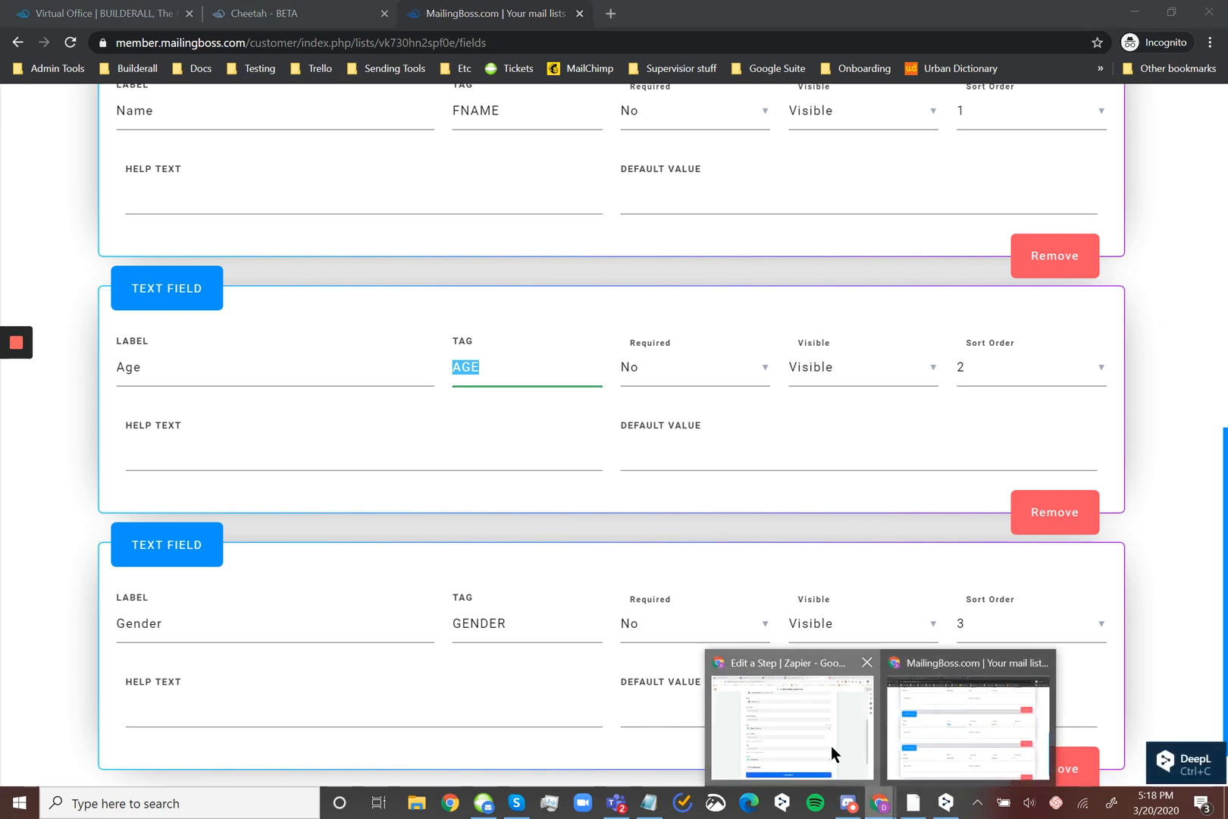
pyautogui.click(831, 745)
pyautogui.click(372, 463)
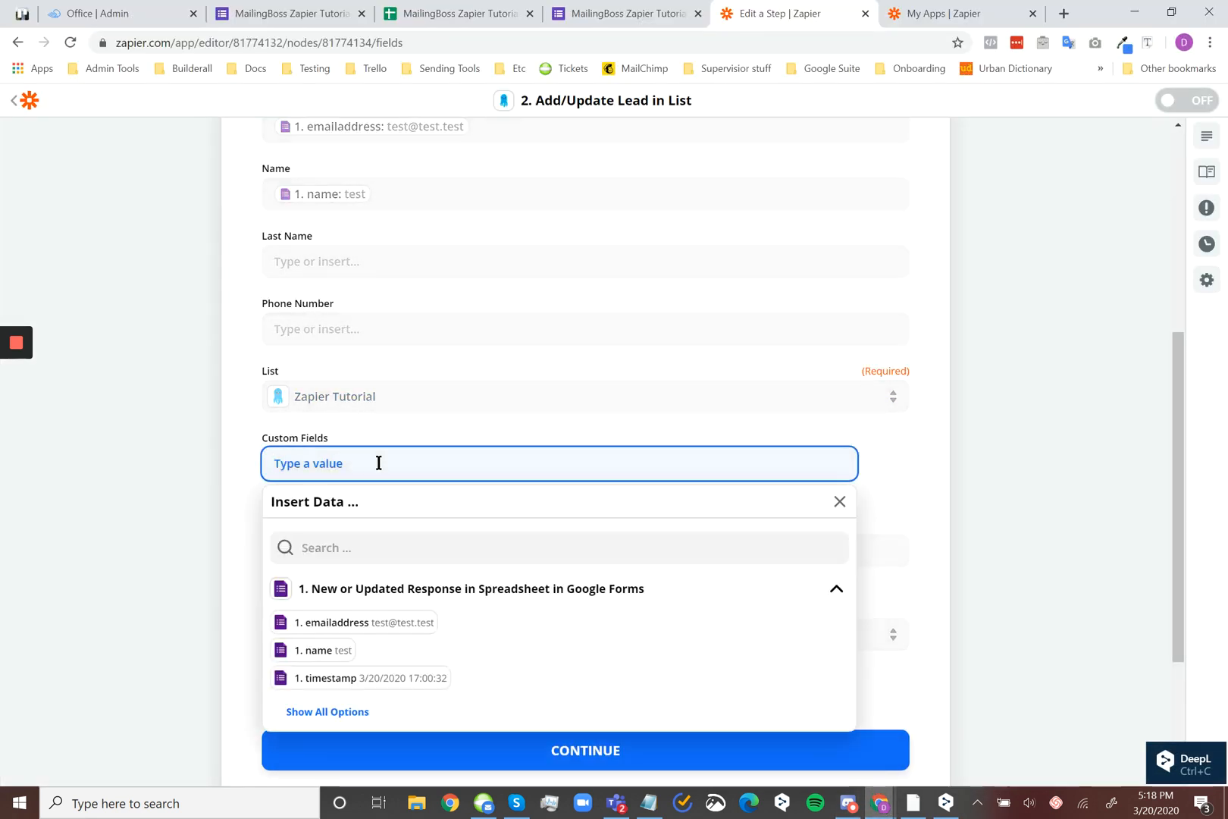
pyautogui.hotkey('ctrl', 'v')
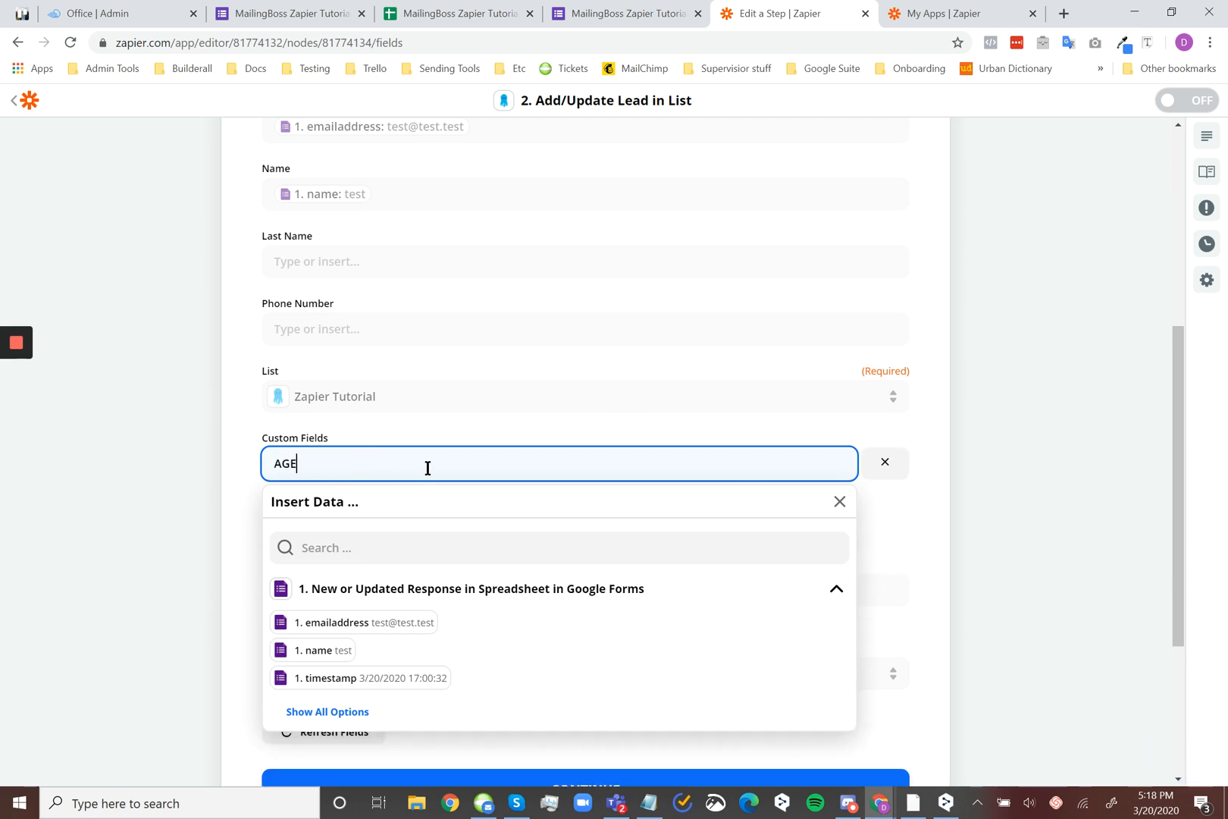
pyautogui.write('=')
pyautogui.click(351, 716)
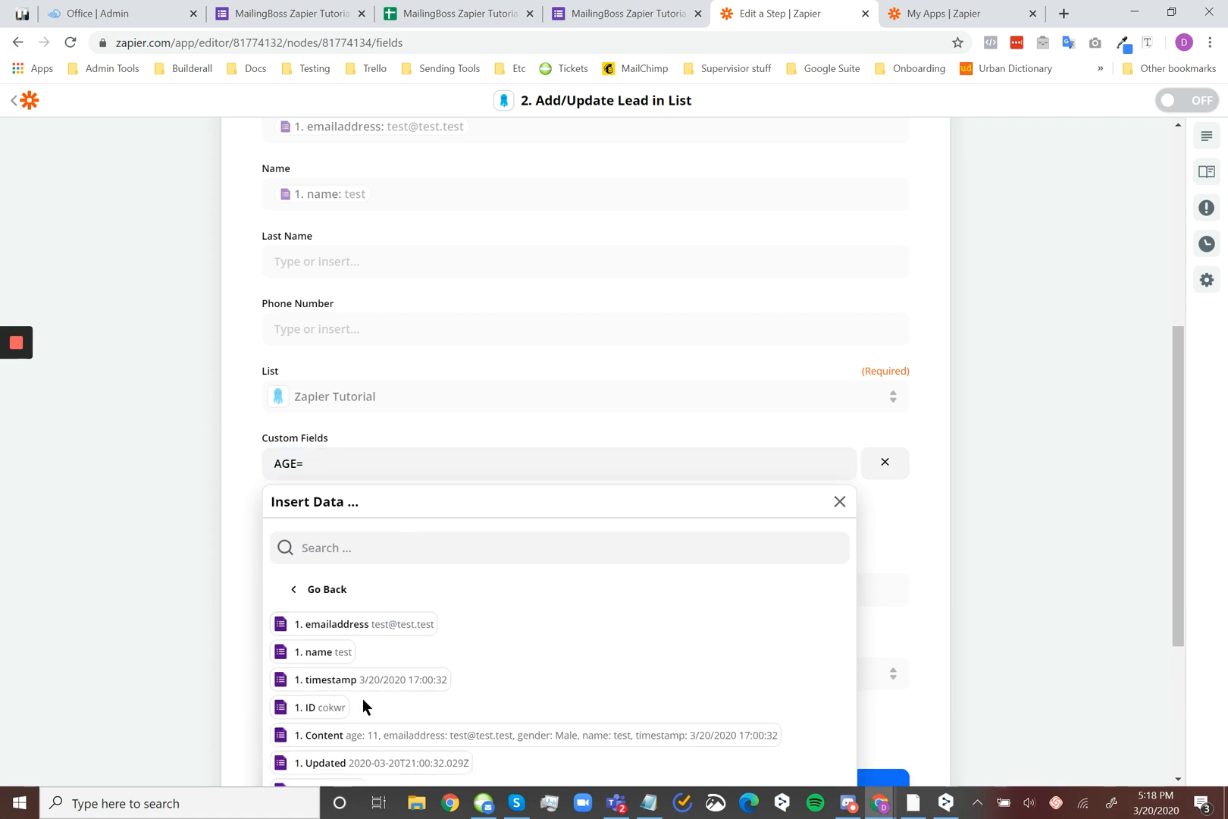
pyautogui.scroll(-1, 379, 652)
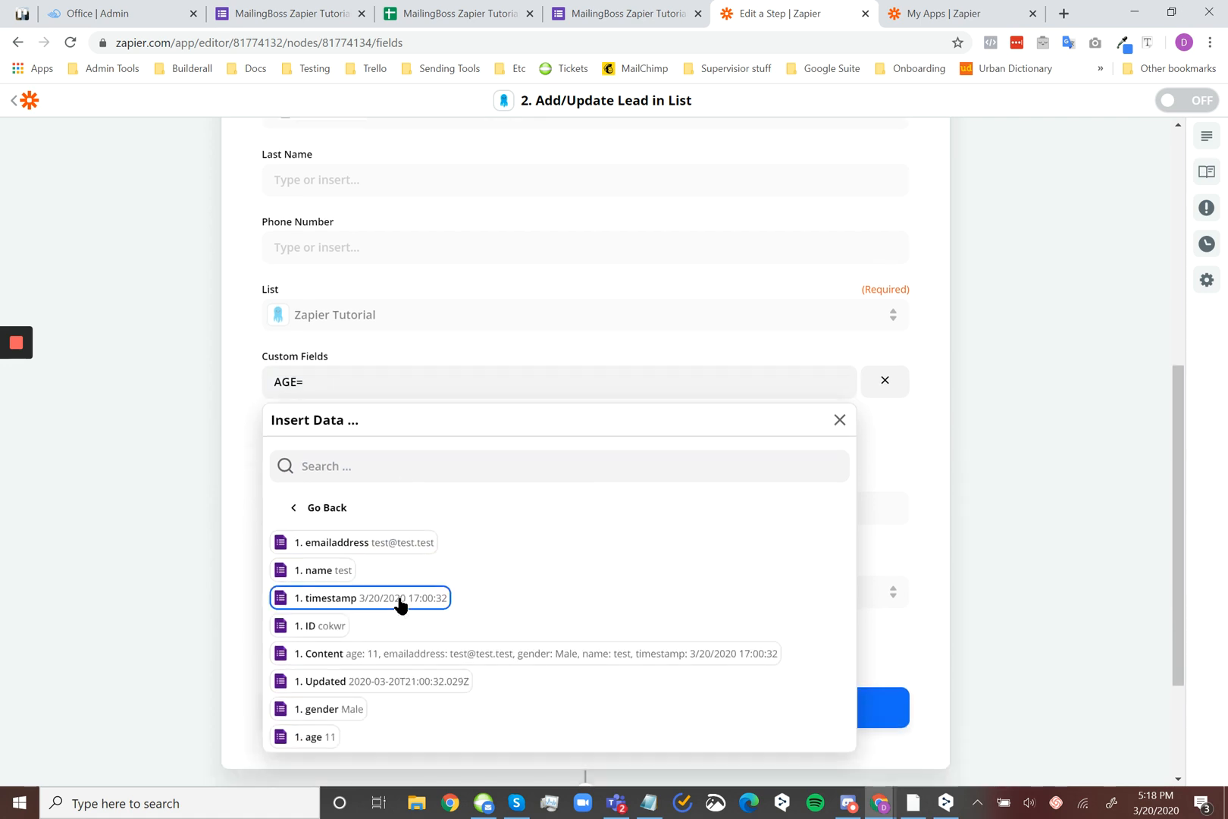
pyautogui.click(313, 737)
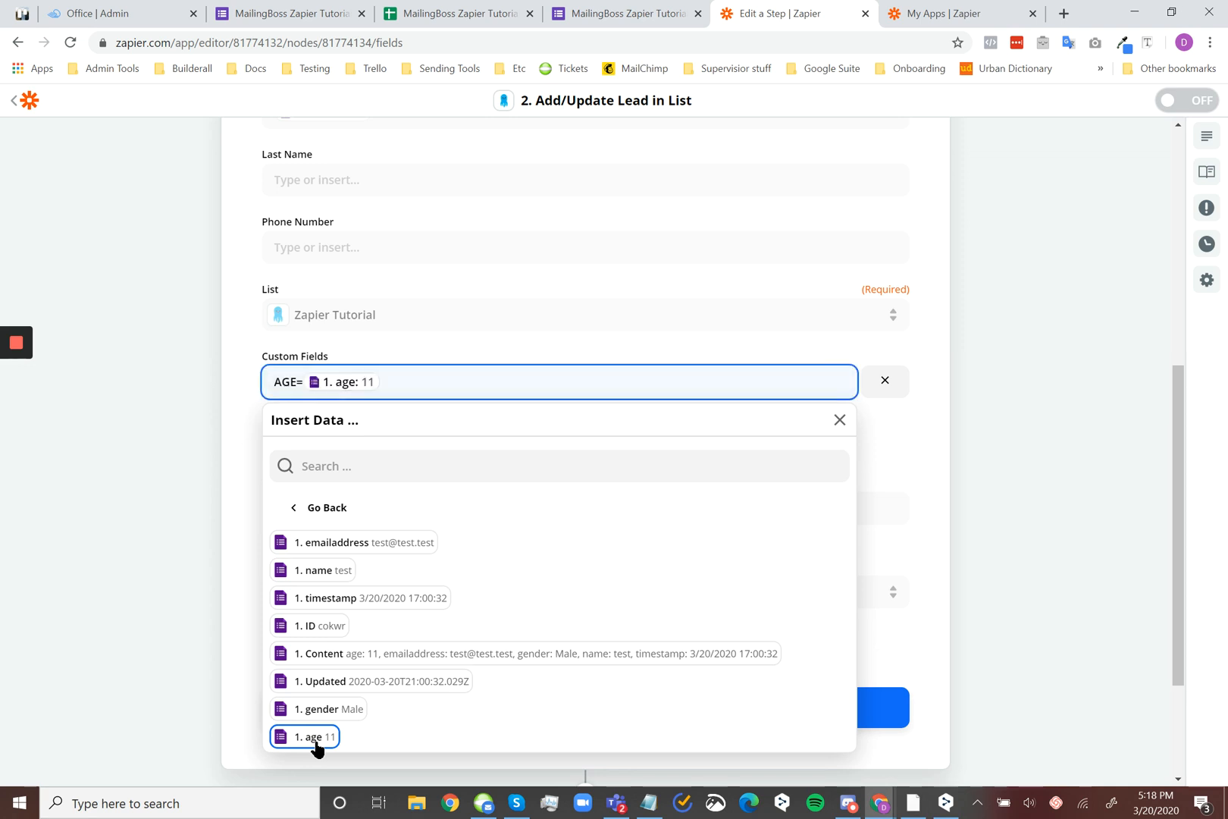
pyautogui.click(225, 395)
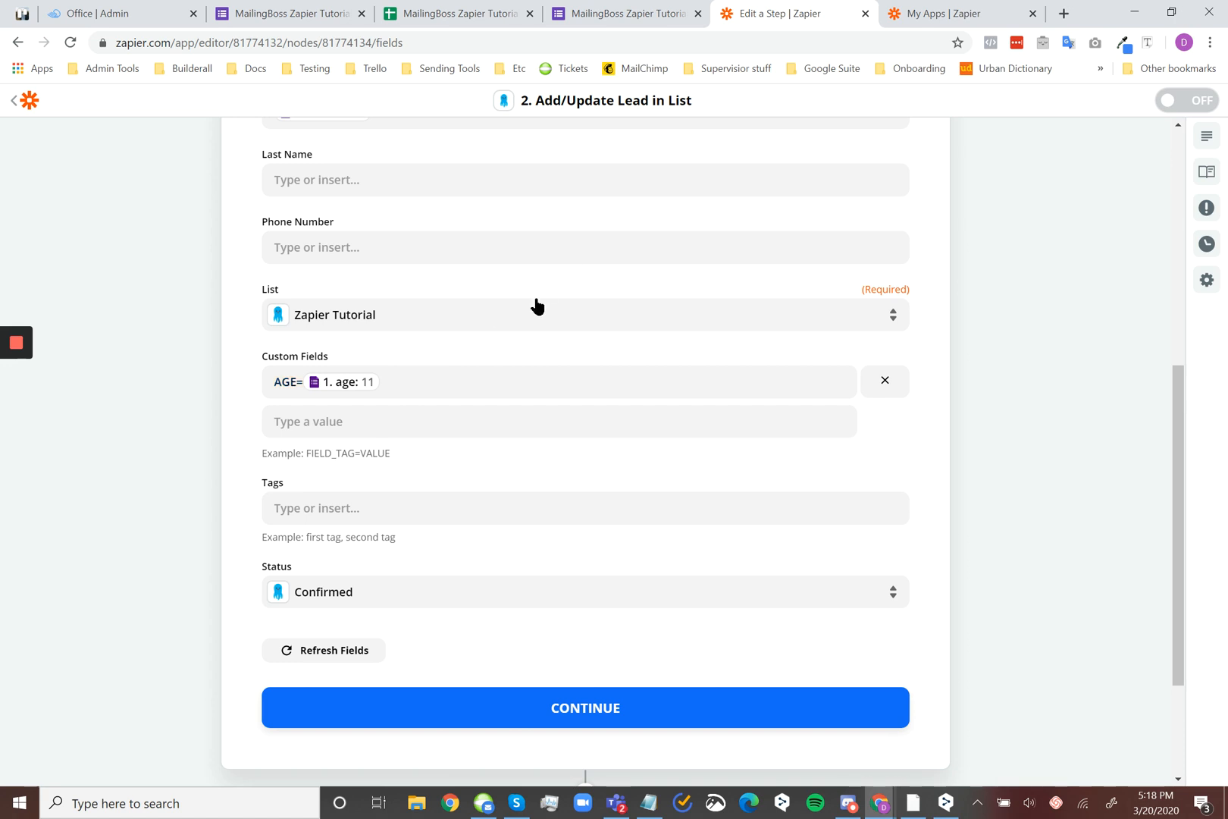
# Start a second custom field entry and copy the GENDER tag from the Gender field in the MailingBoss list
pyautogui.click(440, 418)
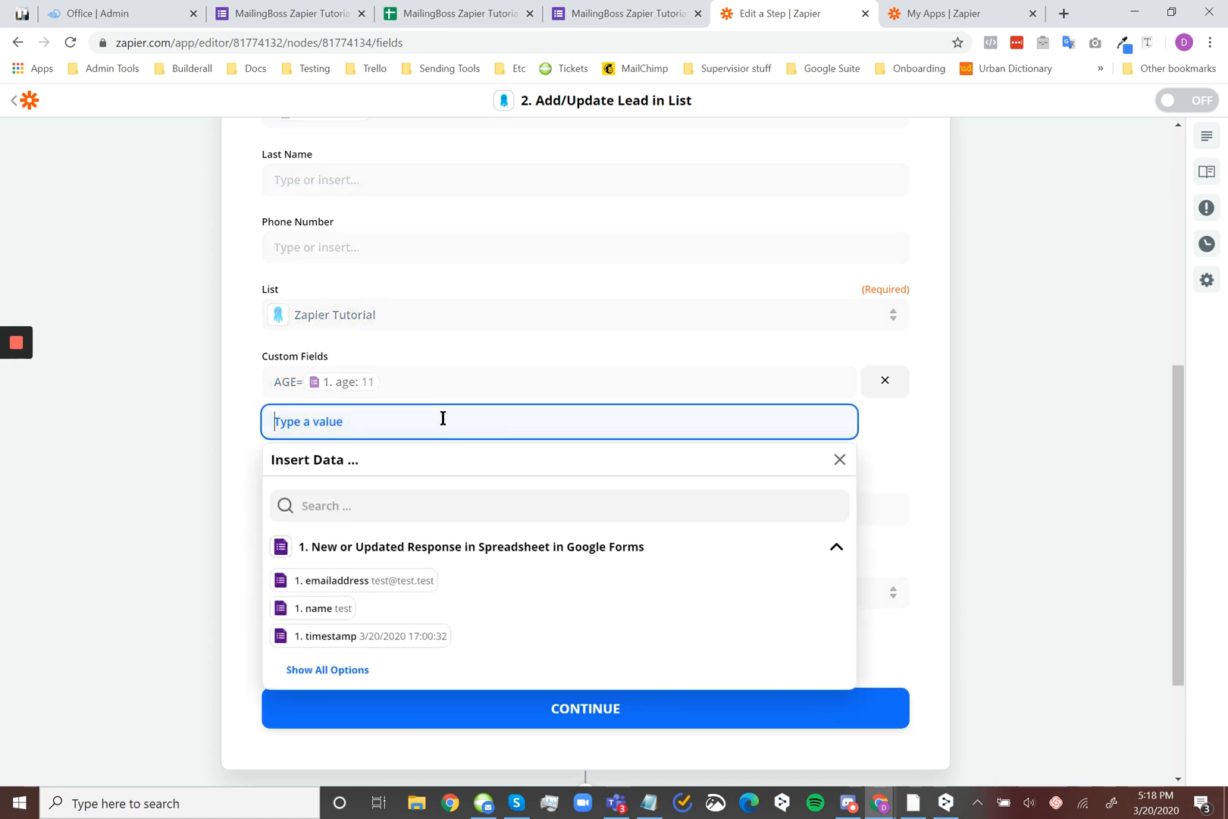
pyautogui.click(869, 793)
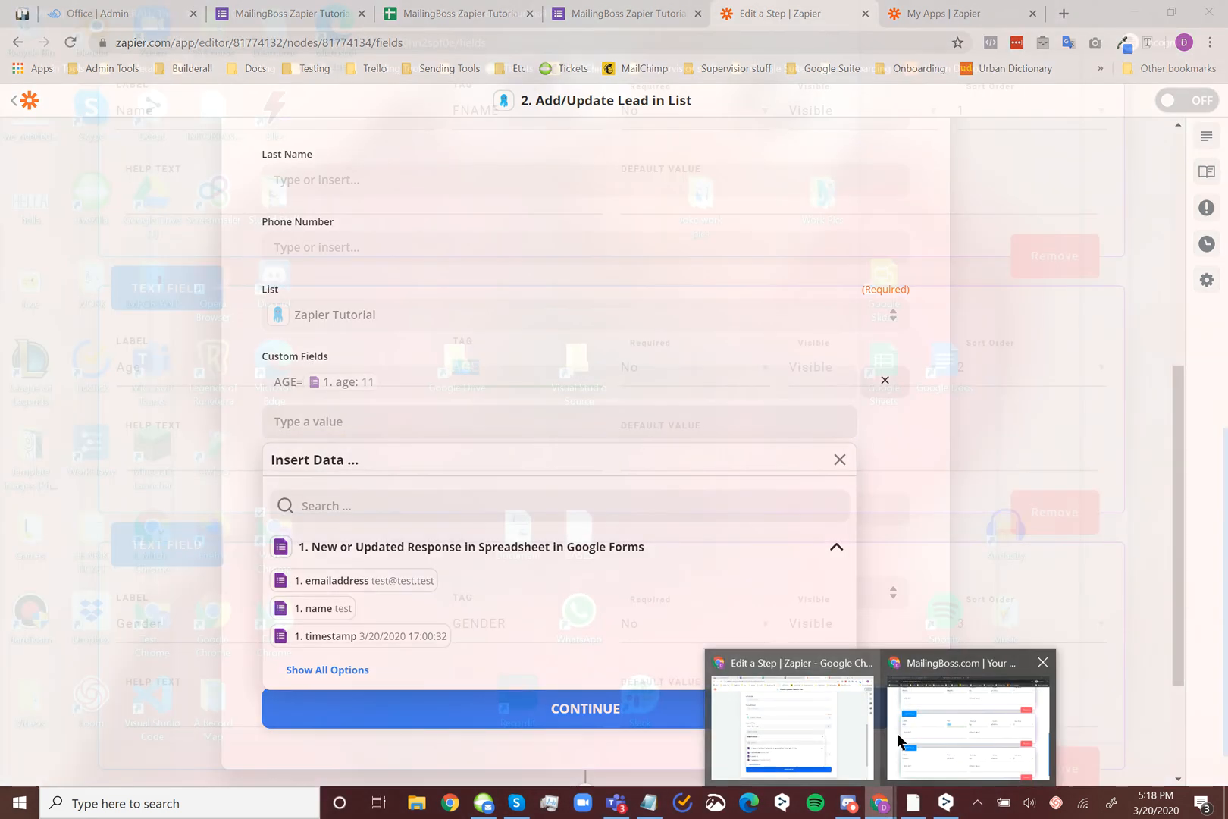
pyautogui.click(897, 733)
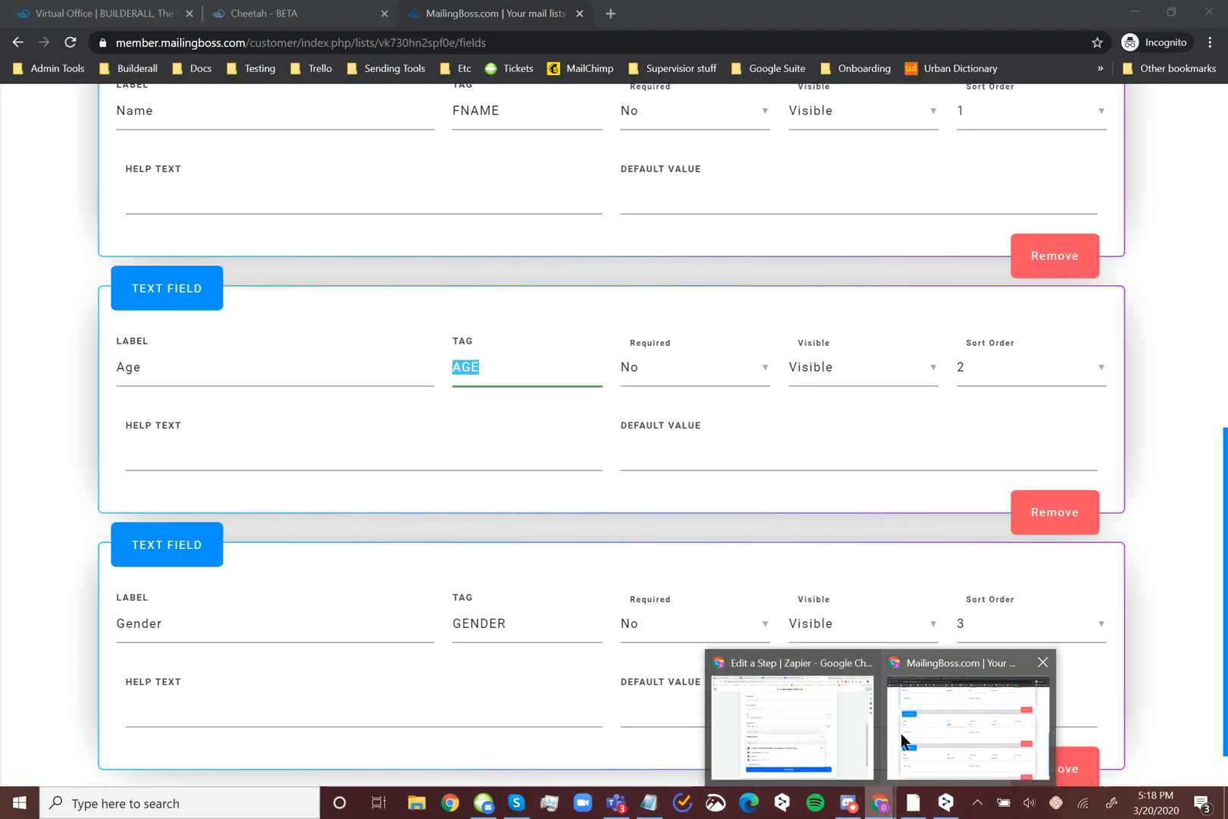
pyautogui.click(497, 621)
pyautogui.doubleClick(497, 621)
pyautogui.hotkey('ctrl', 'c')
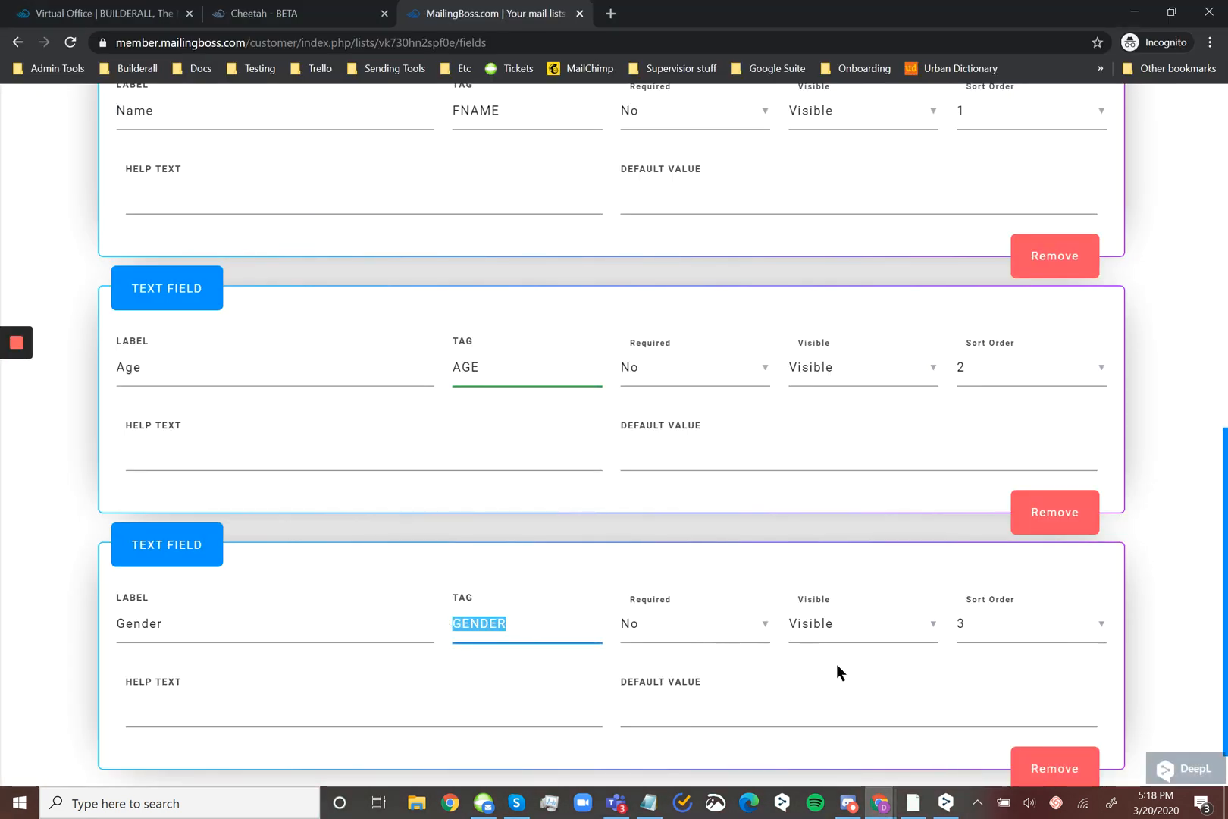
# Back in the Zap editor, fill the second custom field with GENDER= mapped to the trigger's gender value
pyautogui.click(879, 804)
pyautogui.click(791, 728)
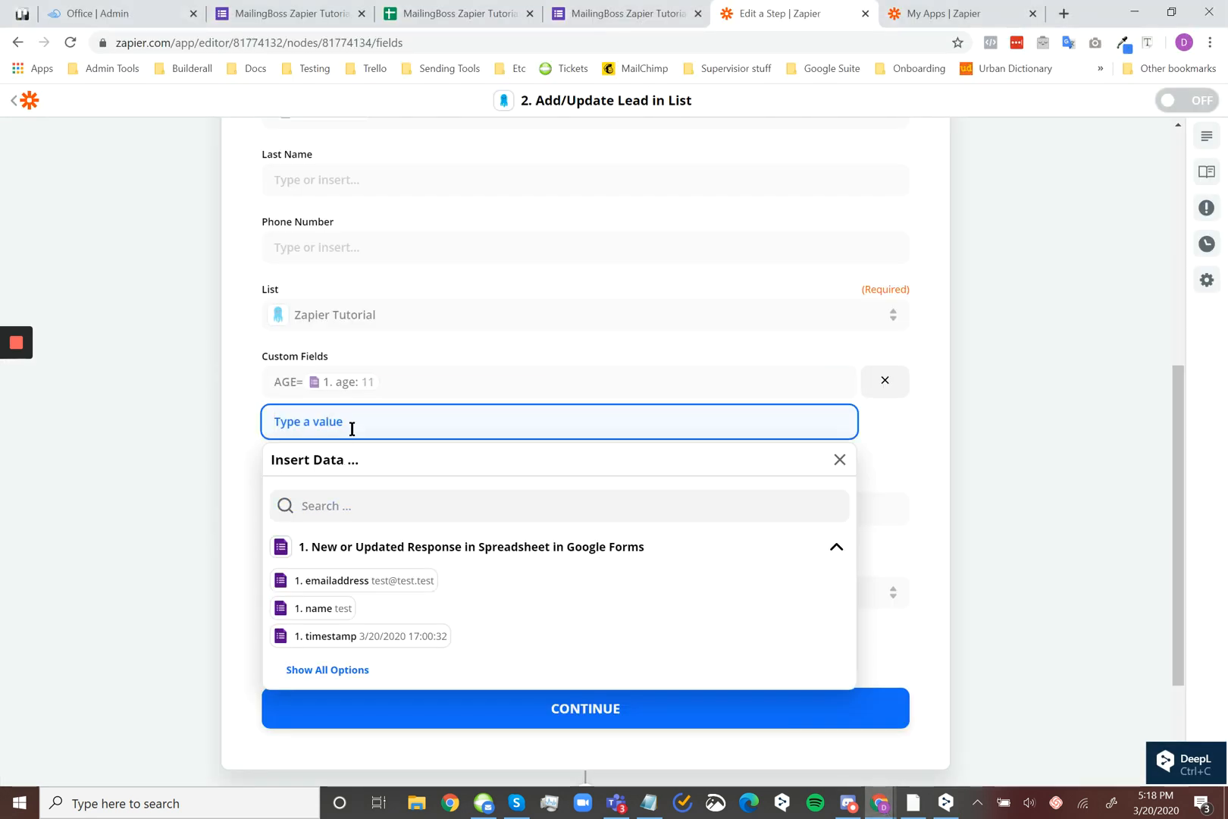
pyautogui.hotkey('ctrl', 'v')
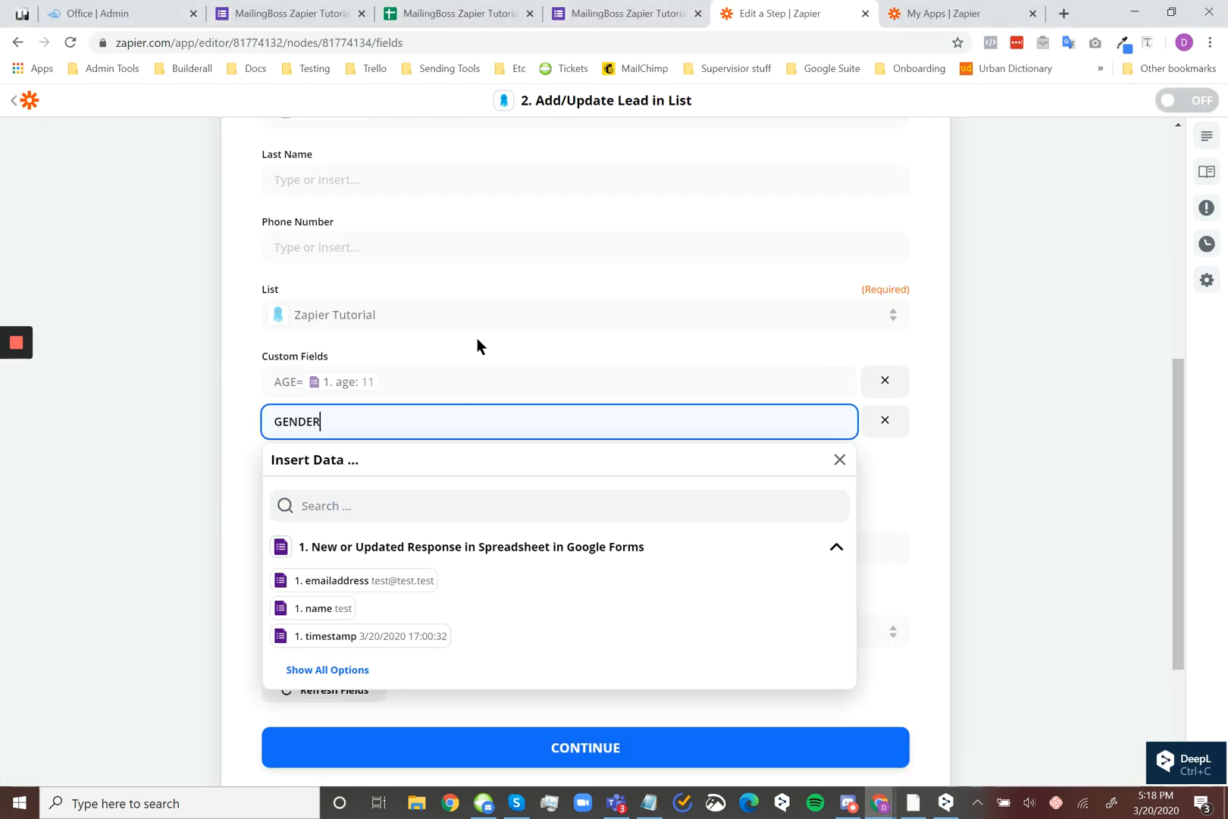
pyautogui.write('=')
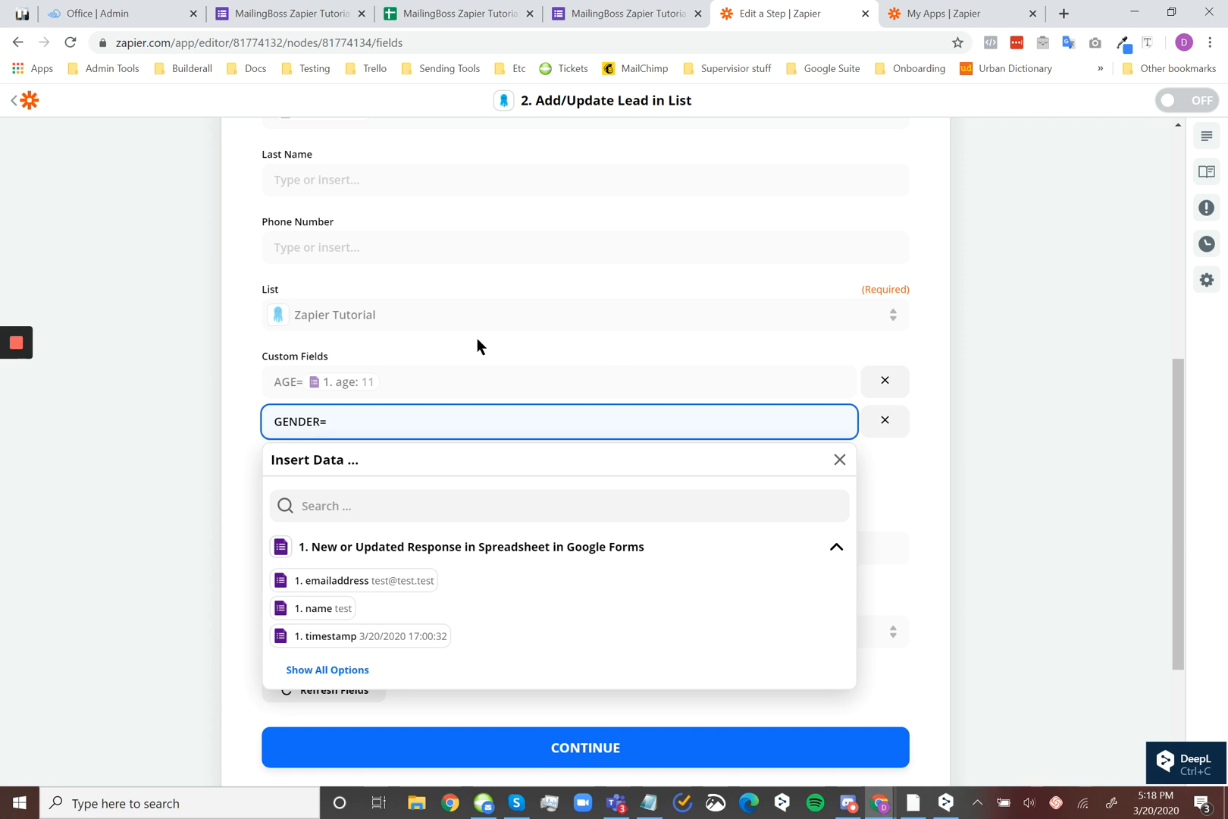
pyautogui.click(325, 671)
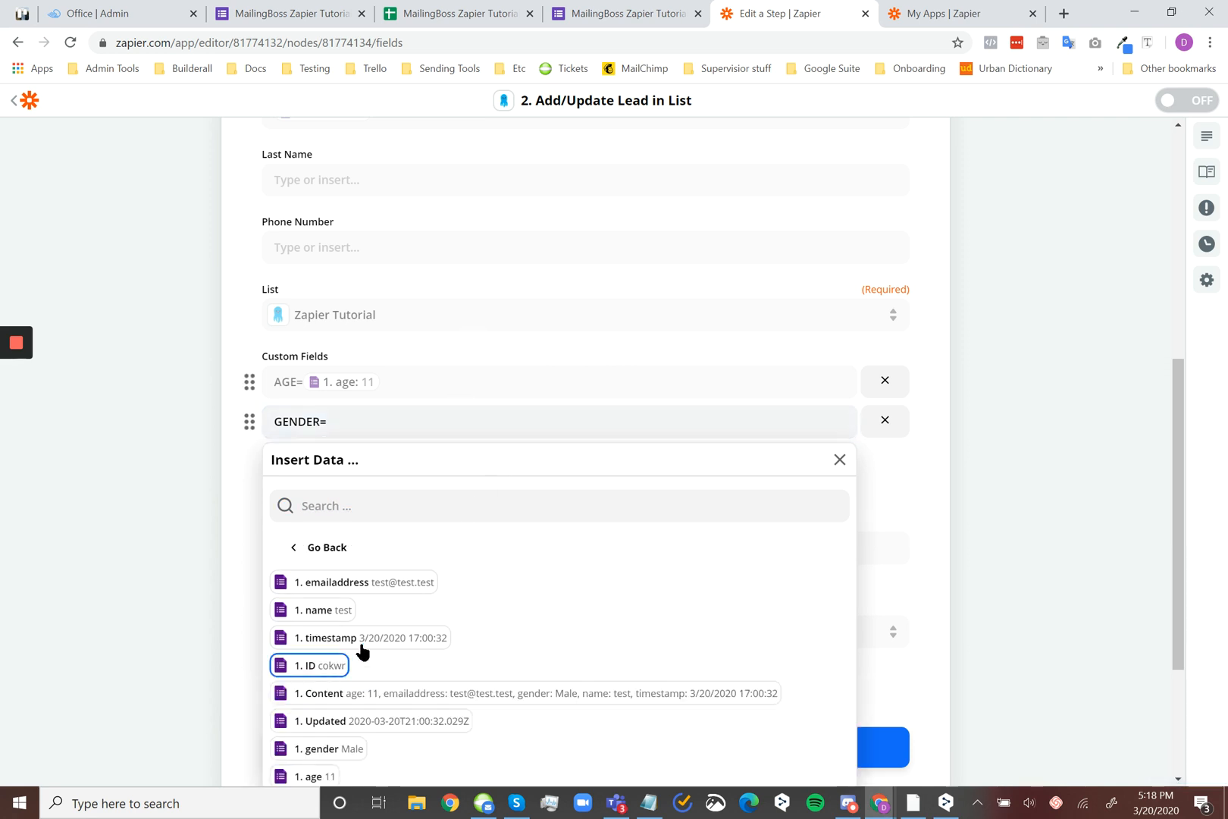
pyautogui.scroll(-3, 362, 652)
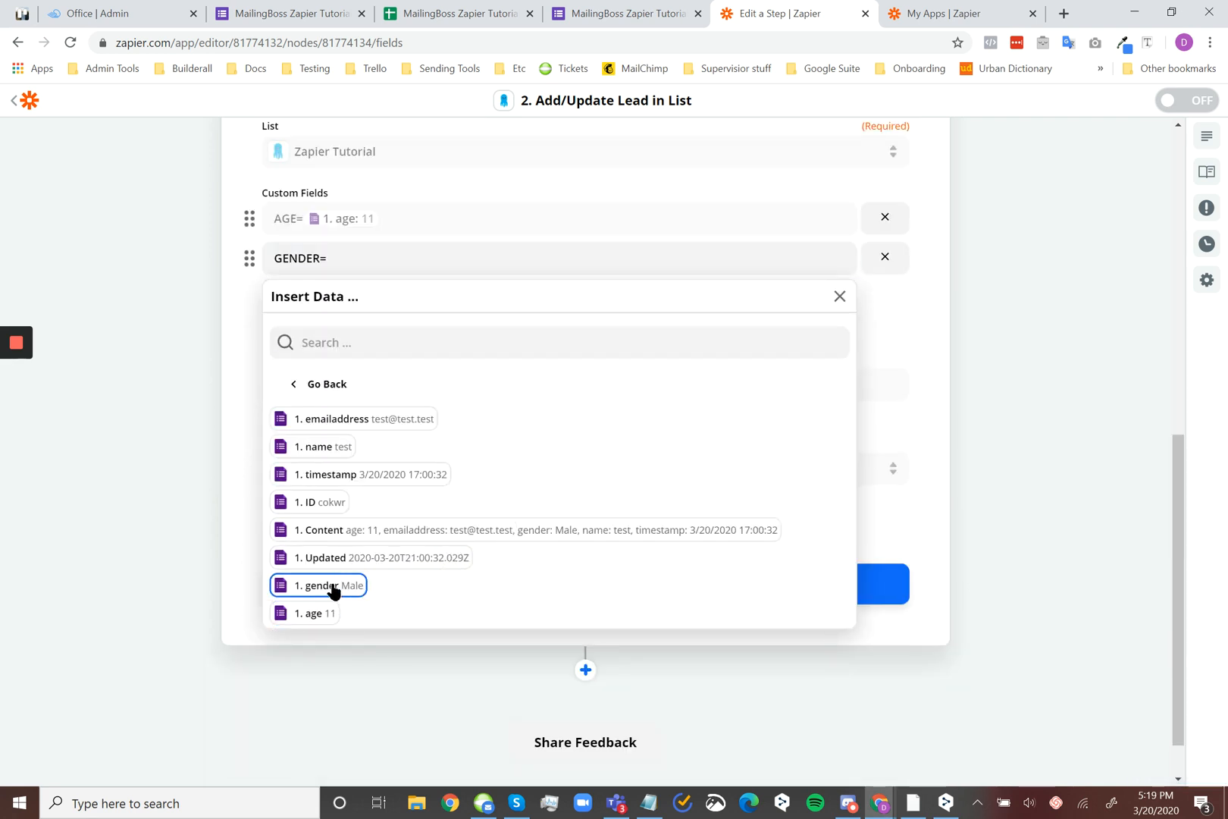
pyautogui.click(328, 587)
pyautogui.click(186, 353)
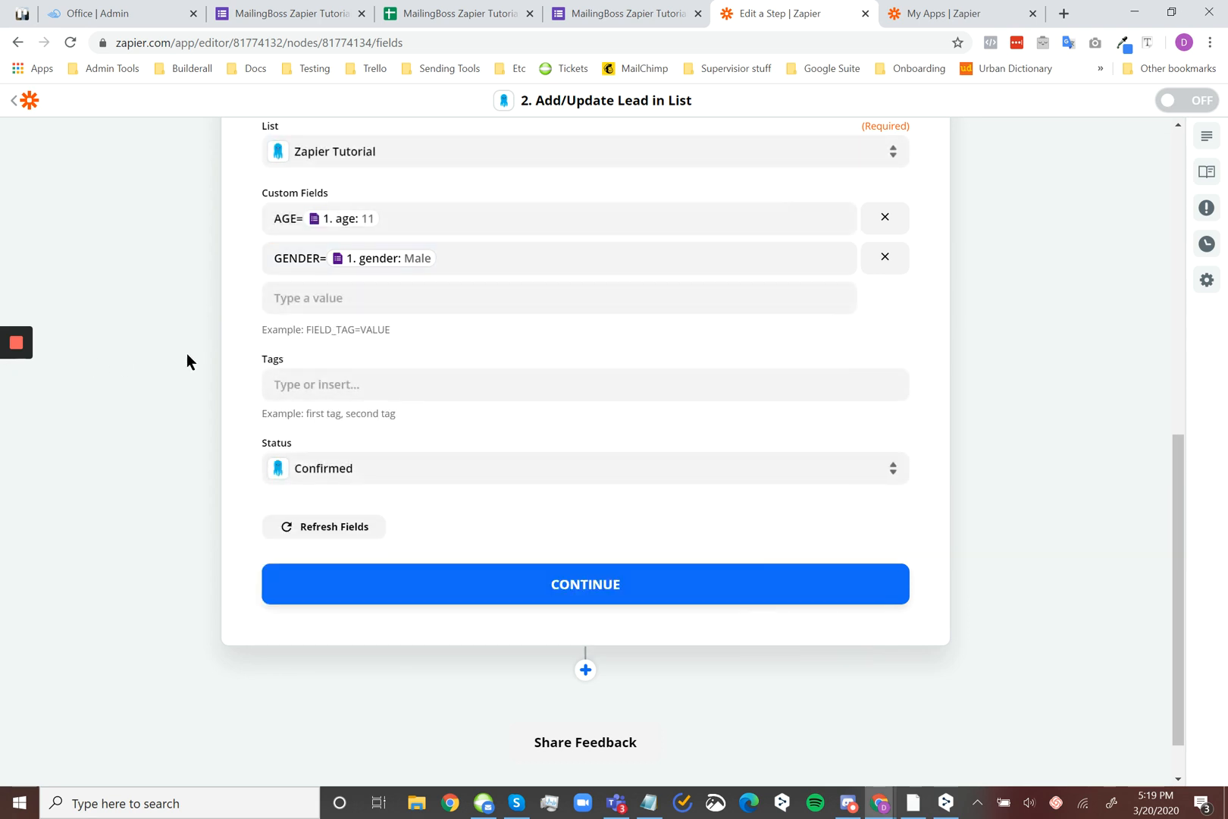
# Enter Zapier as the tag for the lead
pyautogui.scroll(-1, 589, 288)
pyautogui.scroll(3, 675, 355)
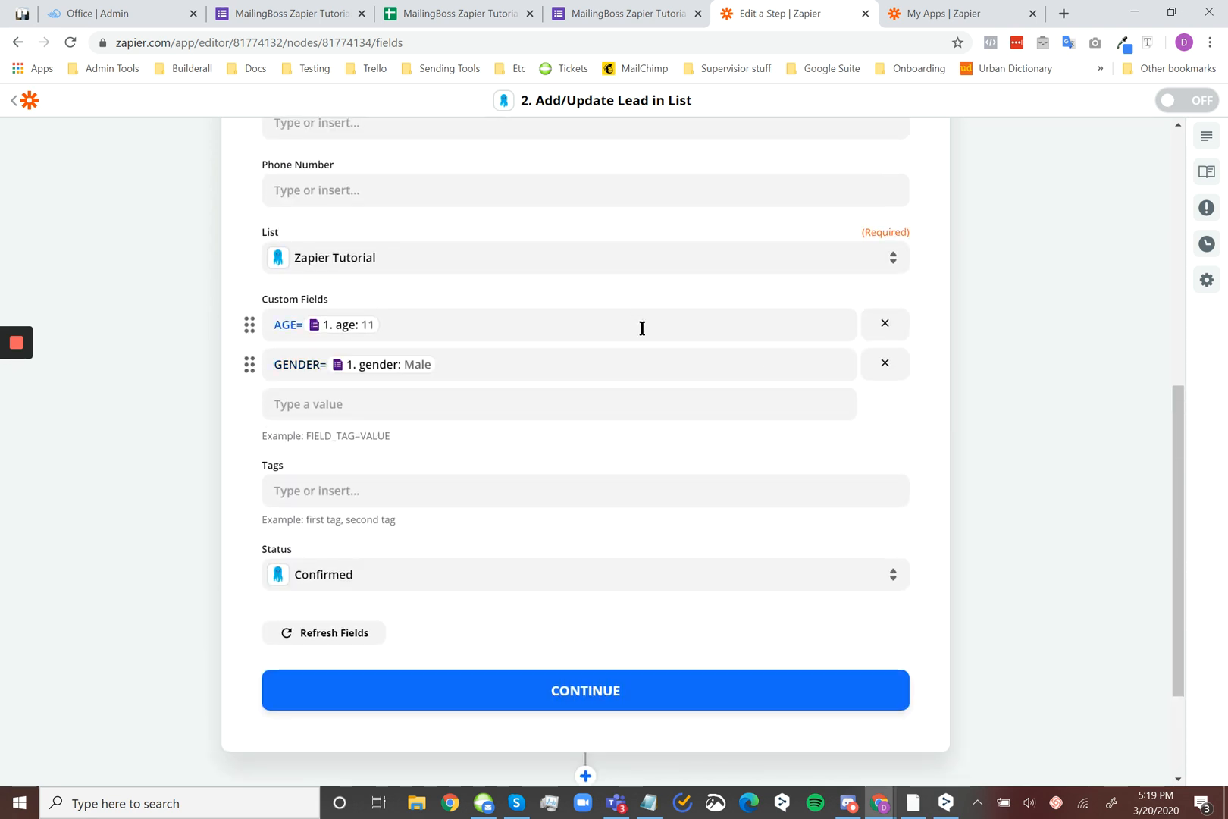
pyautogui.click(486, 491)
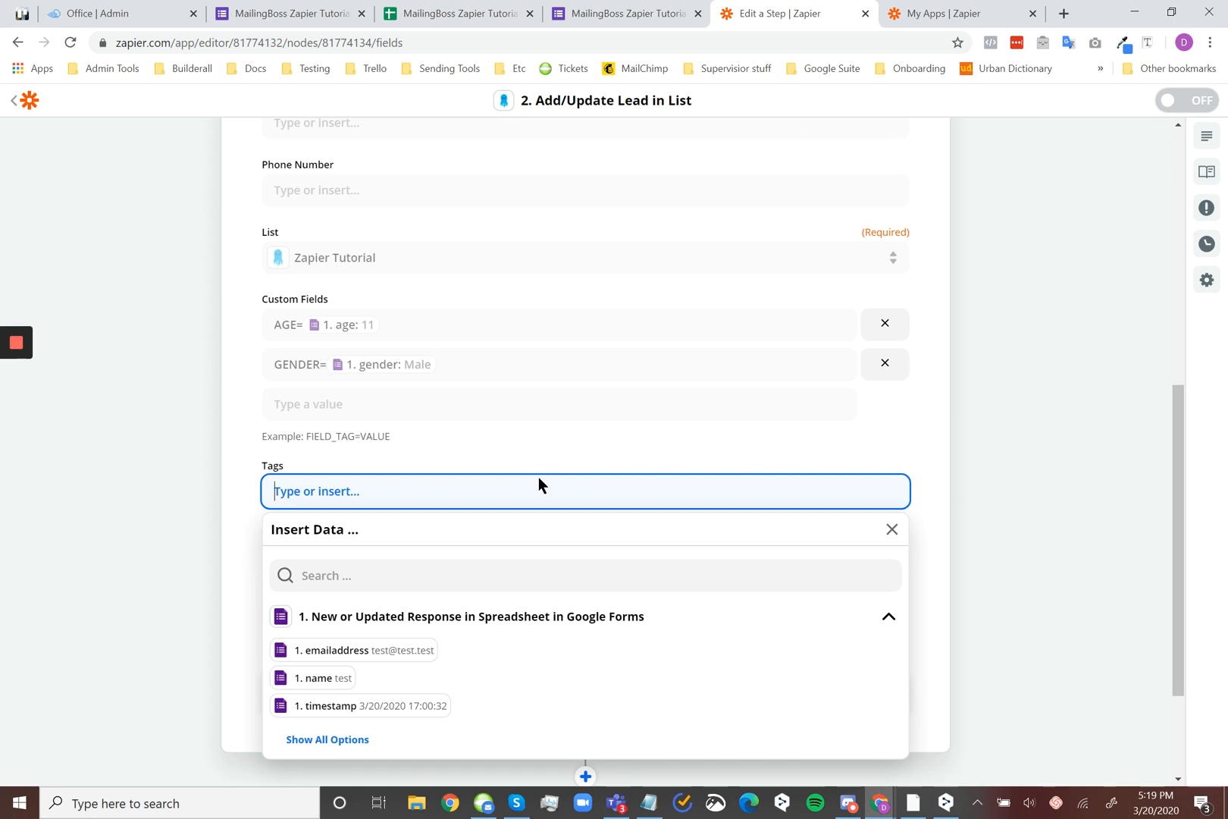
pyautogui.write('Zapier')
pyautogui.click(1038, 476)
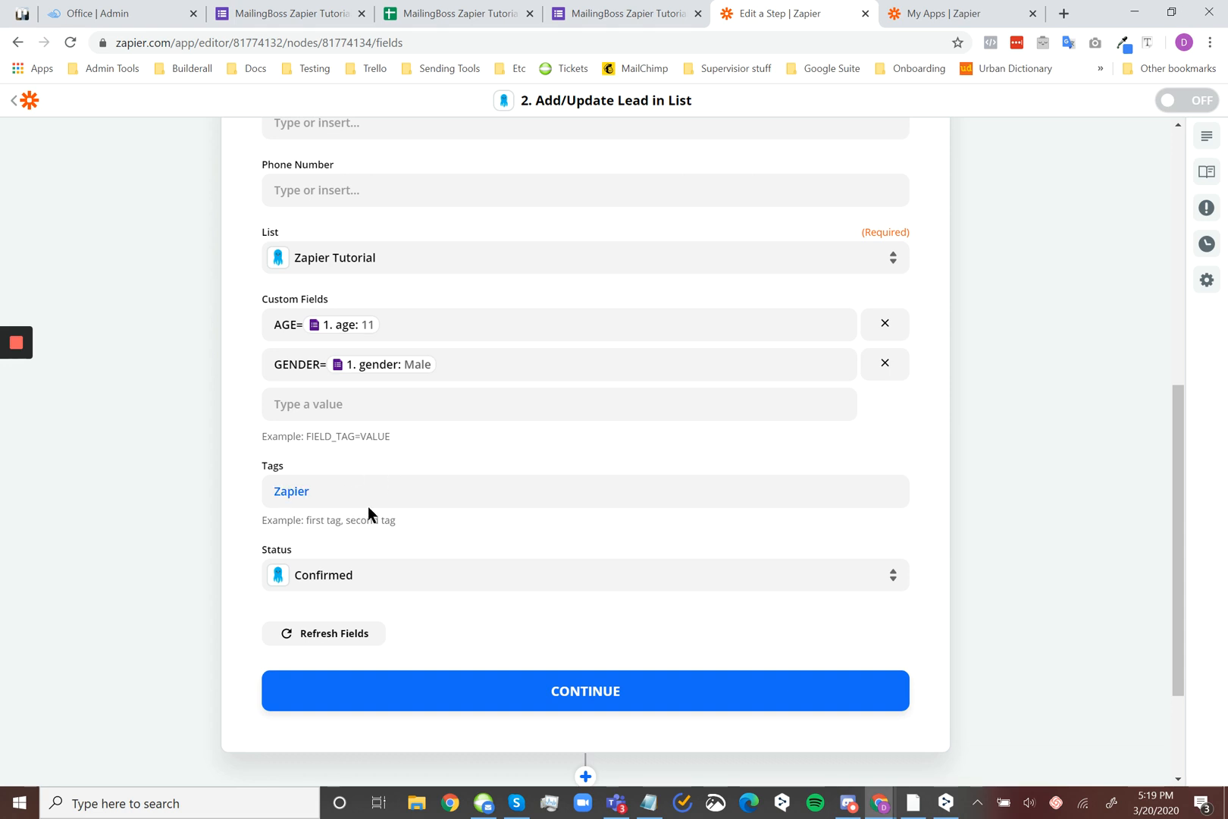
# Try the Unconfirmed option for the lead's Status and return it to Confirmed
pyautogui.click(387, 572)
pyautogui.scroll(-1, 486, 542)
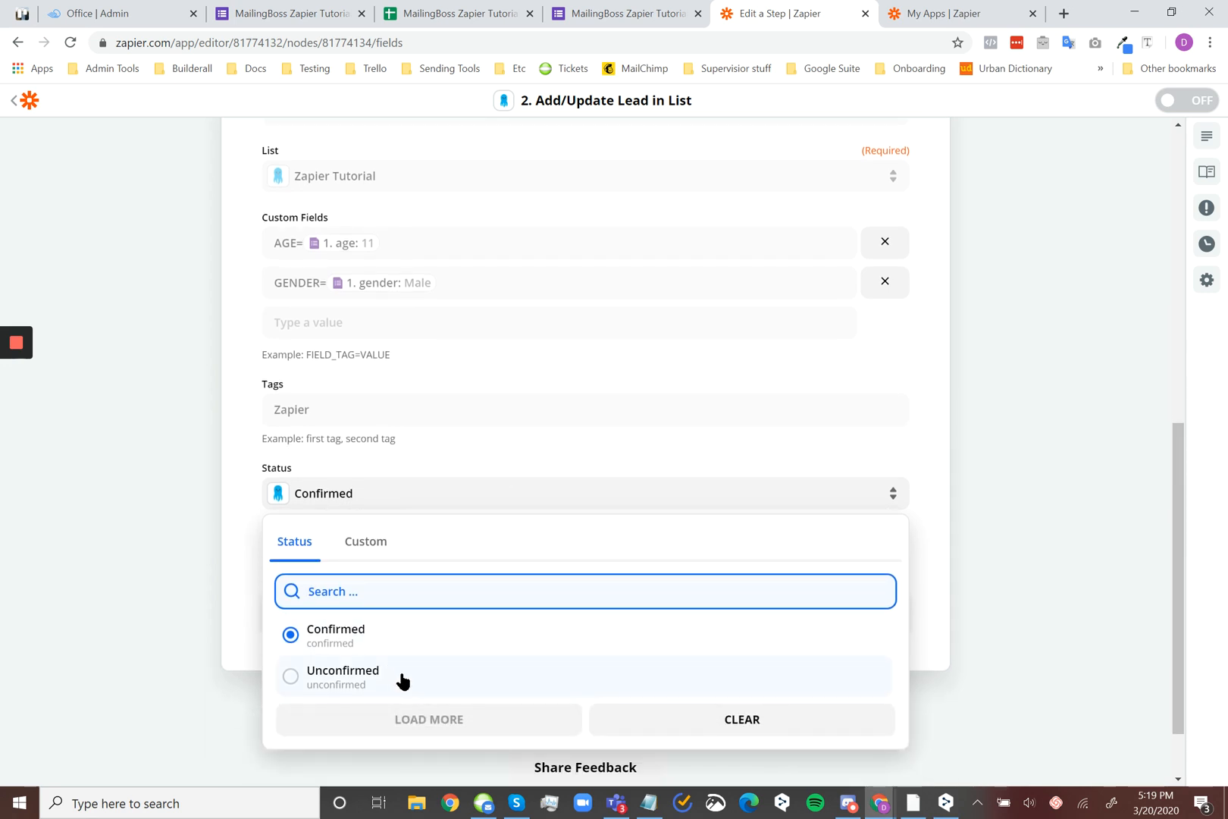
pyautogui.click(403, 681)
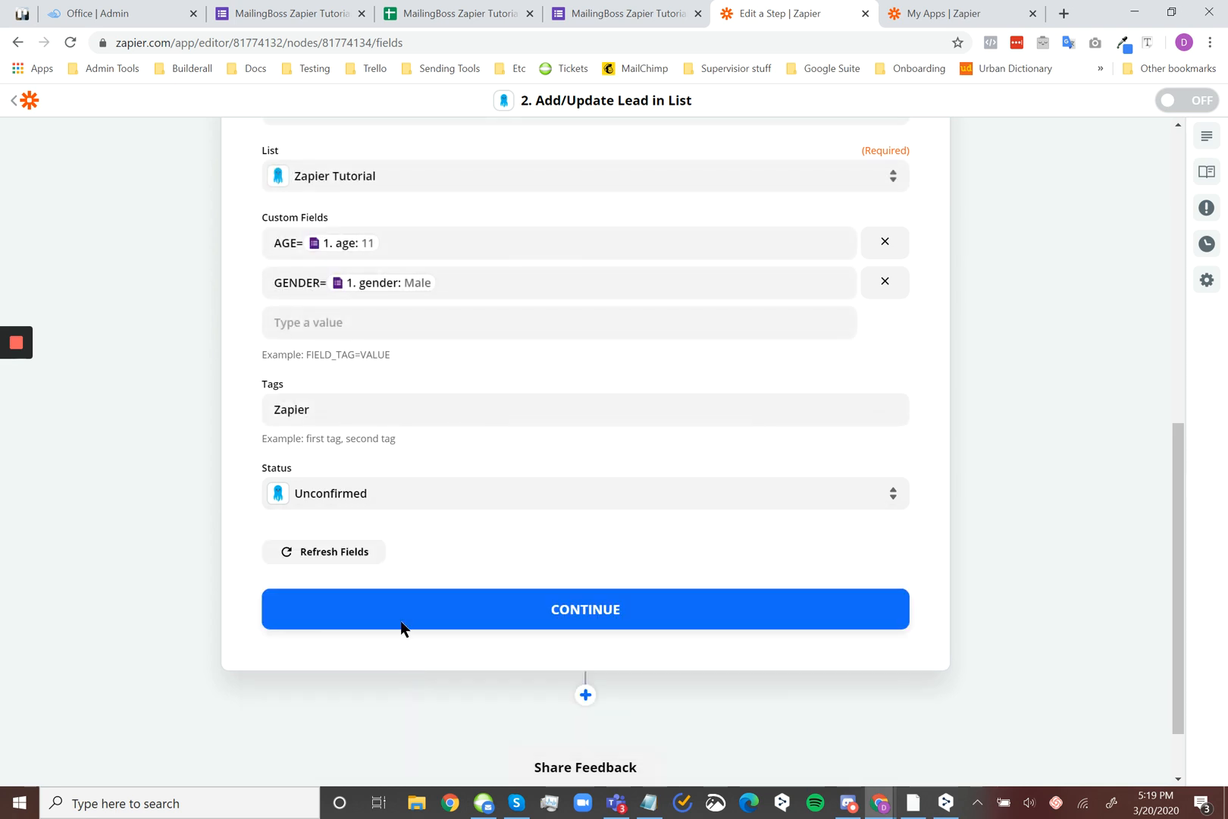
pyautogui.click(441, 494)
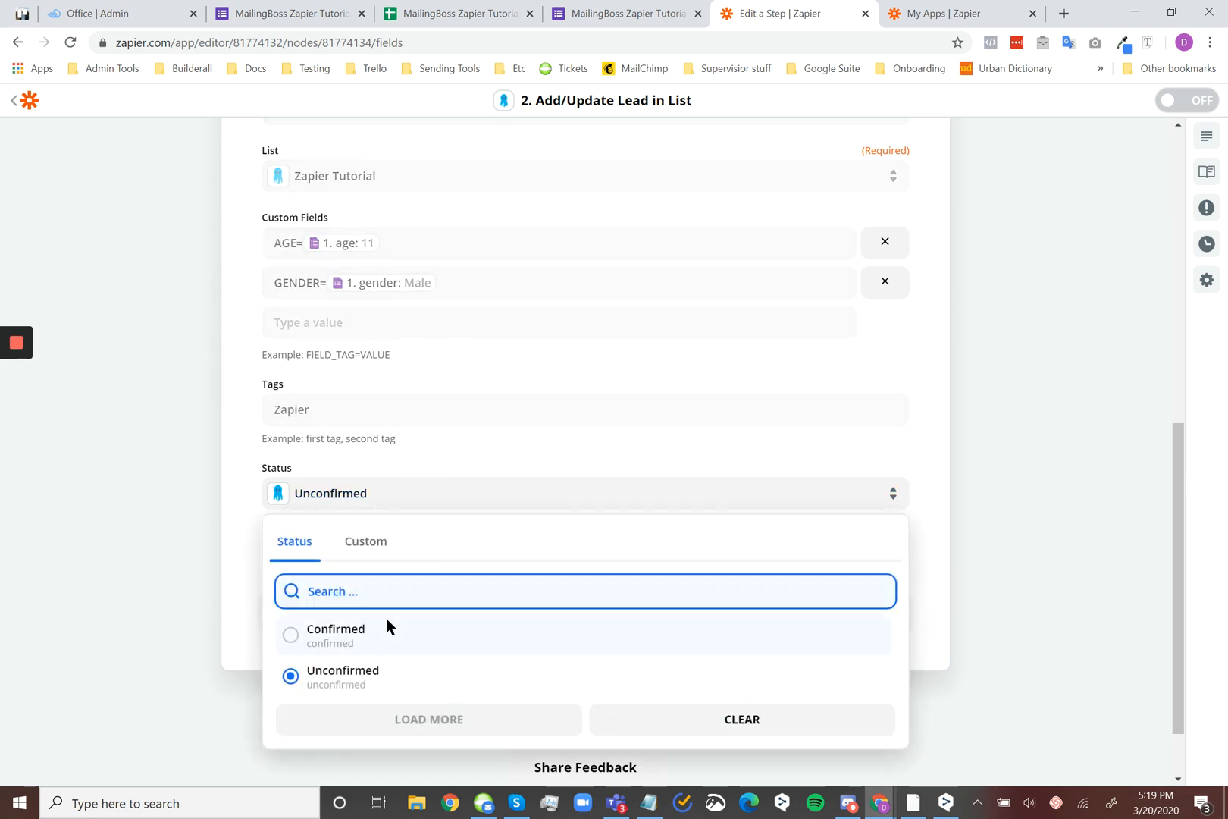
pyautogui.click(374, 634)
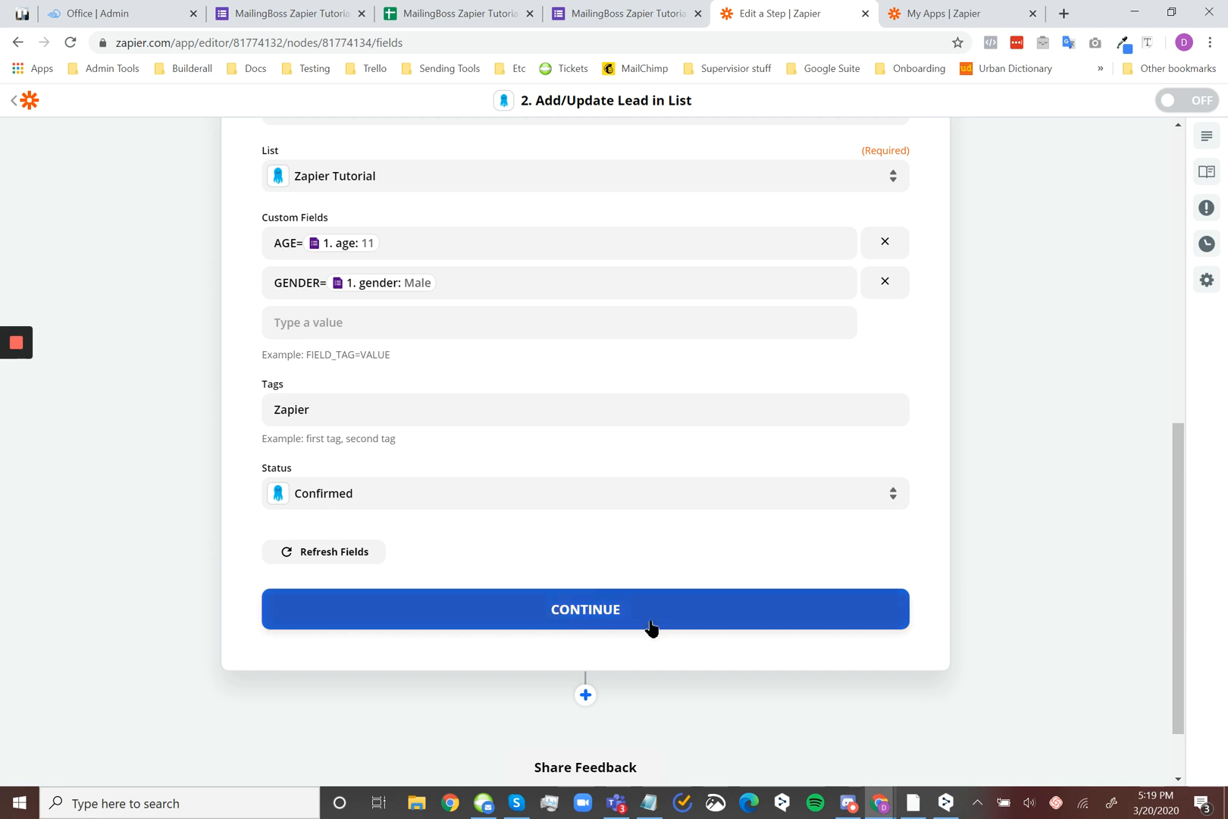
# Continue to the Send Data stage, review the lead data and send the test lead to Builderall Mailingboss
pyautogui.click(682, 622)
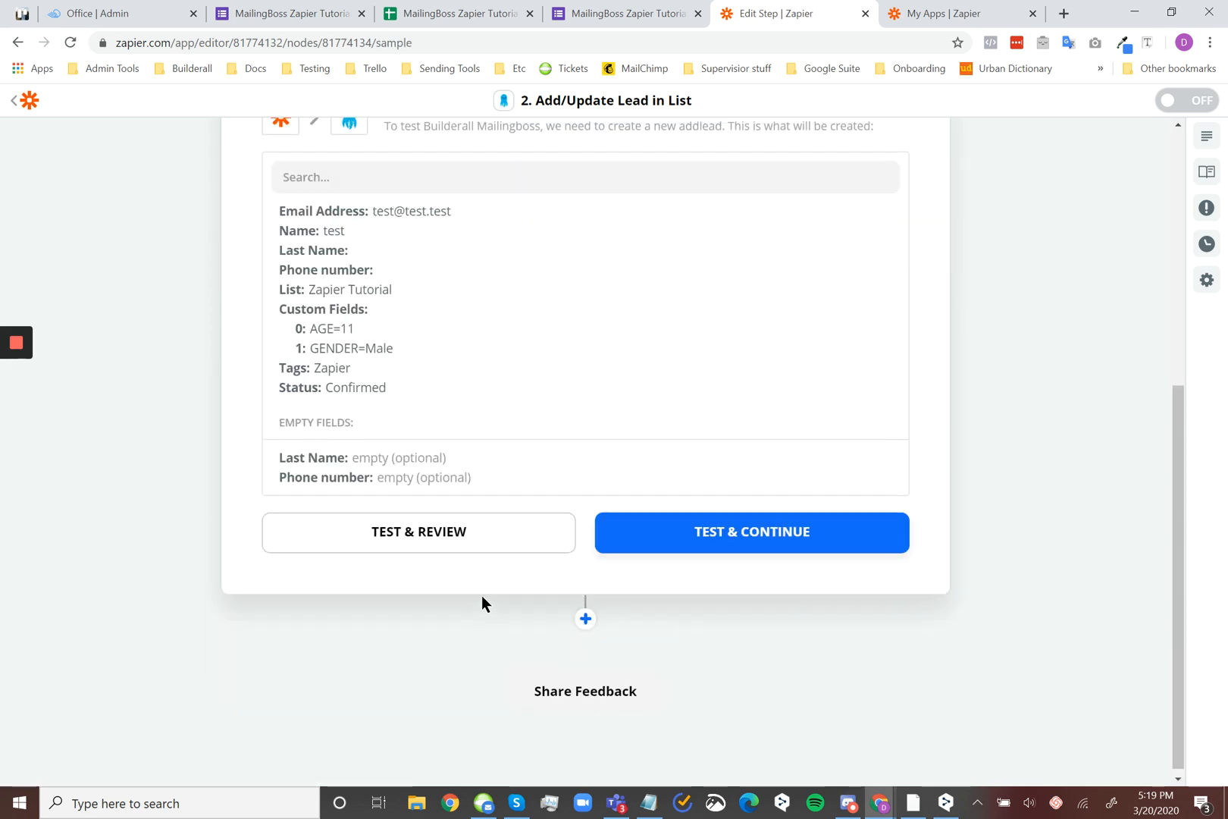
pyautogui.scroll(2, 482, 602)
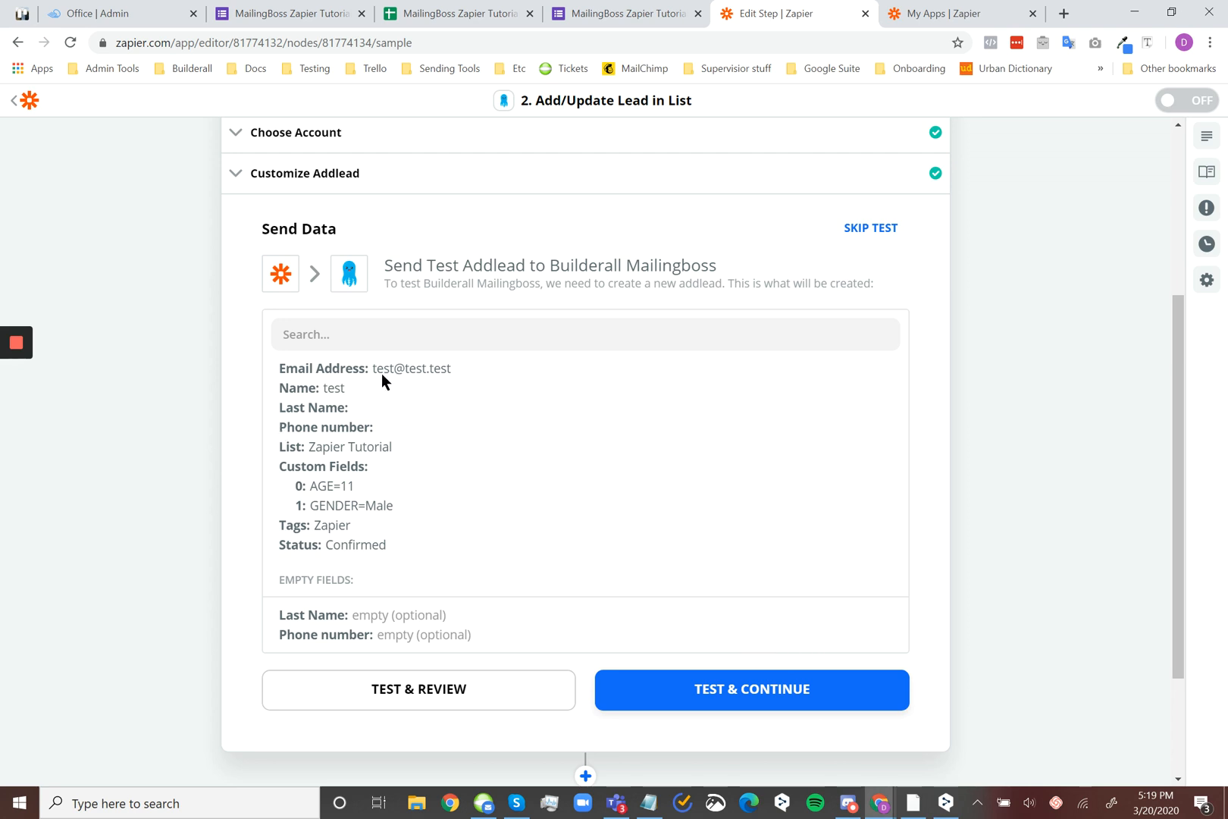
pyautogui.scroll(5, 395, 415)
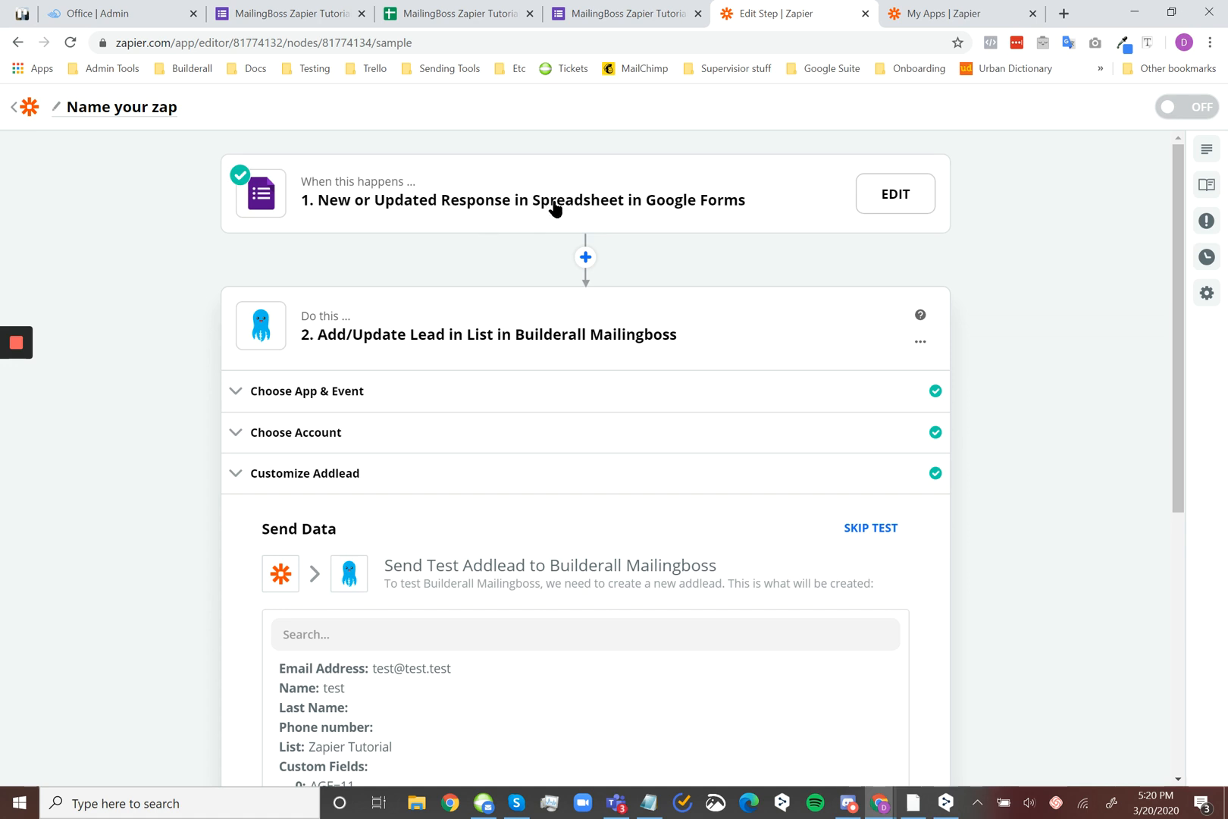
pyautogui.scroll(-1, 559, 258)
pyautogui.scroll(-3, 559, 255)
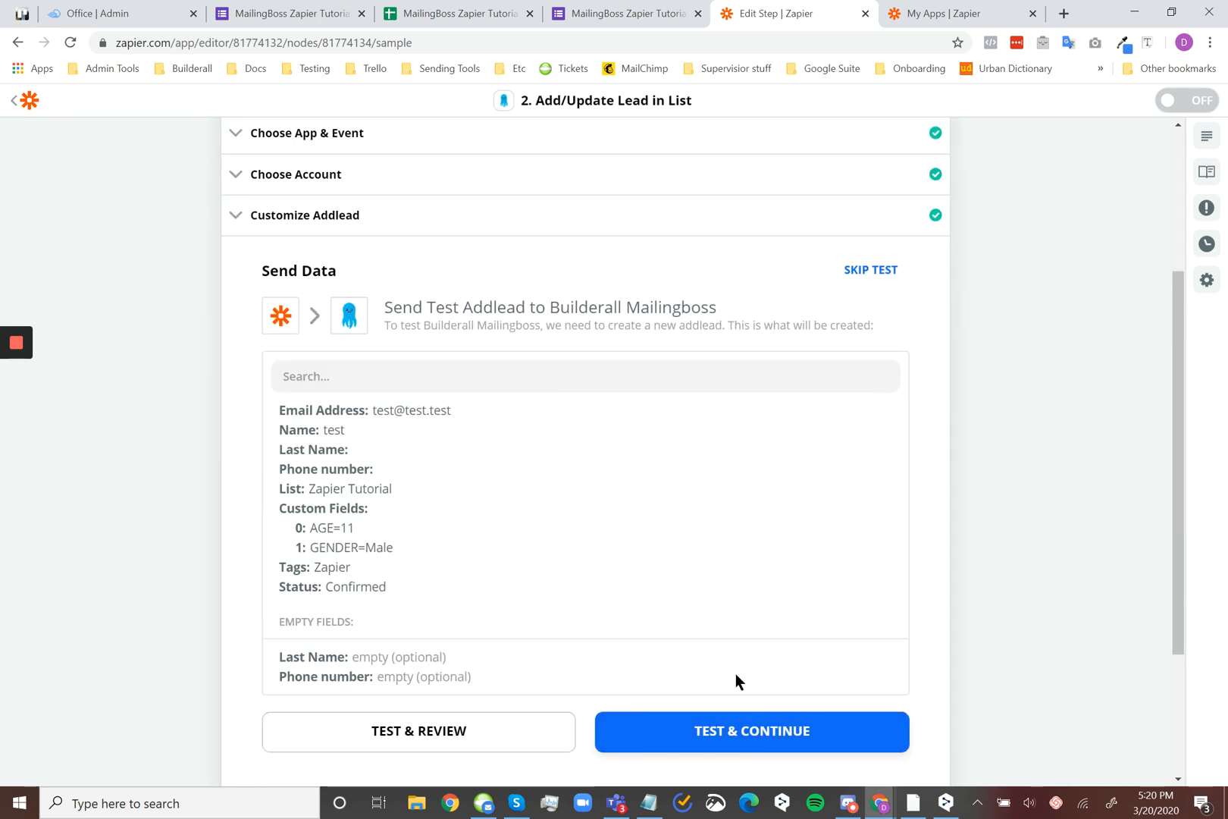
pyautogui.click(758, 734)
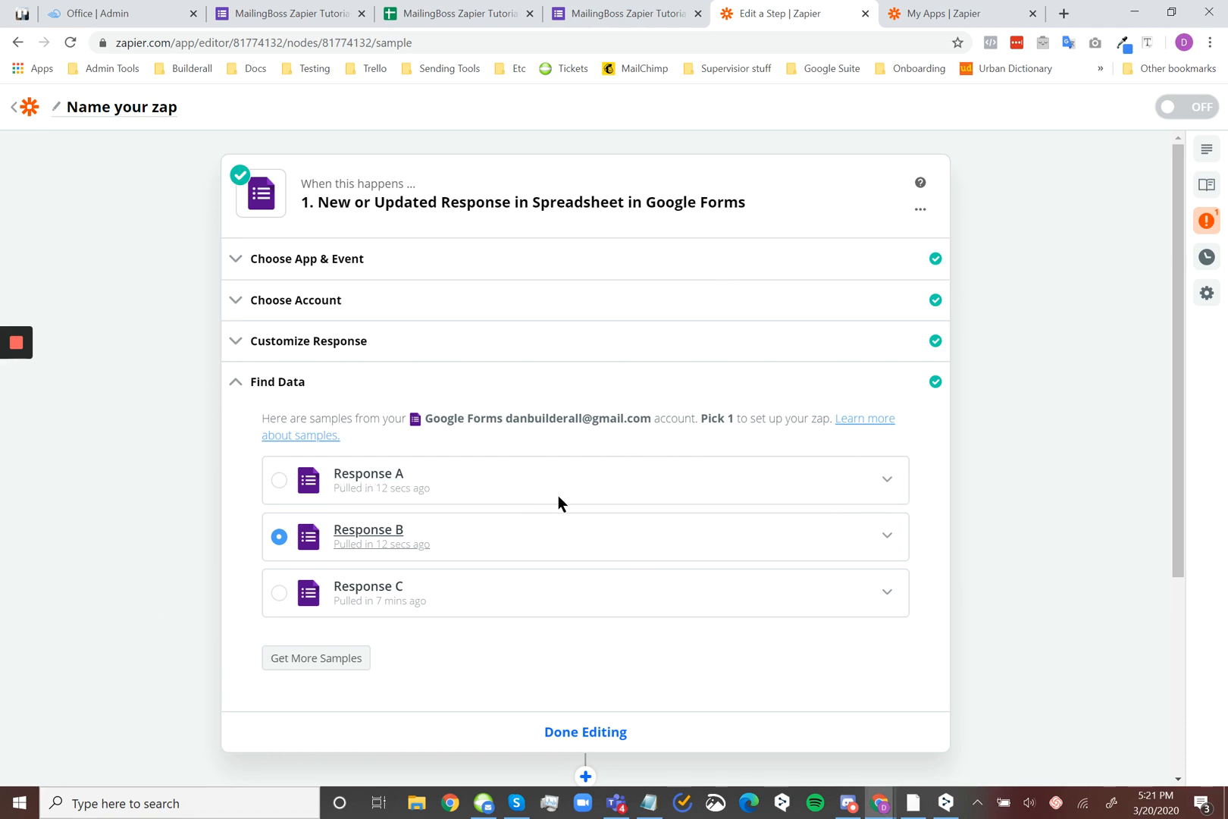
# Open the Add/Update Lead in List step and examine its Send Data error and the lead's email address
pyautogui.scroll(-4, 1052, 512)
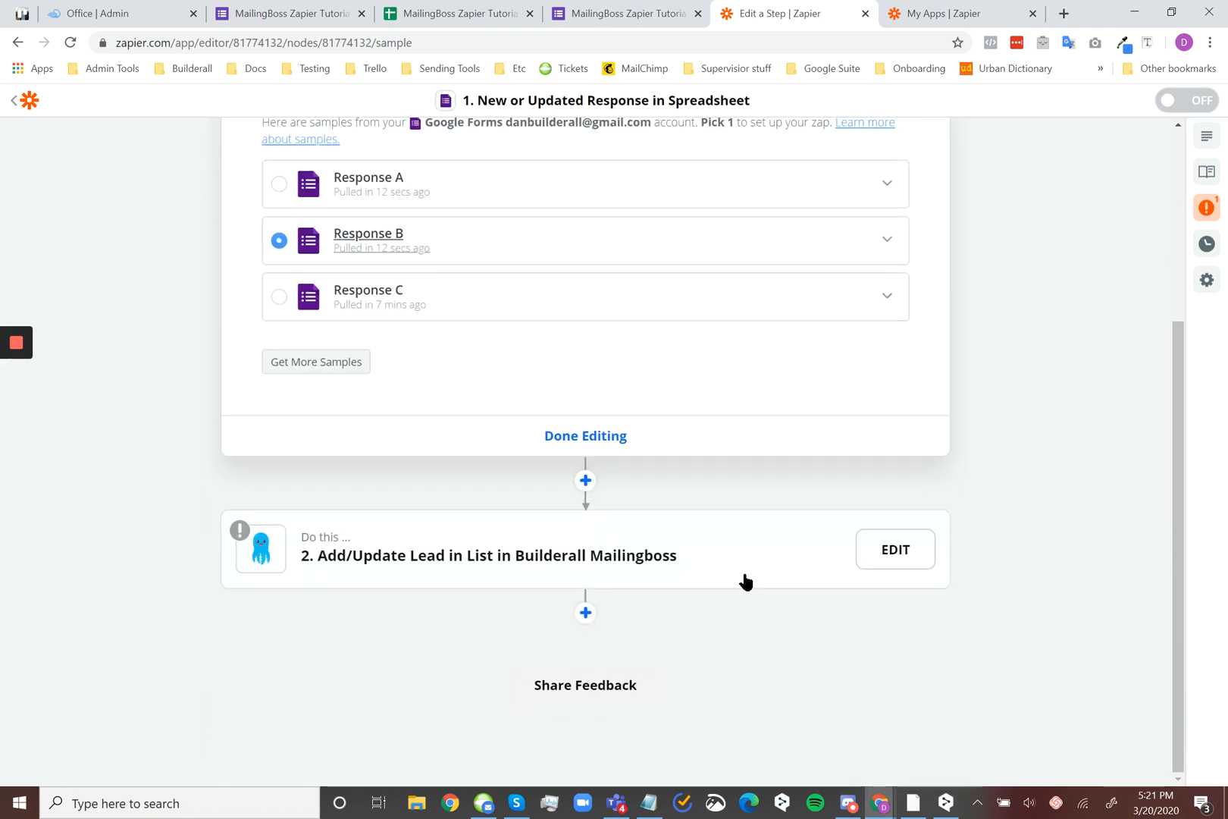
pyautogui.click(792, 575)
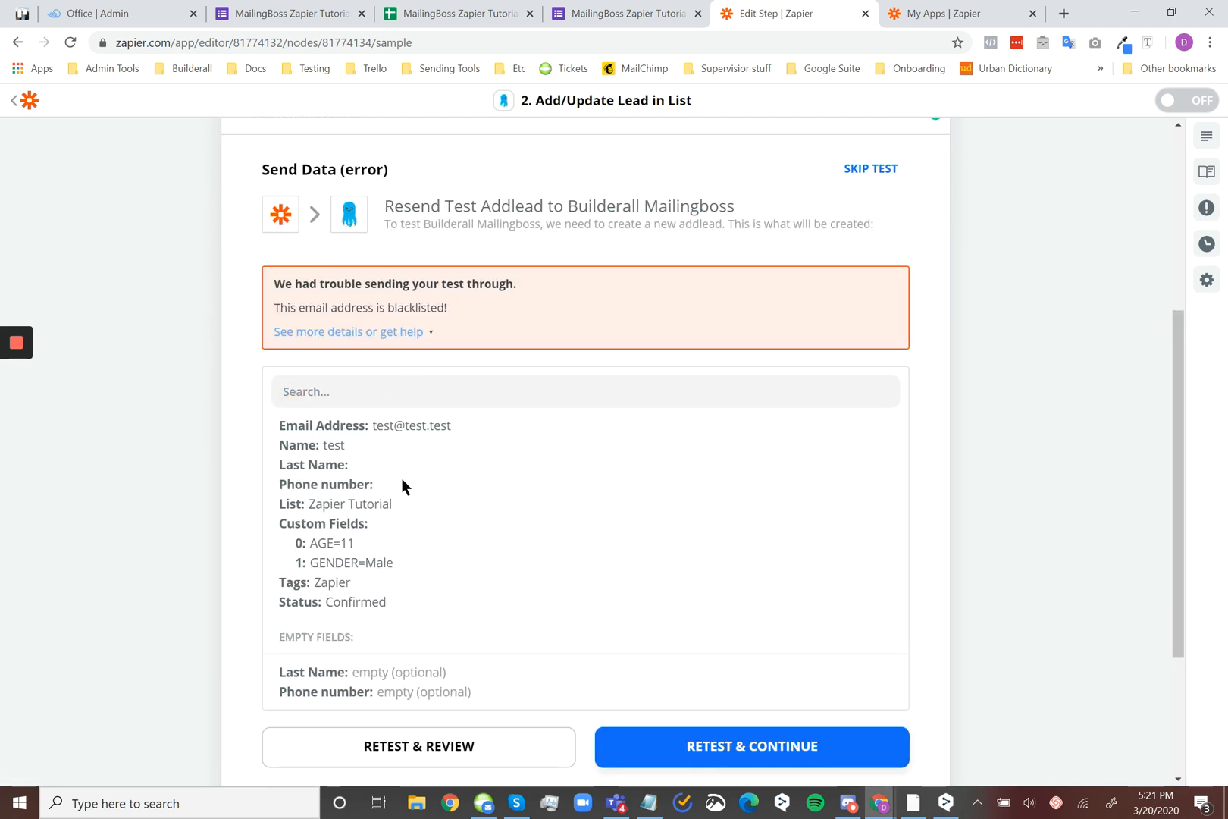
pyautogui.moveTo(451, 426); pyautogui.dragTo(370, 426)
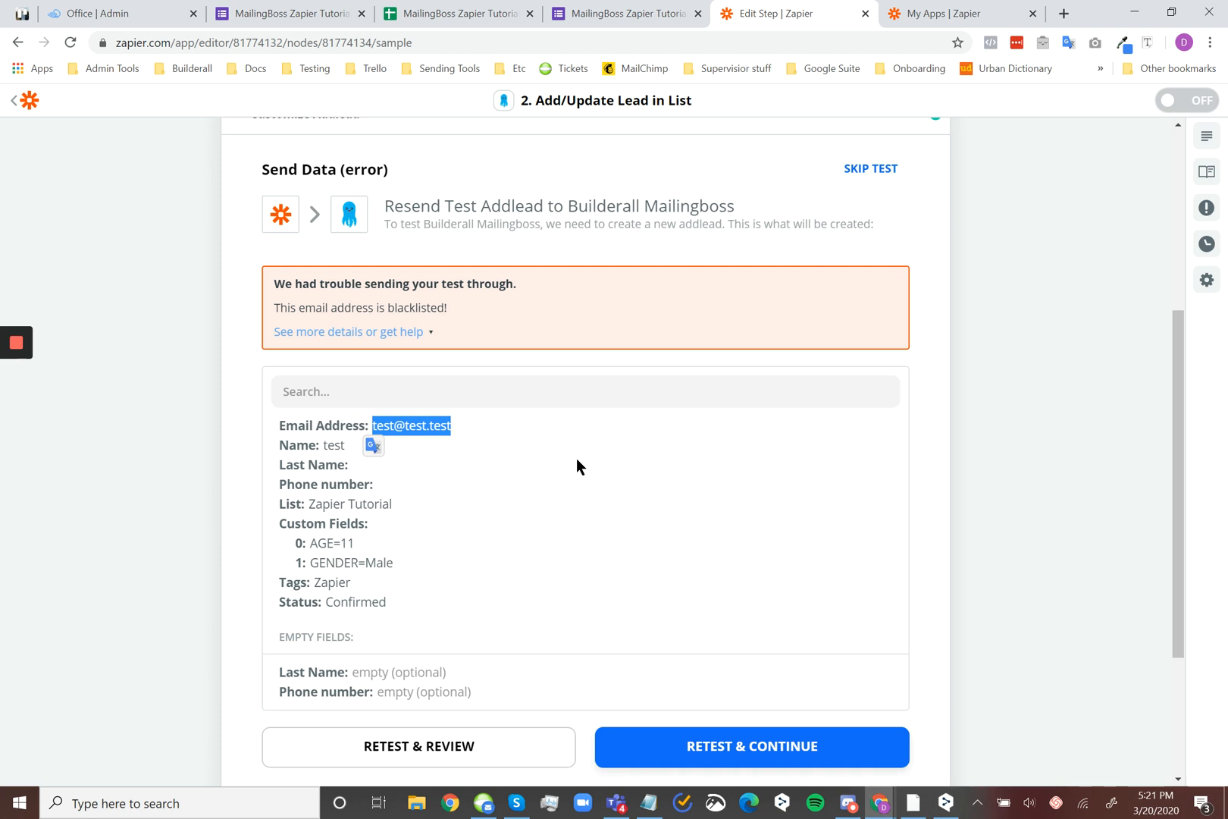
pyautogui.scroll(5, 1006, 476)
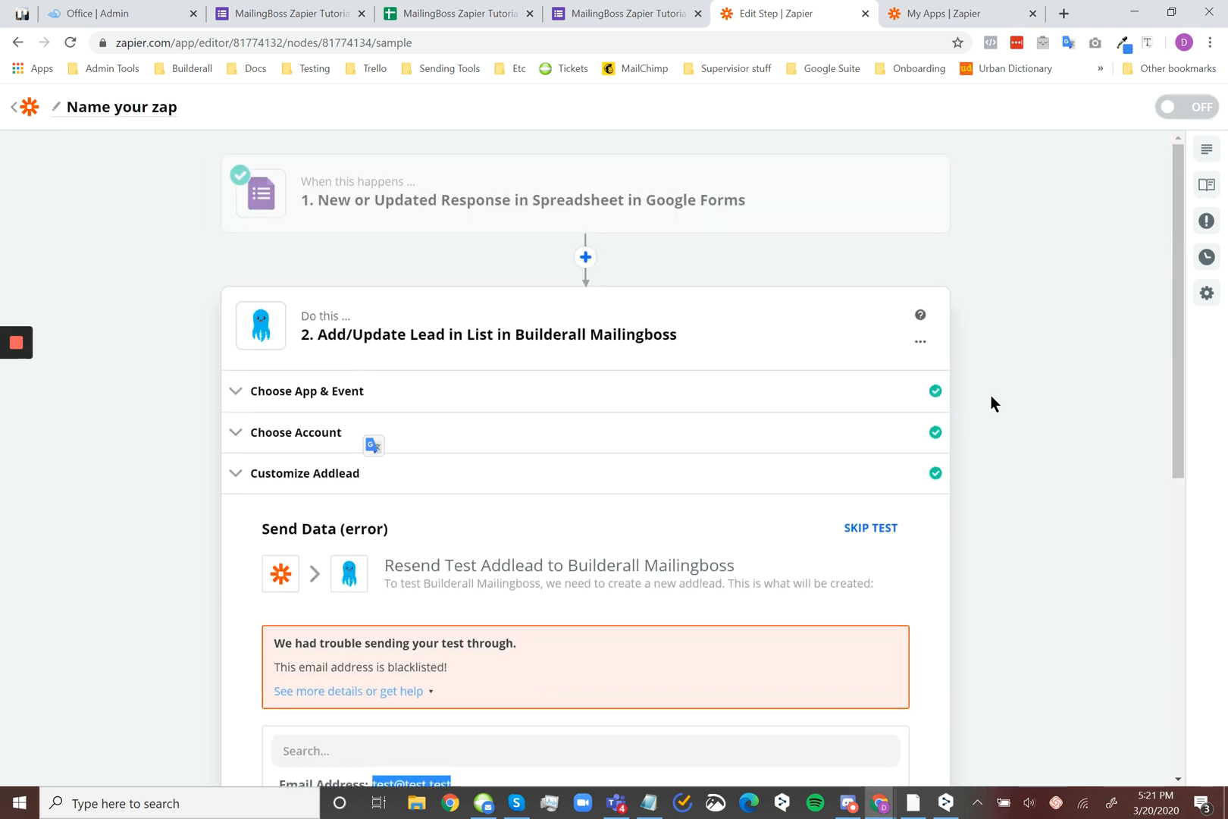
pyautogui.scroll(-3, 990, 395)
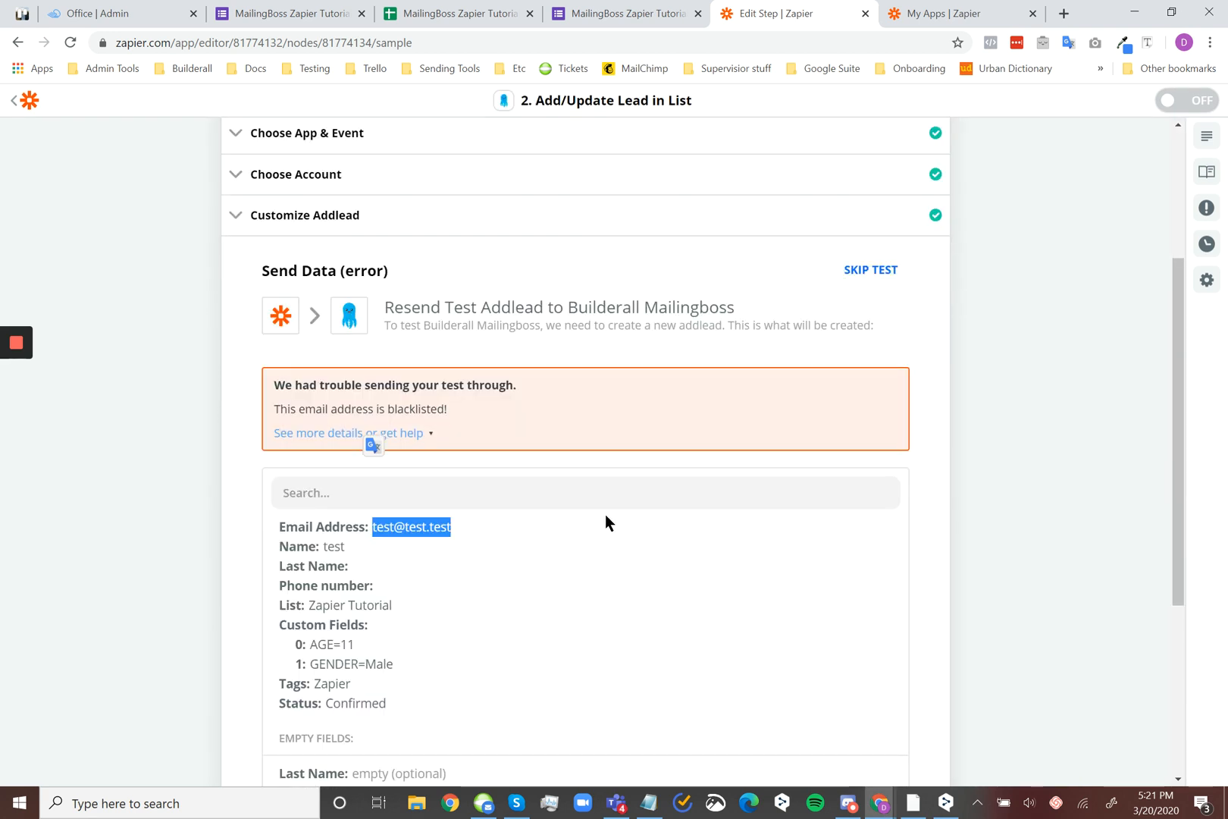
pyautogui.scroll(2, 644, 523)
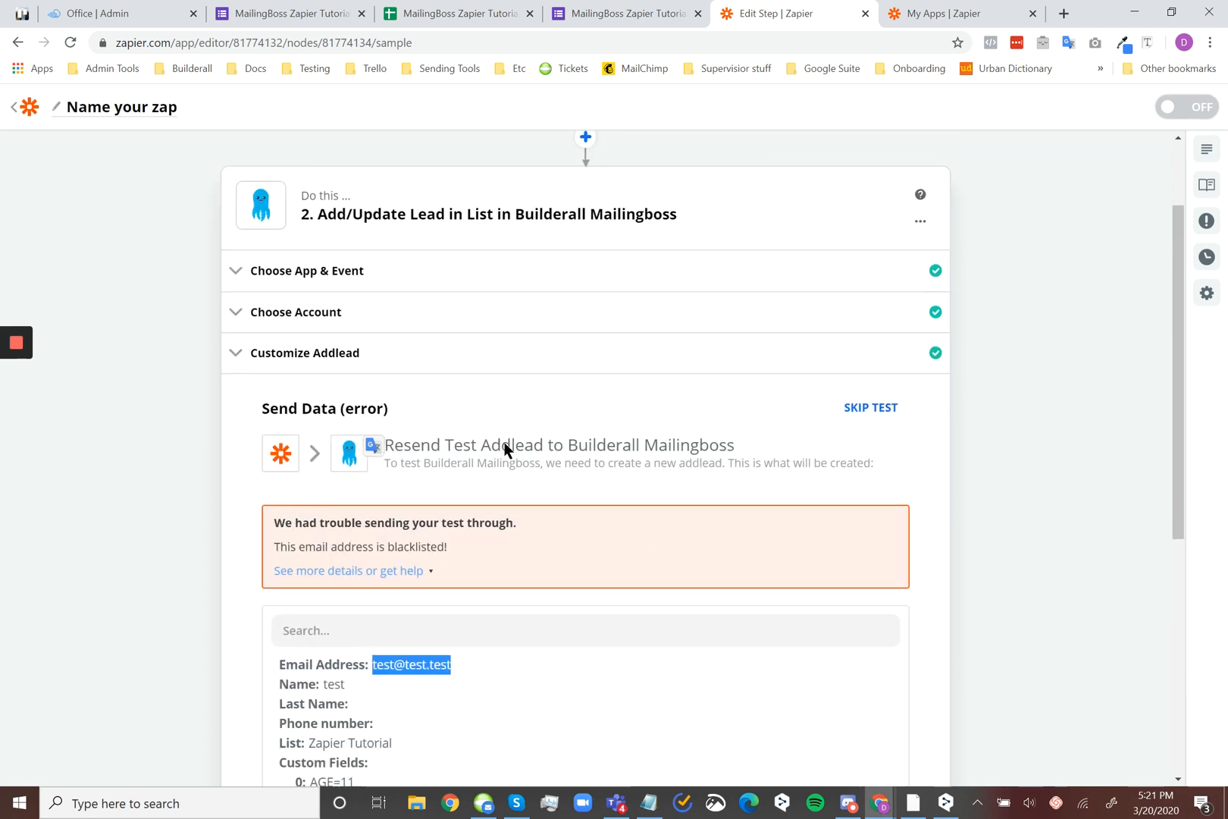
pyautogui.scroll(-1, 531, 447)
pyautogui.scroll(3, 567, 470)
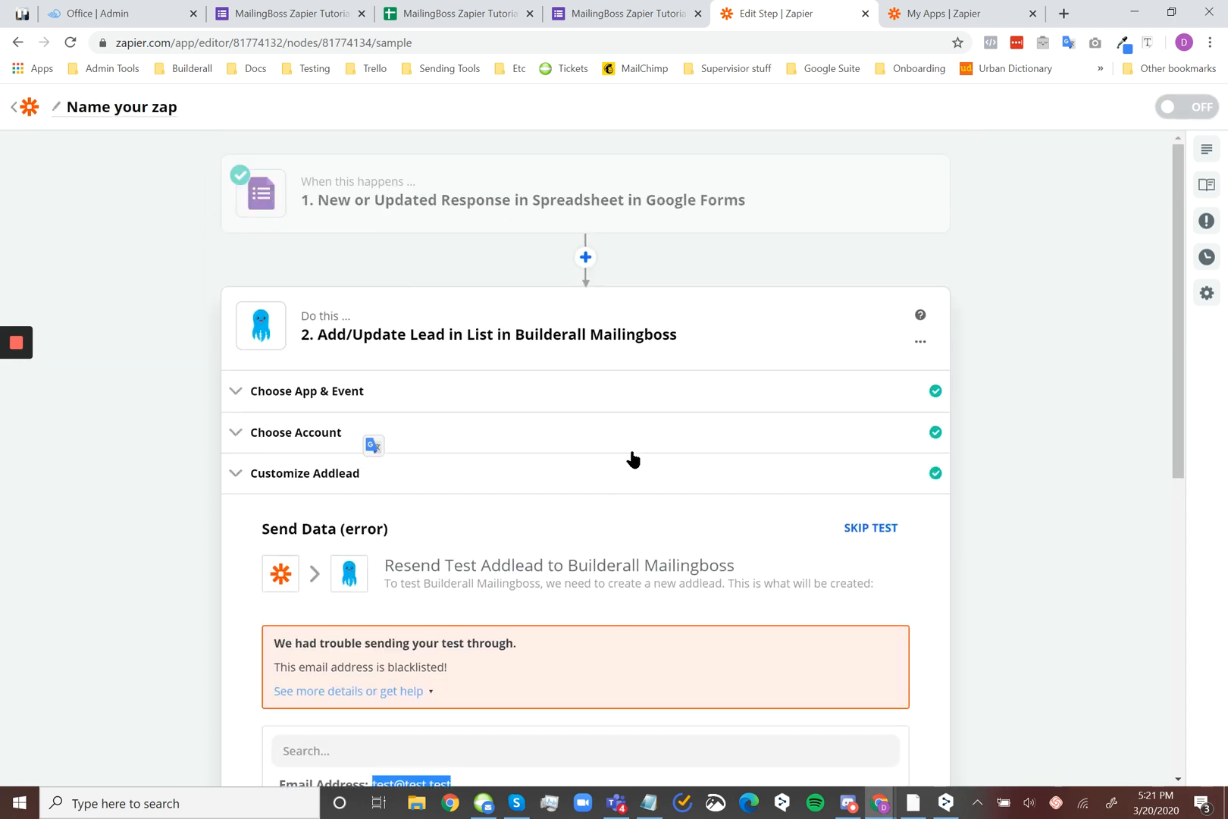
# Reopen the Google Forms trigger's Find Data section and check the email address in the Response B sample
pyautogui.click(582, 205)
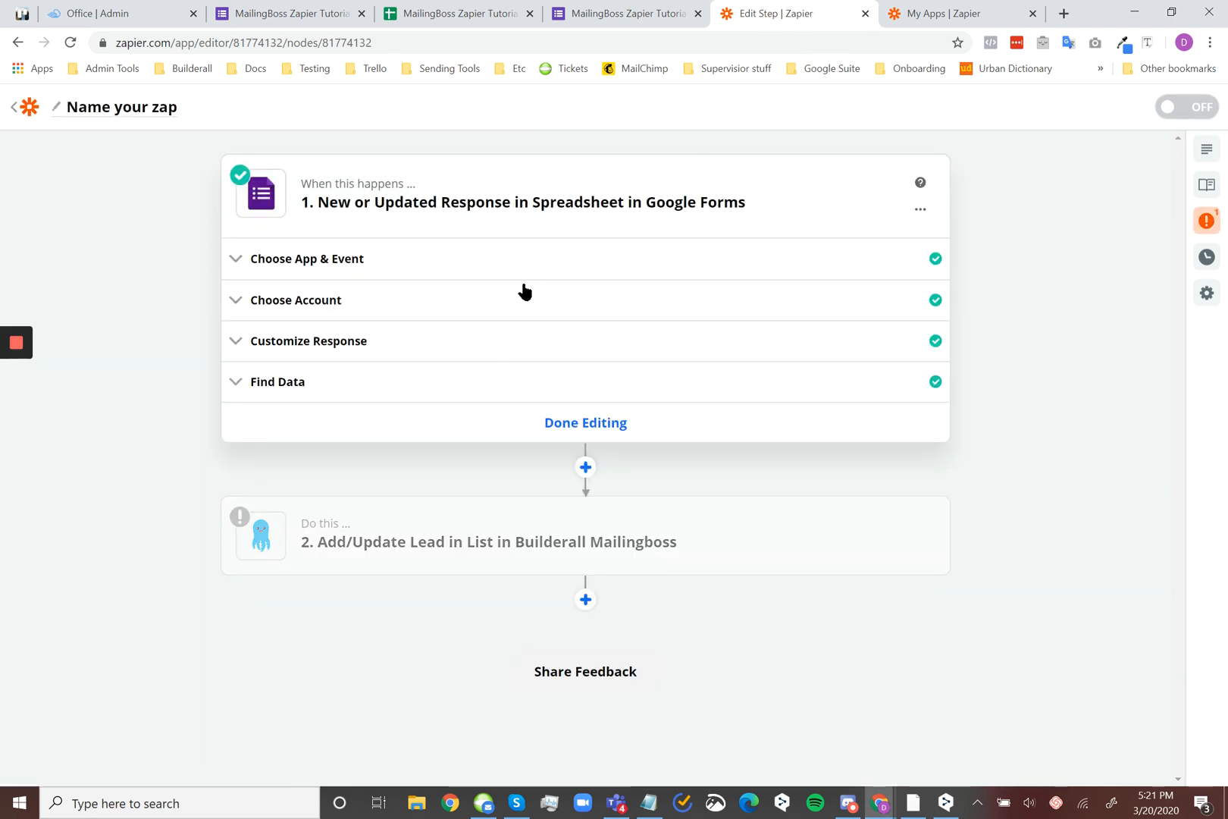
pyautogui.click(335, 349)
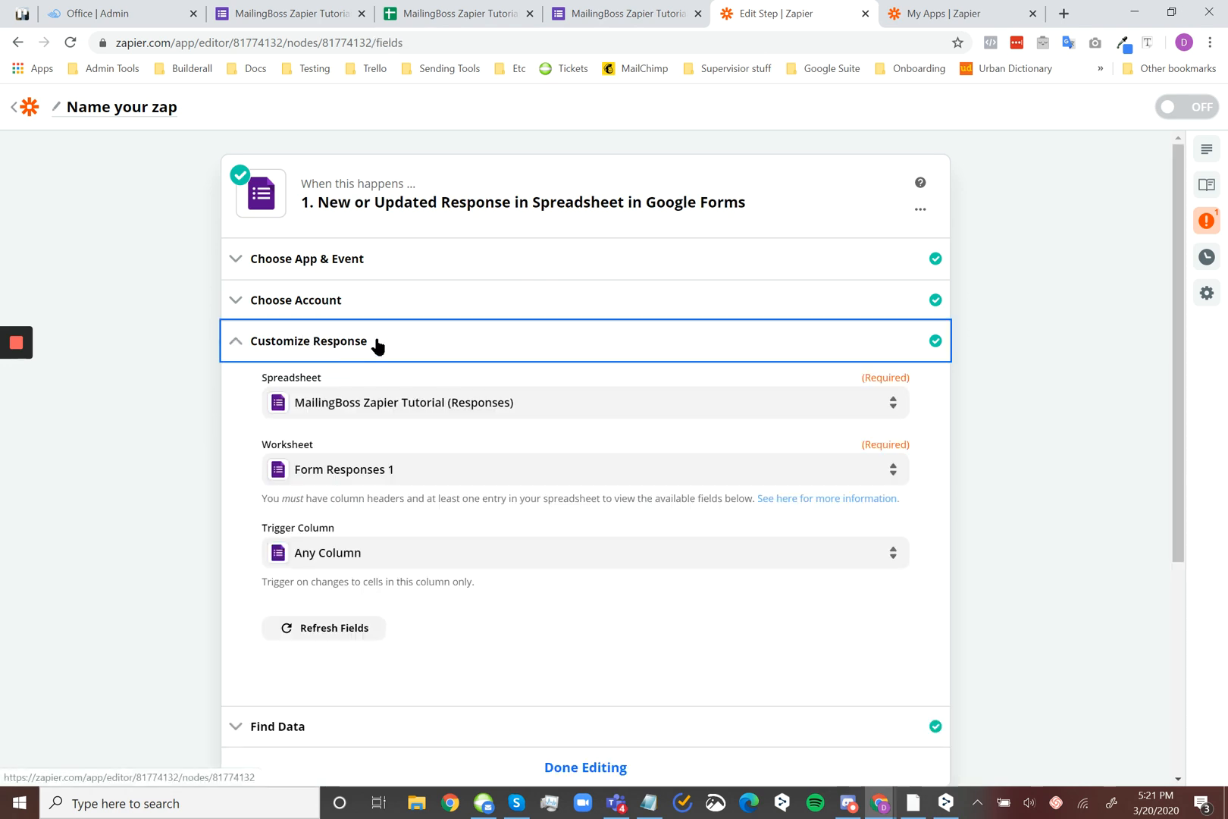
pyautogui.click(453, 351)
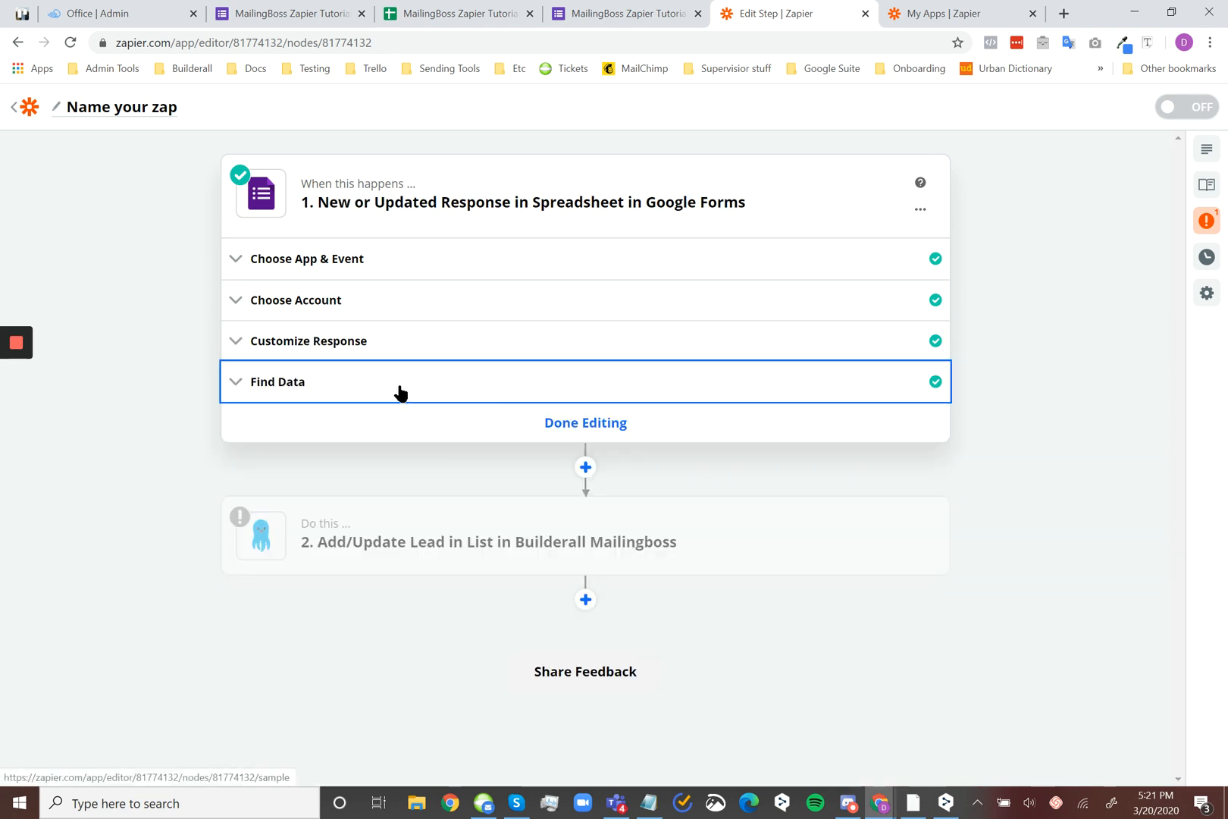
pyautogui.click(401, 387)
pyautogui.click(887, 539)
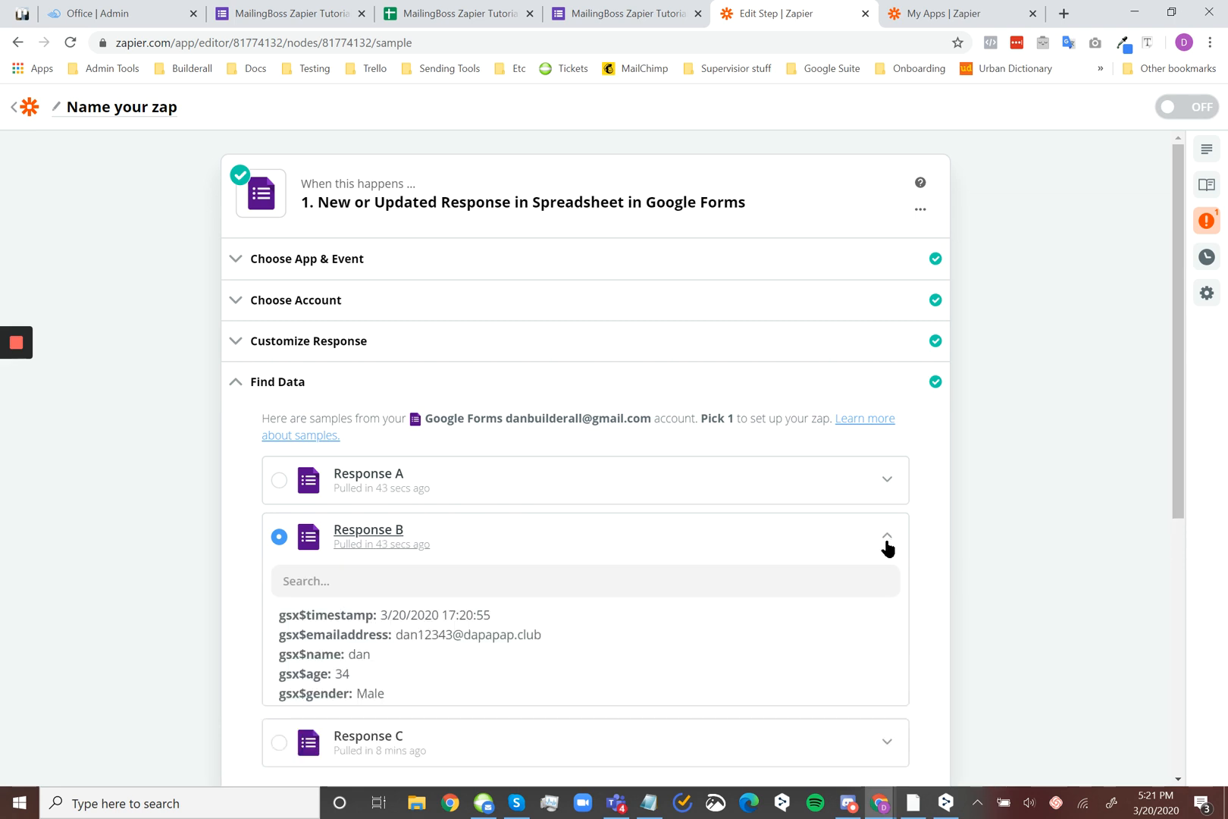
pyautogui.scroll(-2, 548, 458)
pyautogui.moveTo(542, 457); pyautogui.dragTo(393, 458)
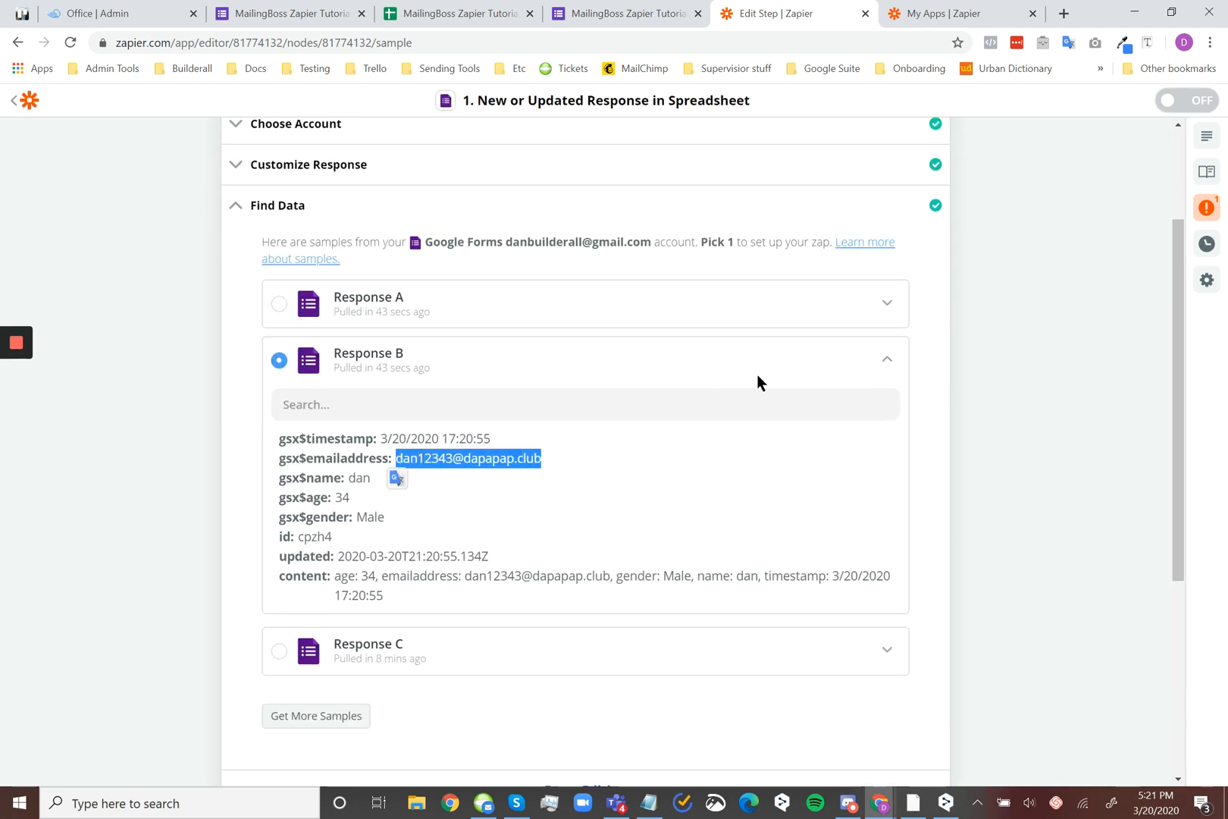
pyautogui.click(885, 359)
pyautogui.scroll(-2, 1052, 351)
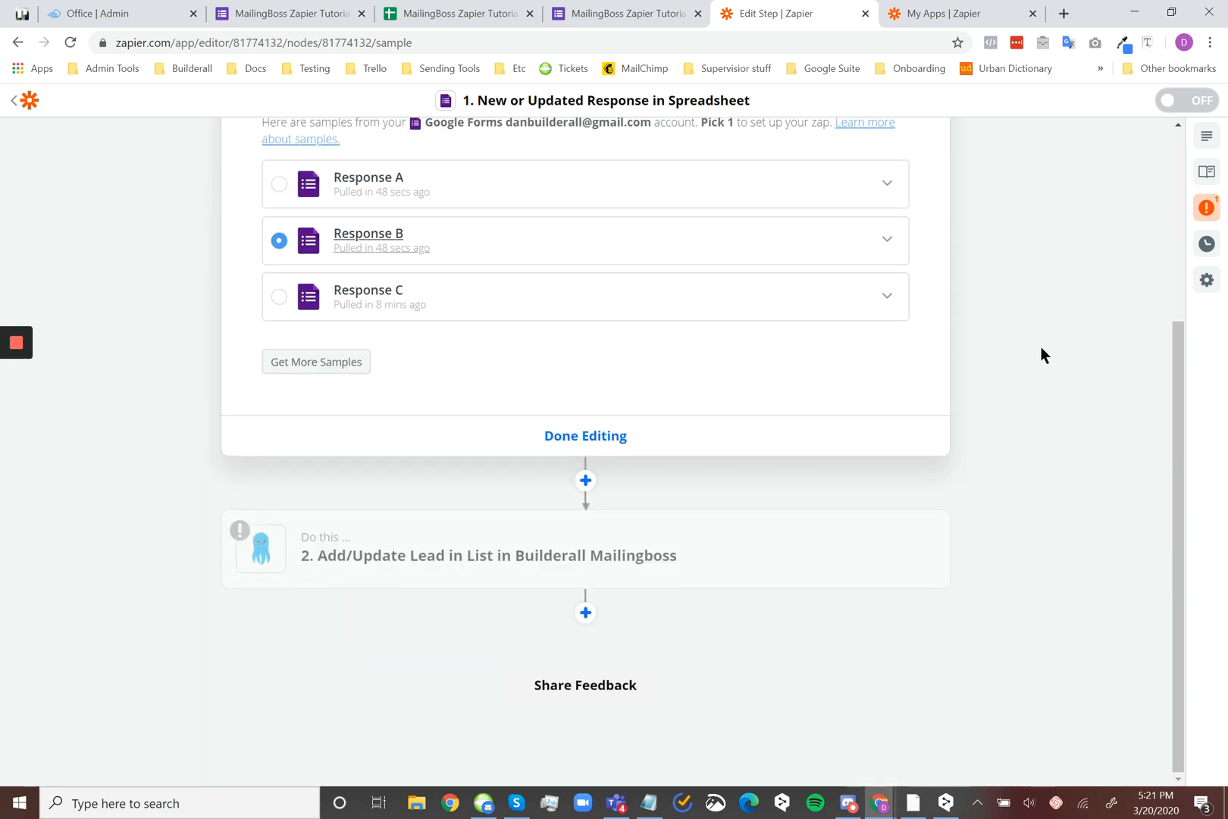
# Return to the Add/Update Lead in List step, retest sending the lead to Builderall Mailingboss and review the result message
pyautogui.click(698, 552)
pyautogui.scroll(-5, 644, 400)
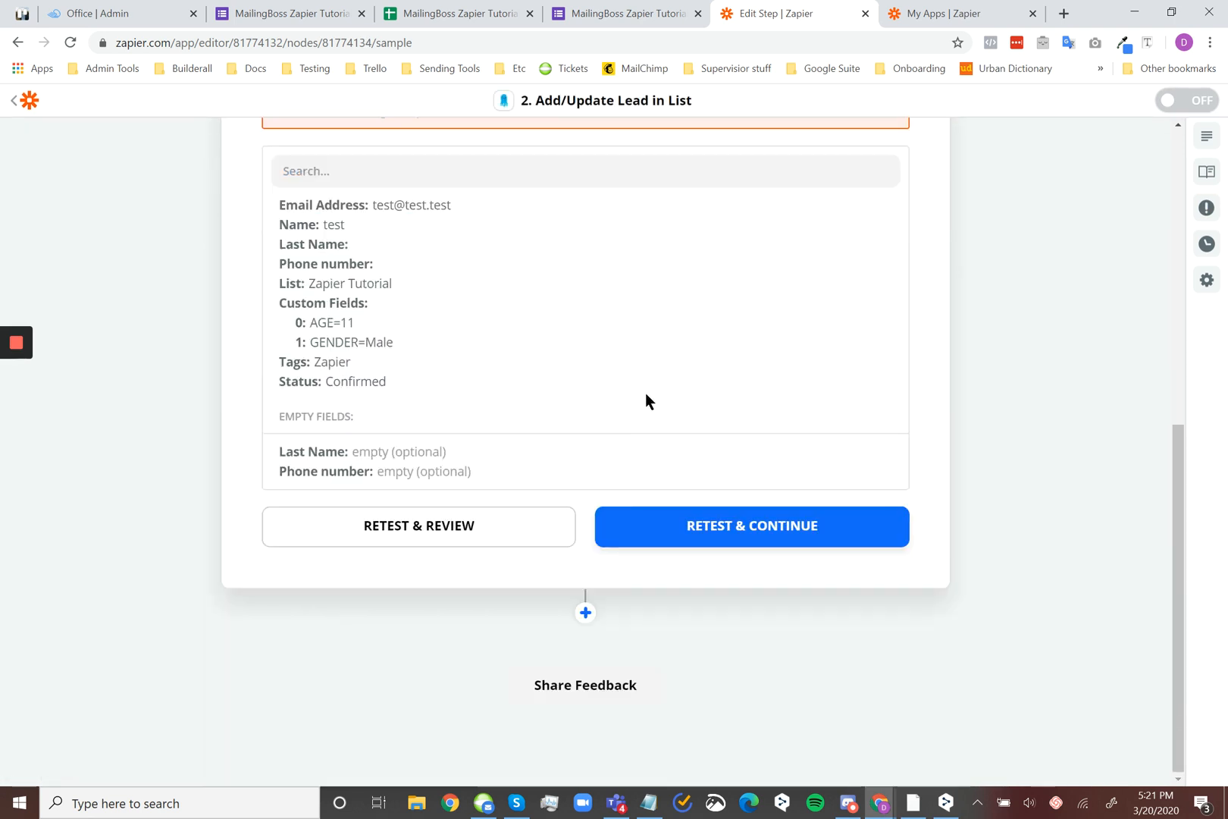
pyautogui.scroll(3, 597, 337)
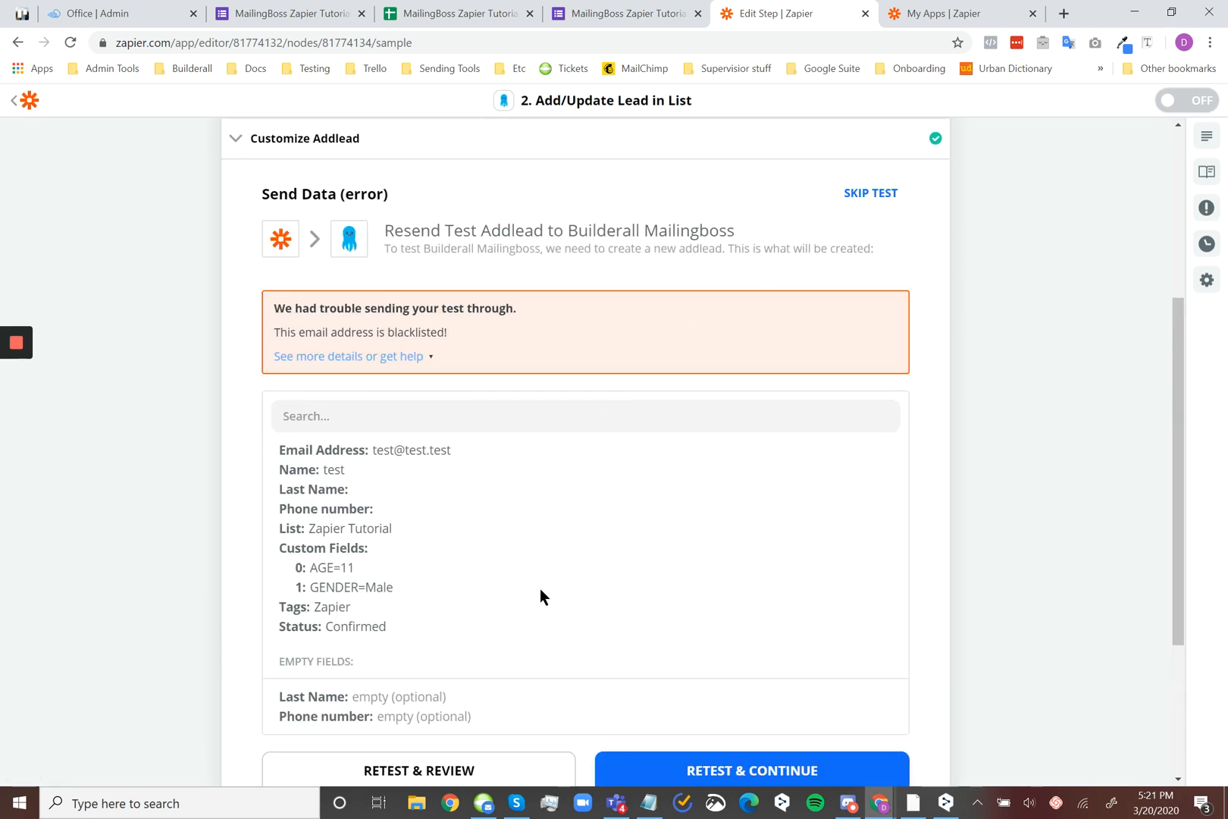
pyautogui.scroll(-3, 541, 588)
pyautogui.click(432, 534)
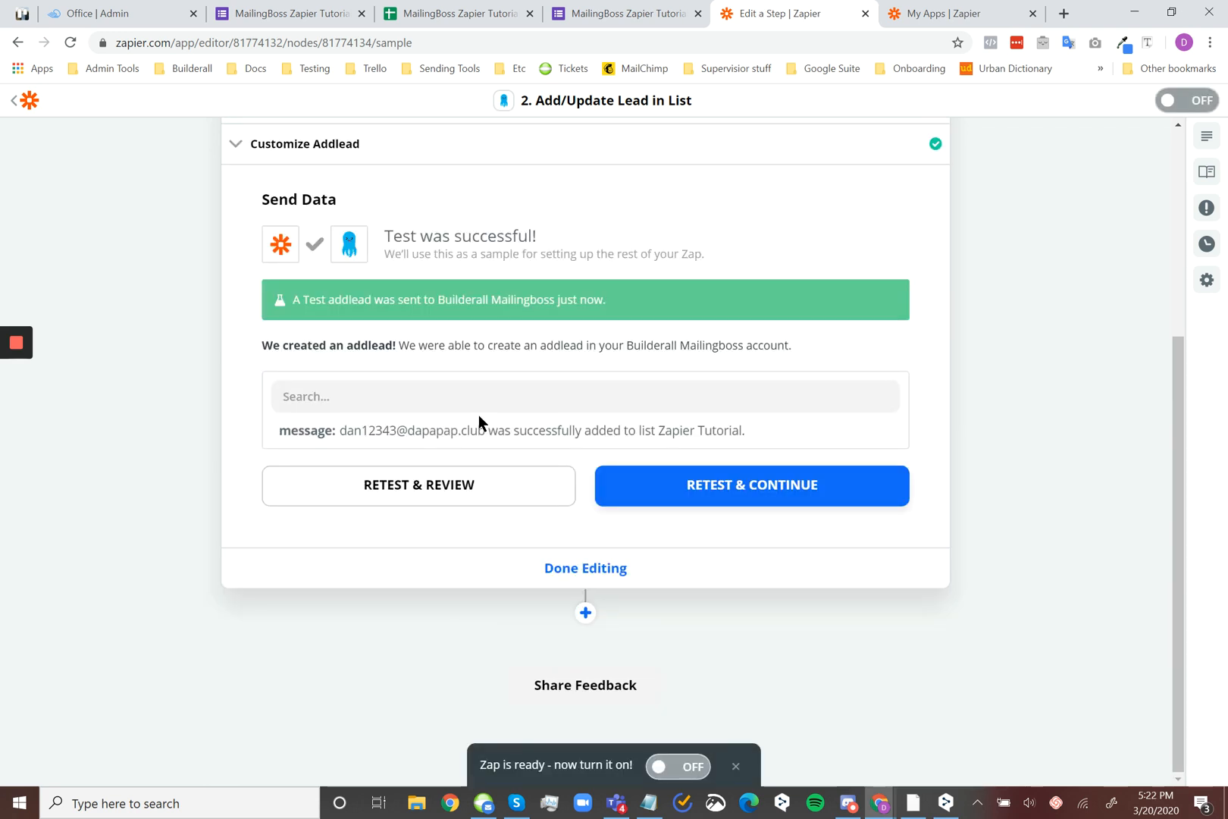
pyautogui.moveTo(334, 430); pyautogui.dragTo(733, 435)
pyautogui.click(848, 417)
# Switch to MailingBoss, open the Zapier Tutorial list's subscribers and check the test lead's email, name, age and gender
pyautogui.moveTo(879, 802)
pyautogui.click(957, 735)
pyautogui.scroll(5, 456, 276)
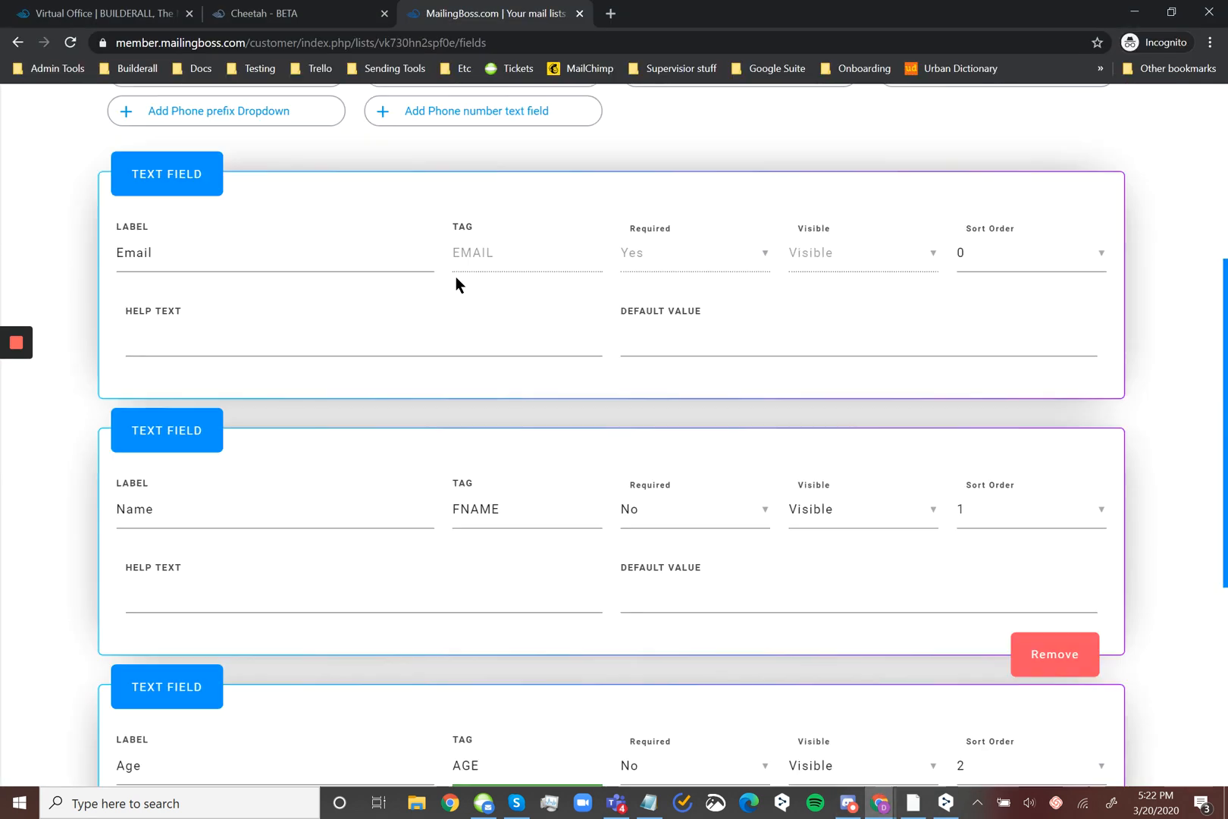
pyautogui.scroll(5, 456, 279)
pyautogui.click(294, 273)
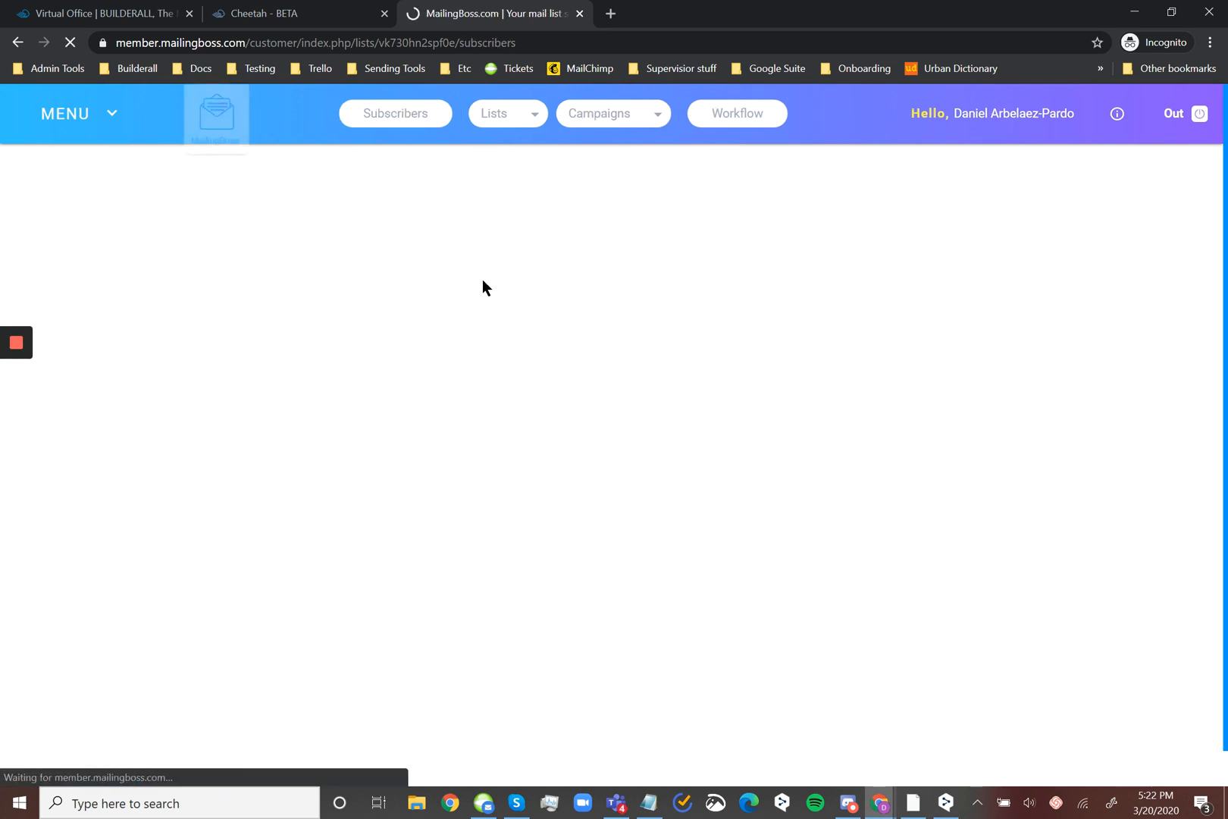
pyautogui.scroll(-1, 730, 614)
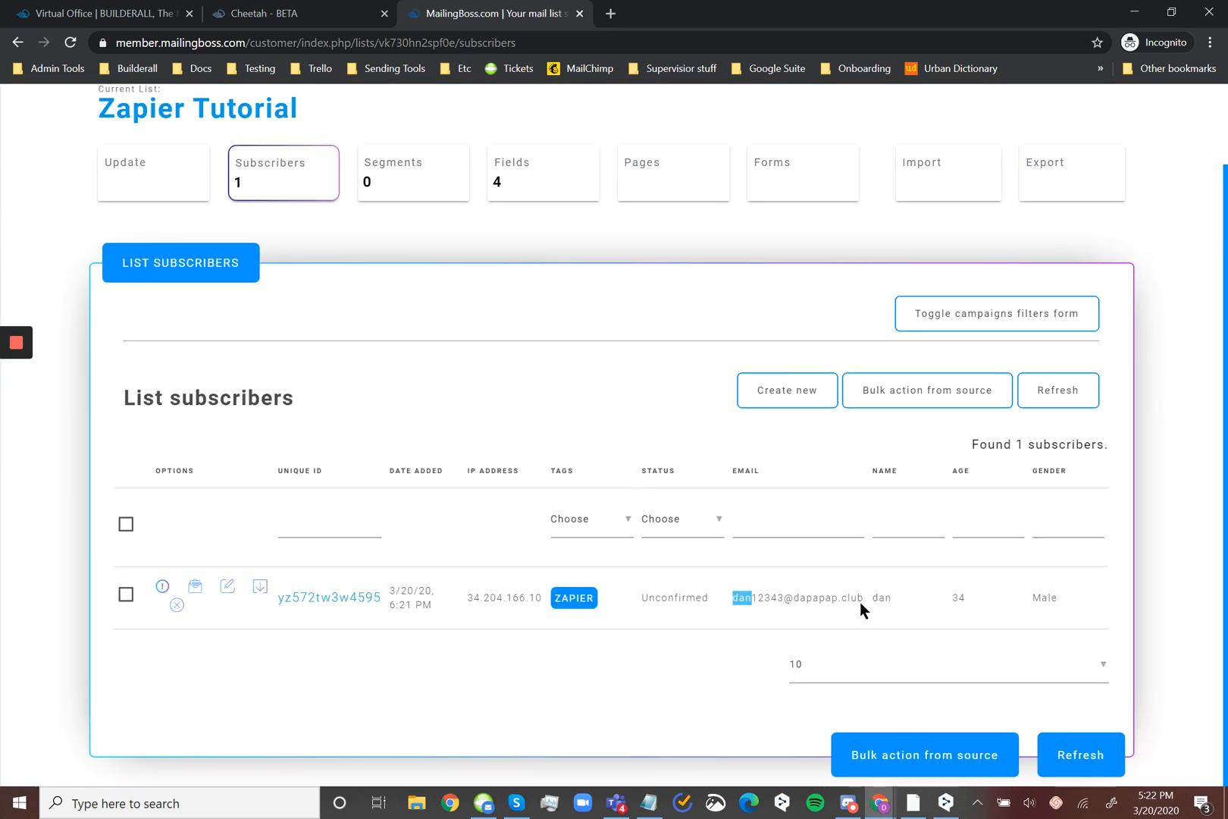
pyautogui.moveTo(861, 602); pyautogui.dragTo(1059, 591)
pyautogui.click(838, 614)
# Return to the Zap editor and turn the Zap on
pyautogui.moveTo(879, 803)
pyautogui.click(813, 728)
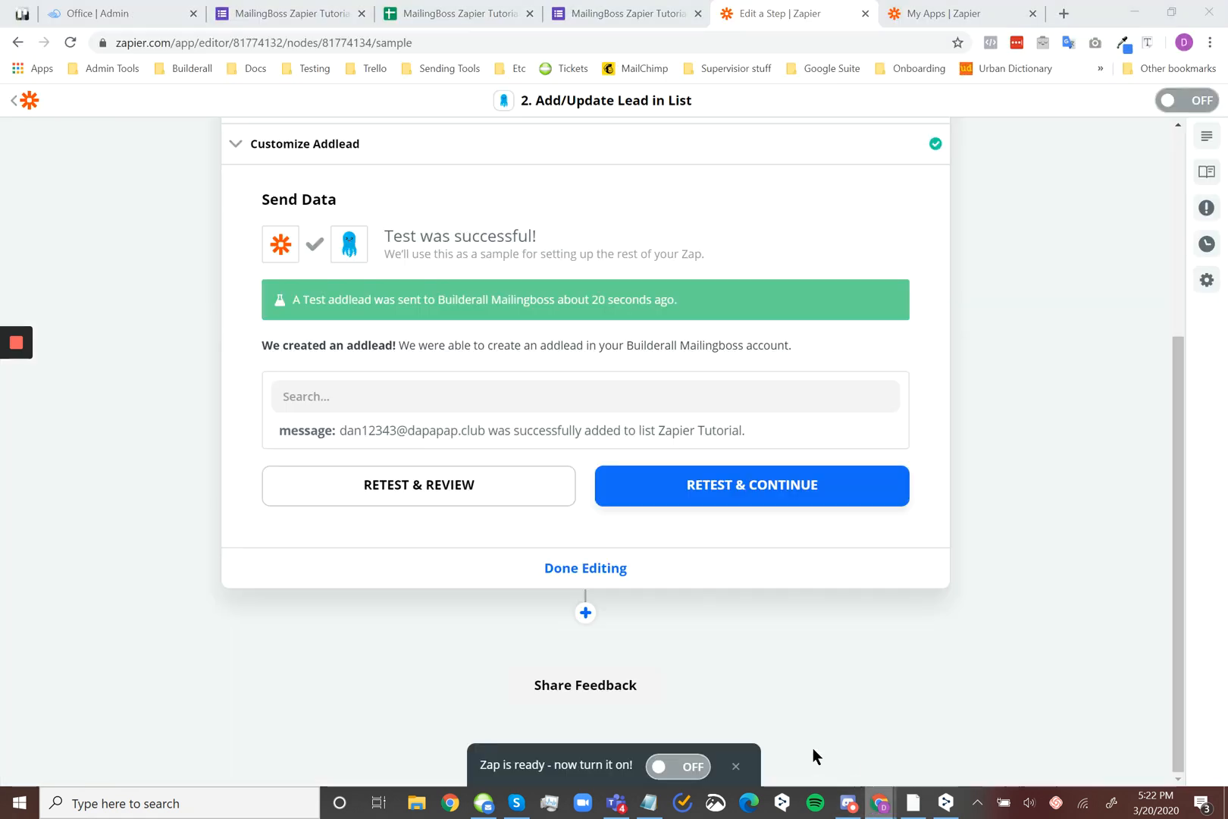
pyautogui.click(1182, 106)
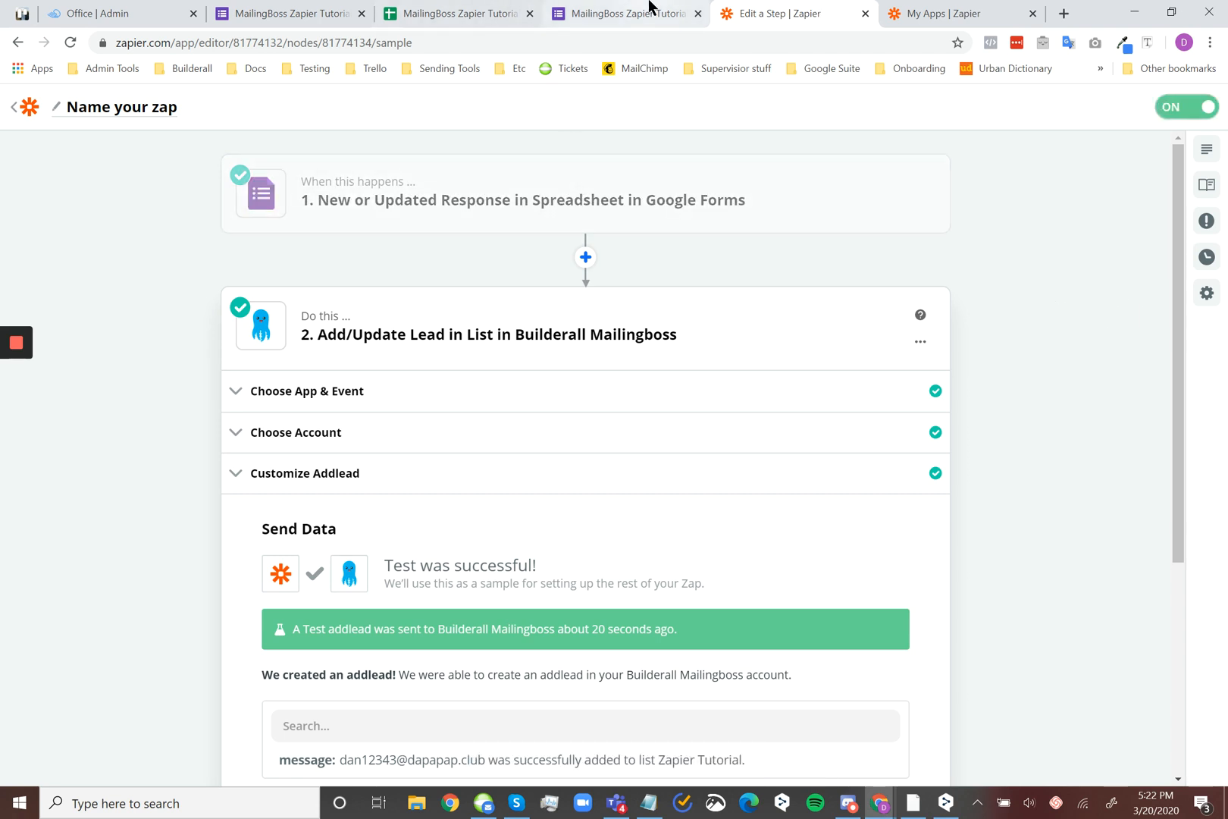
# Switch to the live MailingBoss Zapier Tutorial form, start another response and enter a new test email address
pyautogui.click(646, 11)
pyautogui.click(261, 11)
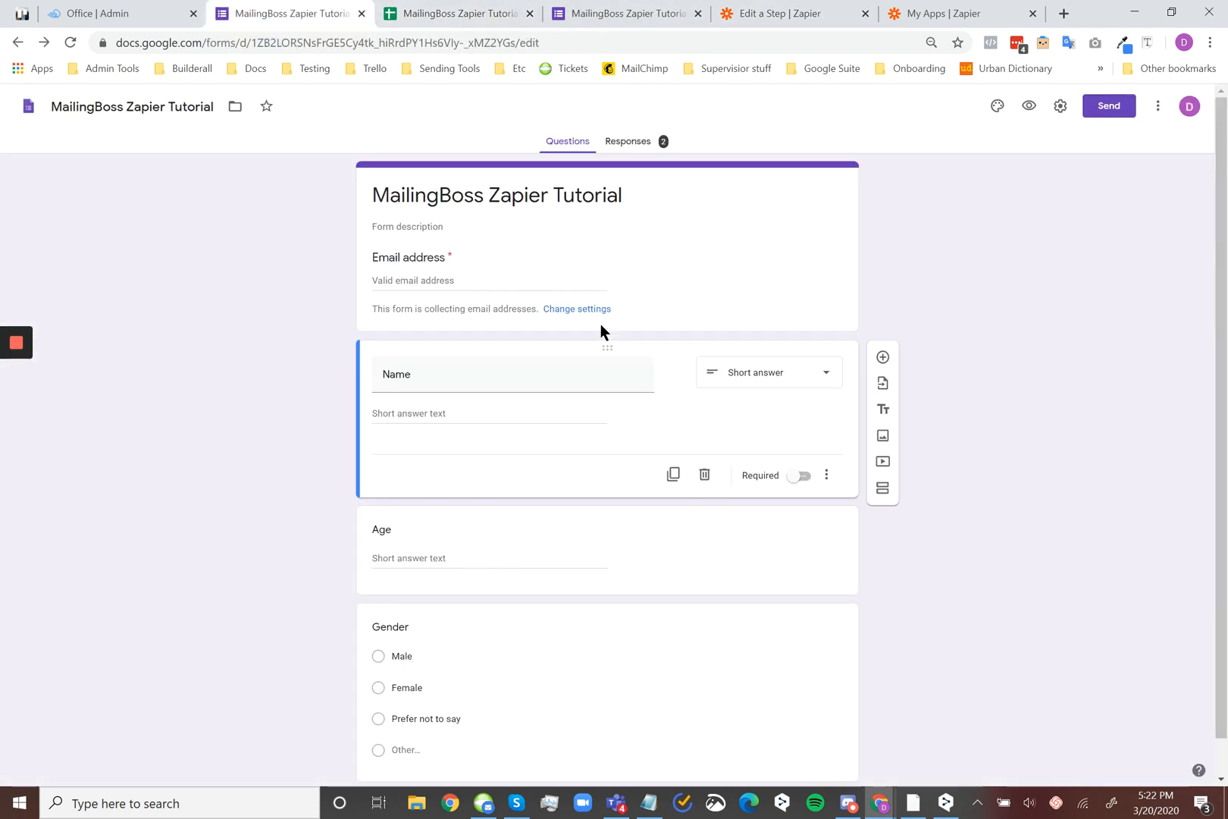
pyautogui.click(561, 13)
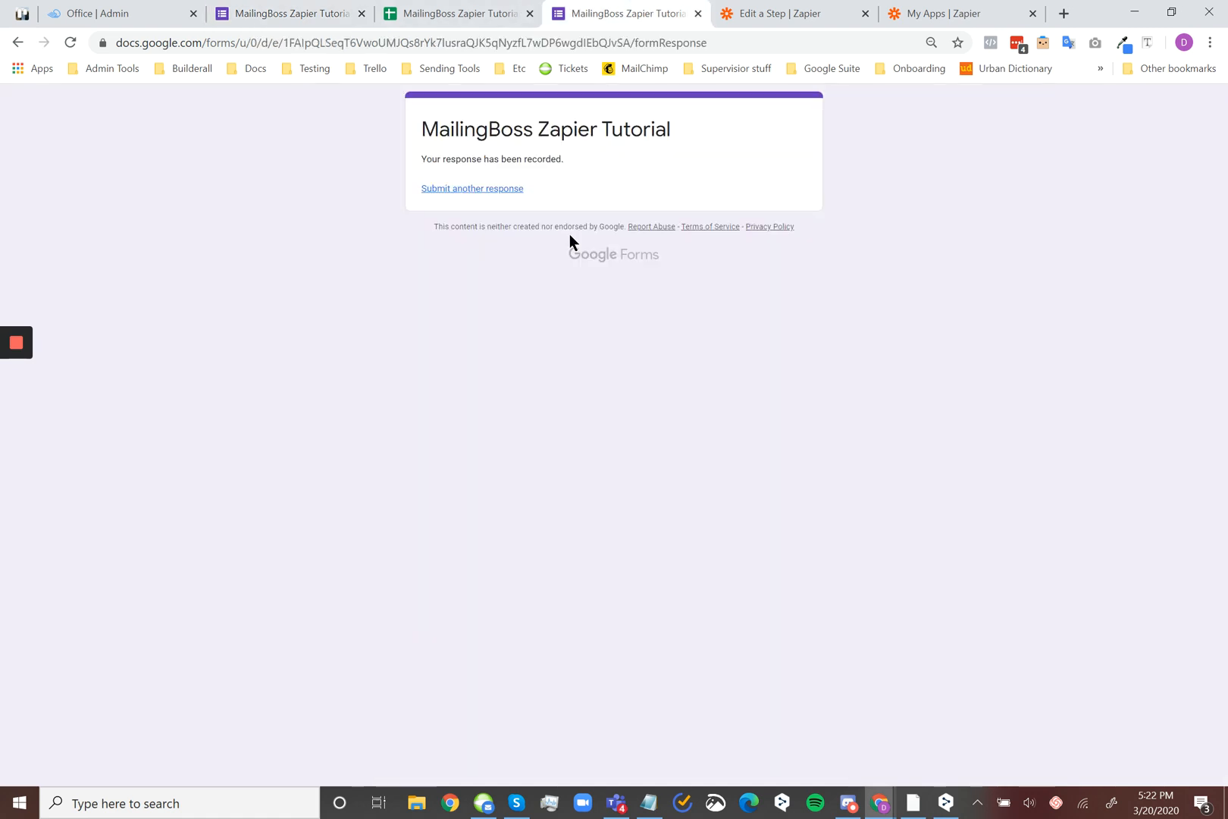
pyautogui.click(499, 189)
pyautogui.click(485, 241)
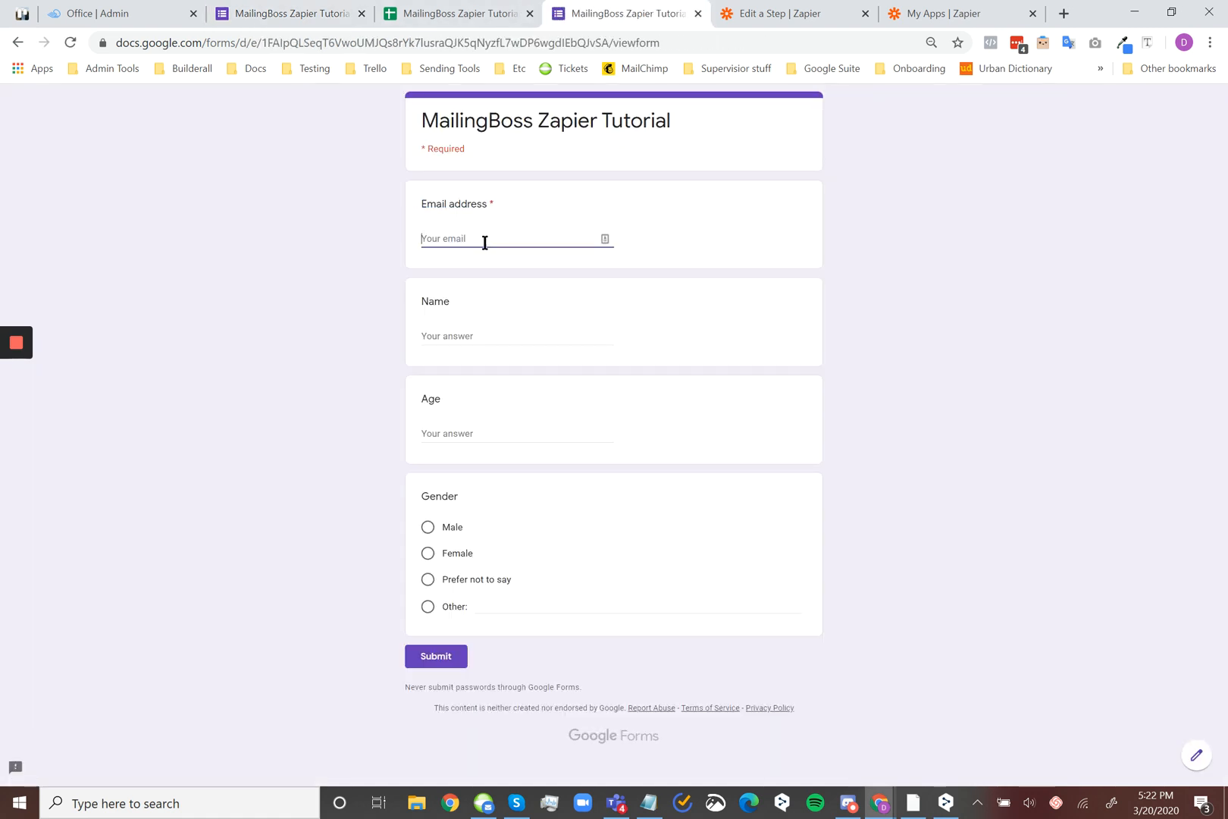
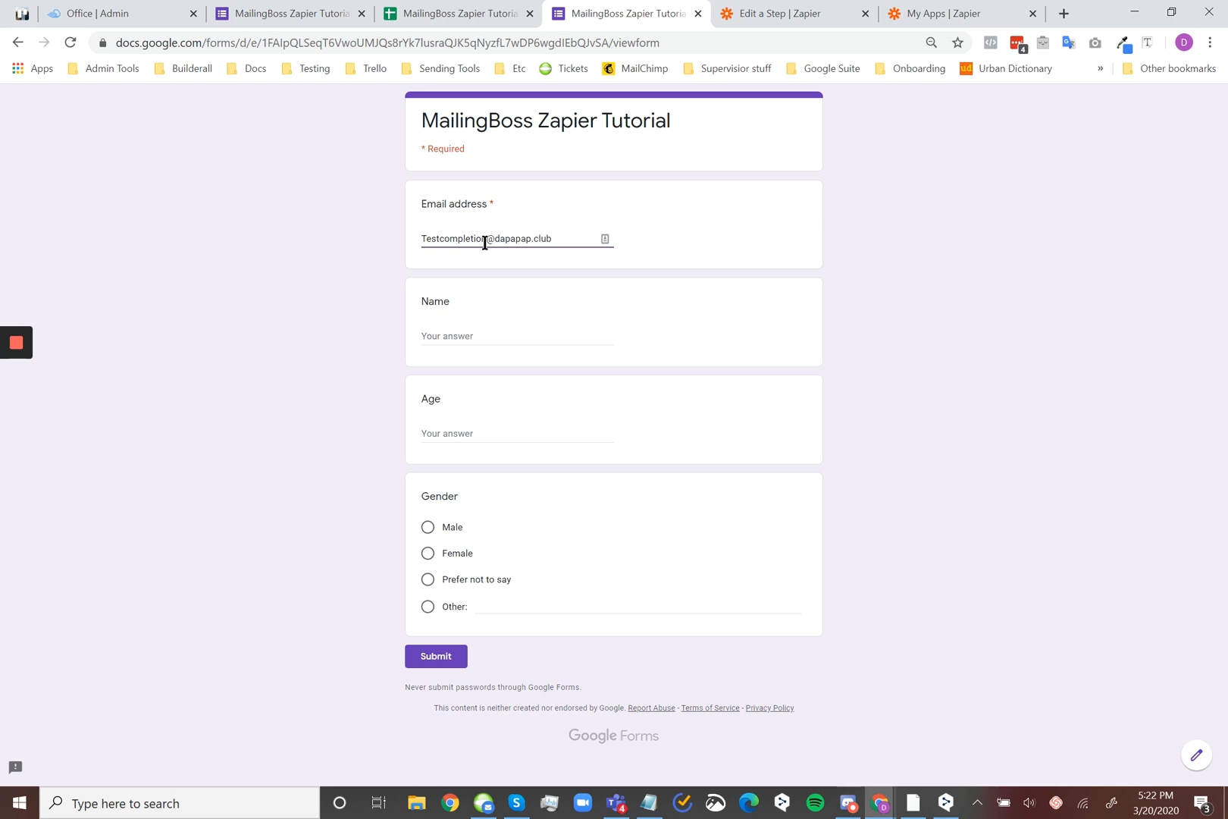
# Fill in the respondent's name, enter age 23, choose Male as the gender and submit the form response
pyautogui.click(464, 343)
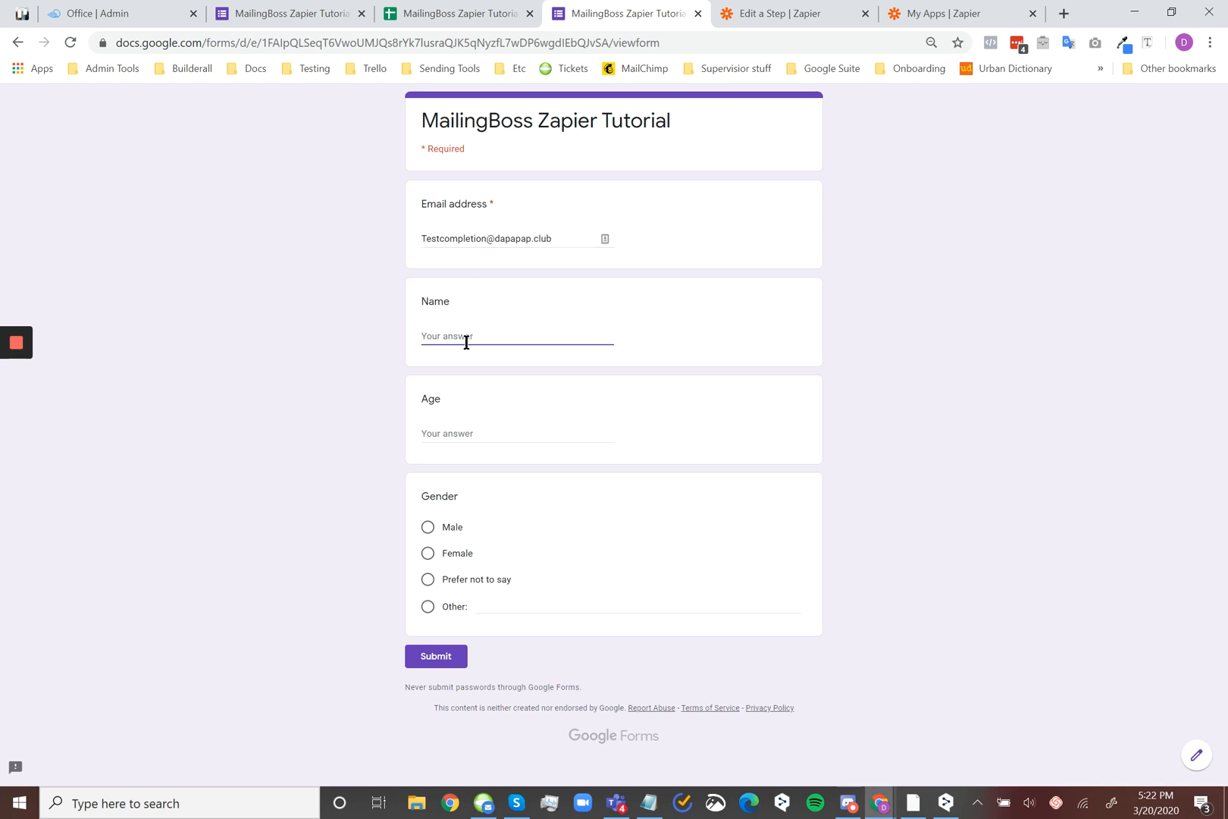
pyautogui.write('Dan')
pyautogui.click(482, 443)
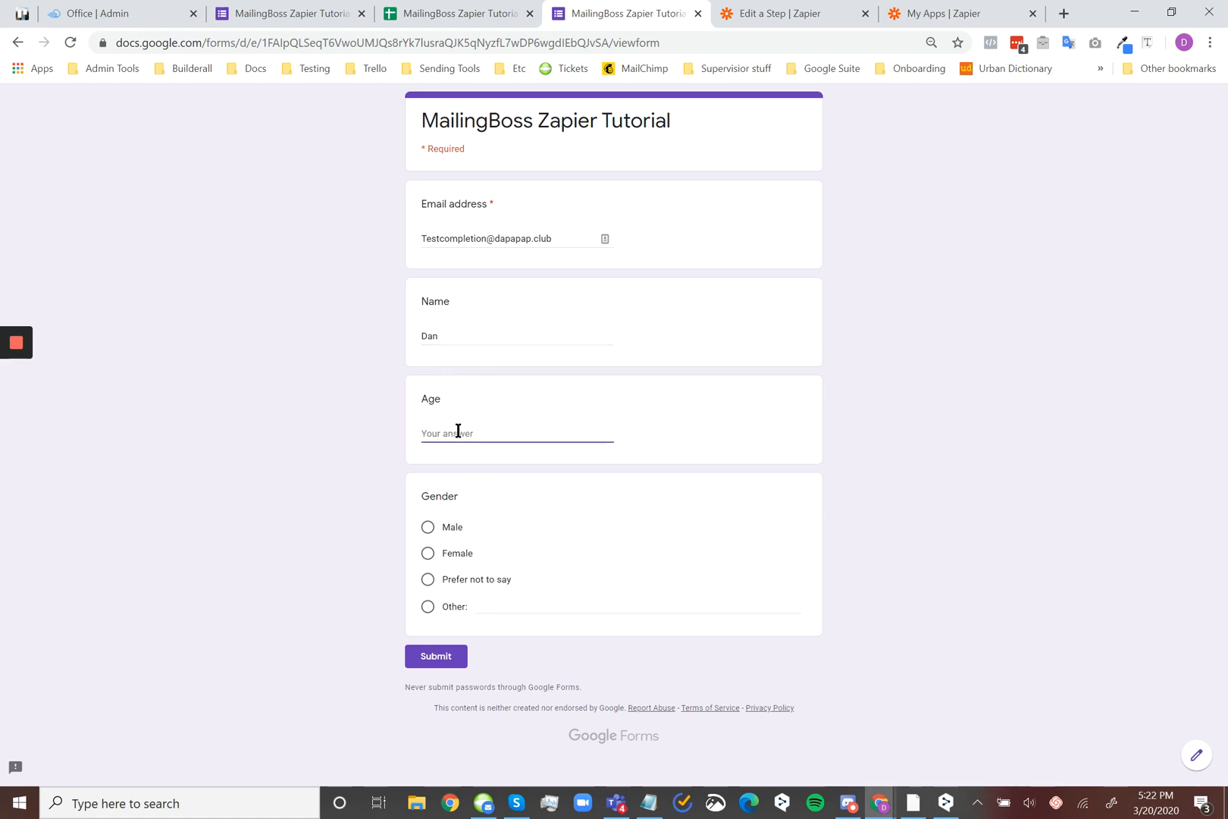
pyautogui.write('23')
pyautogui.click(438, 524)
pyautogui.click(439, 656)
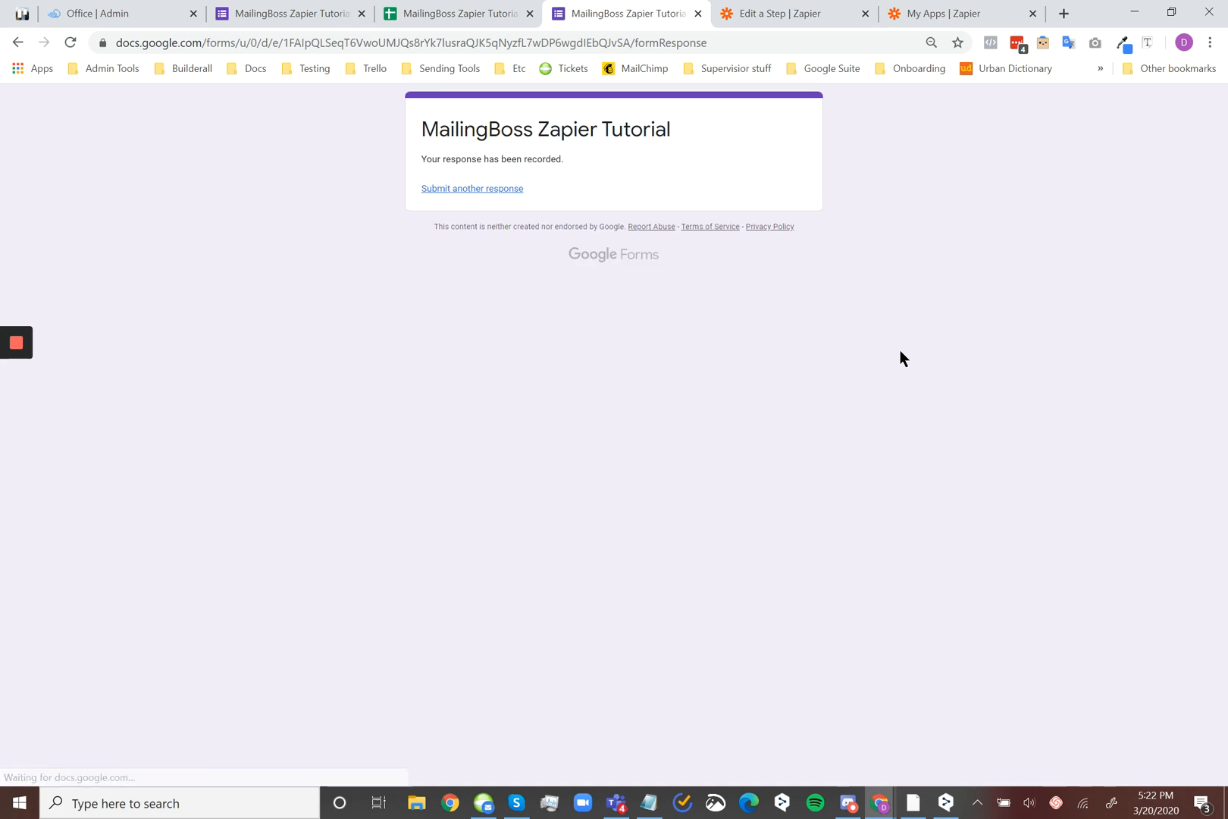
# Switch back to MailingBoss and reload the Zapier Tutorial subscriber list to check for the newly submitted lead
pyautogui.moveTo(879, 802)
pyautogui.click(932, 742)
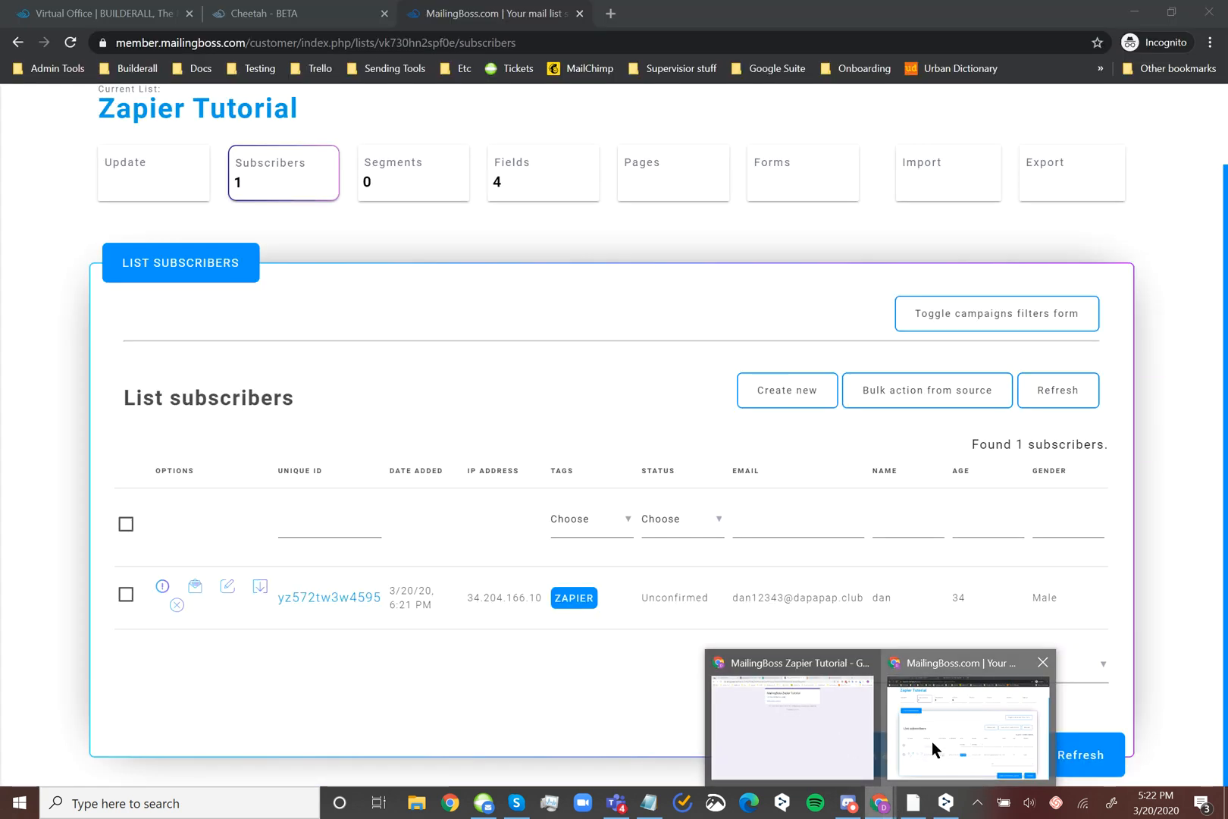
pyautogui.click(70, 43)
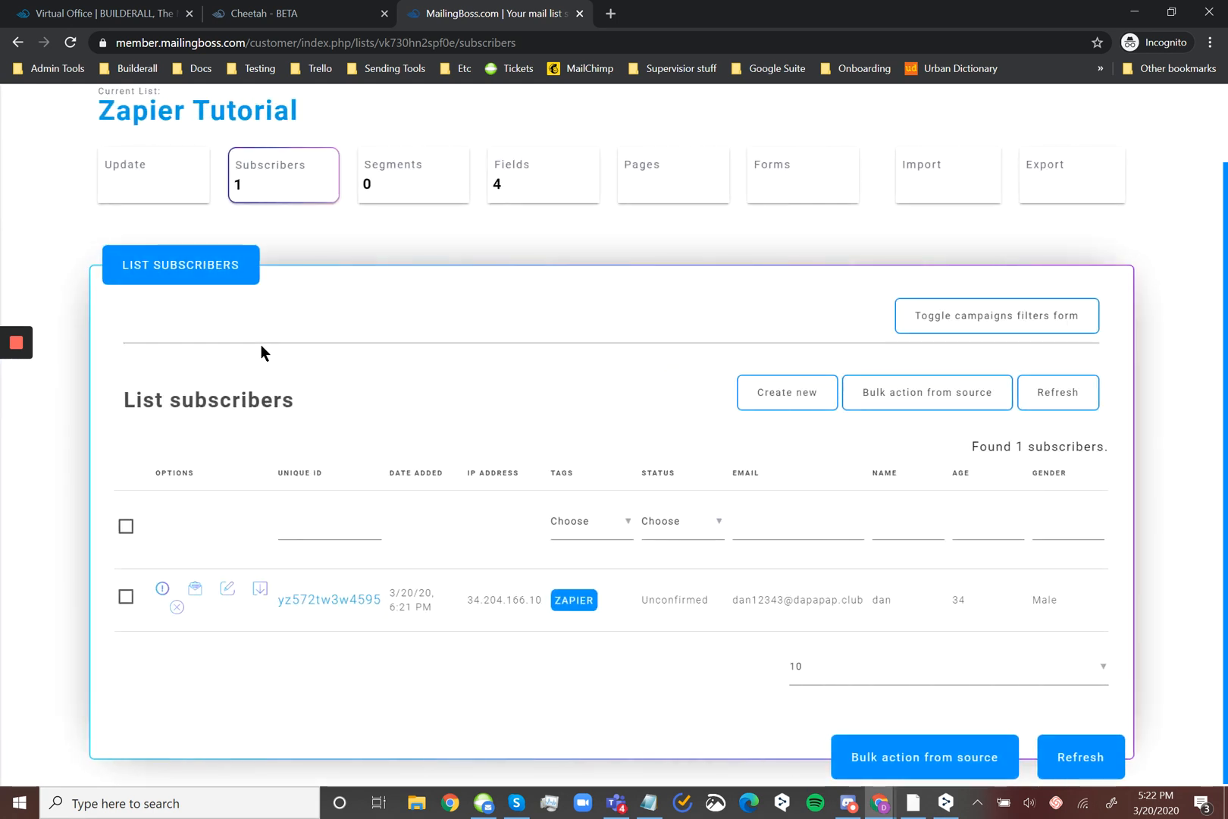
pyautogui.click(70, 43)
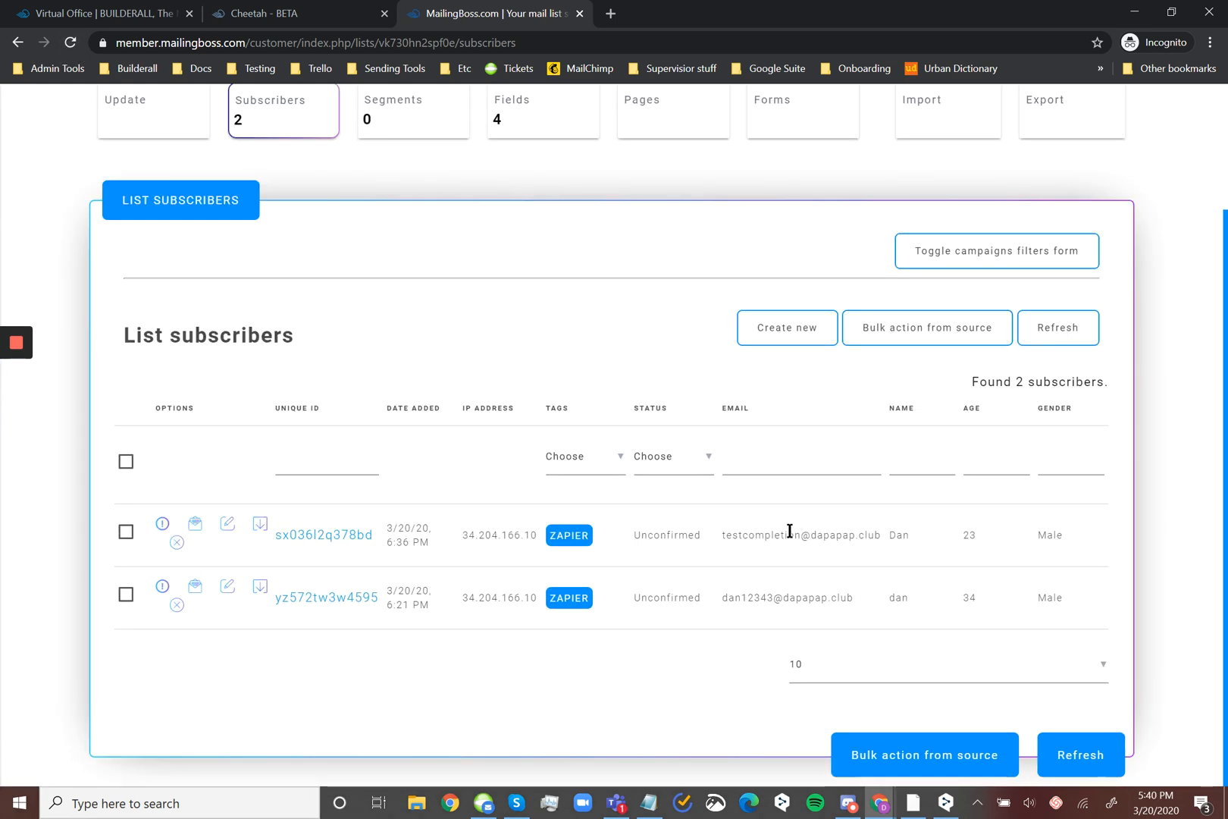